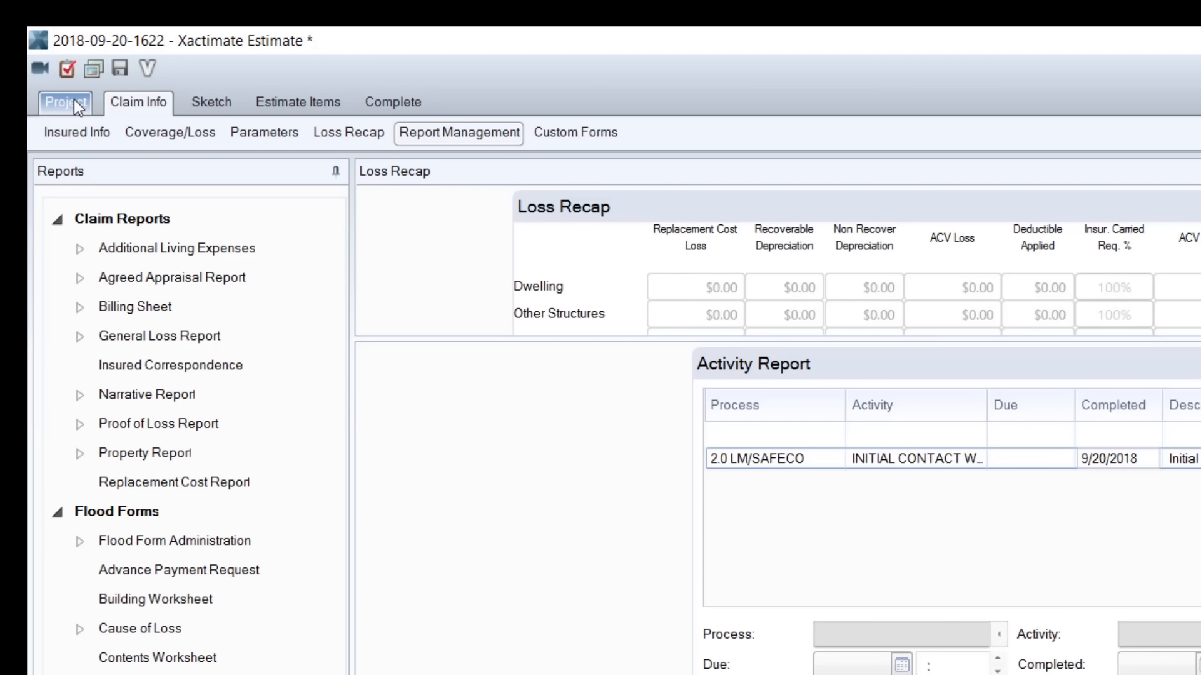
{"action": "left_click", "coordinate": [78, 105]}
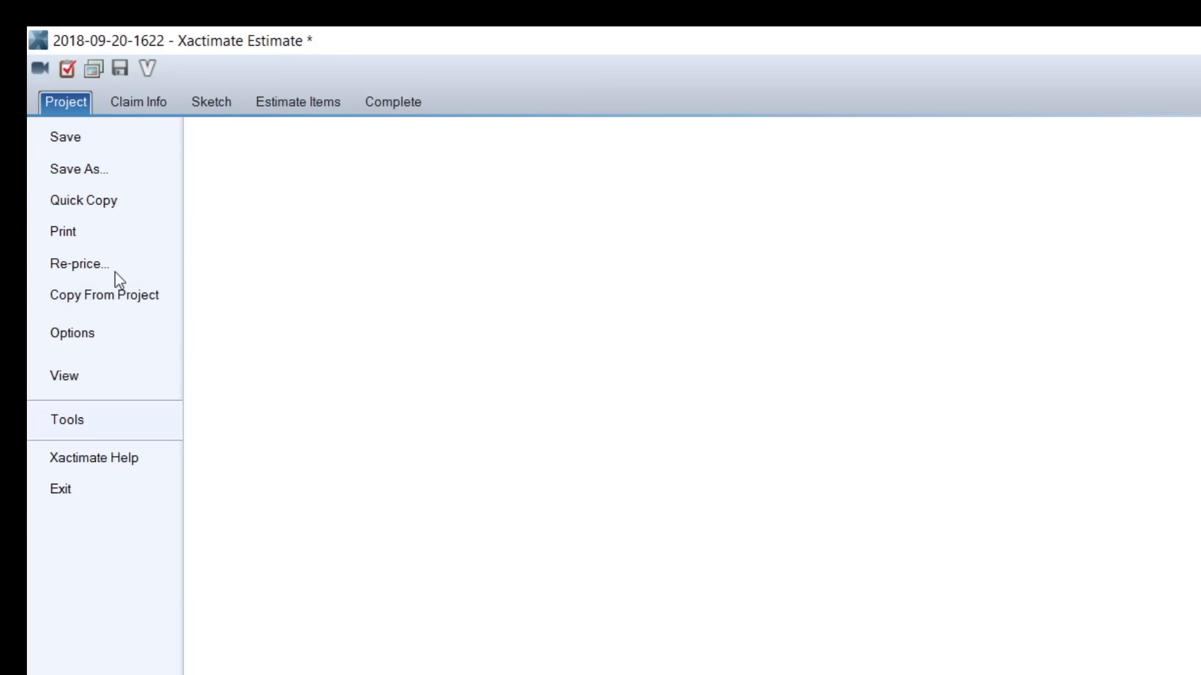
{"action": "left_click", "coordinate": [126, 305]}
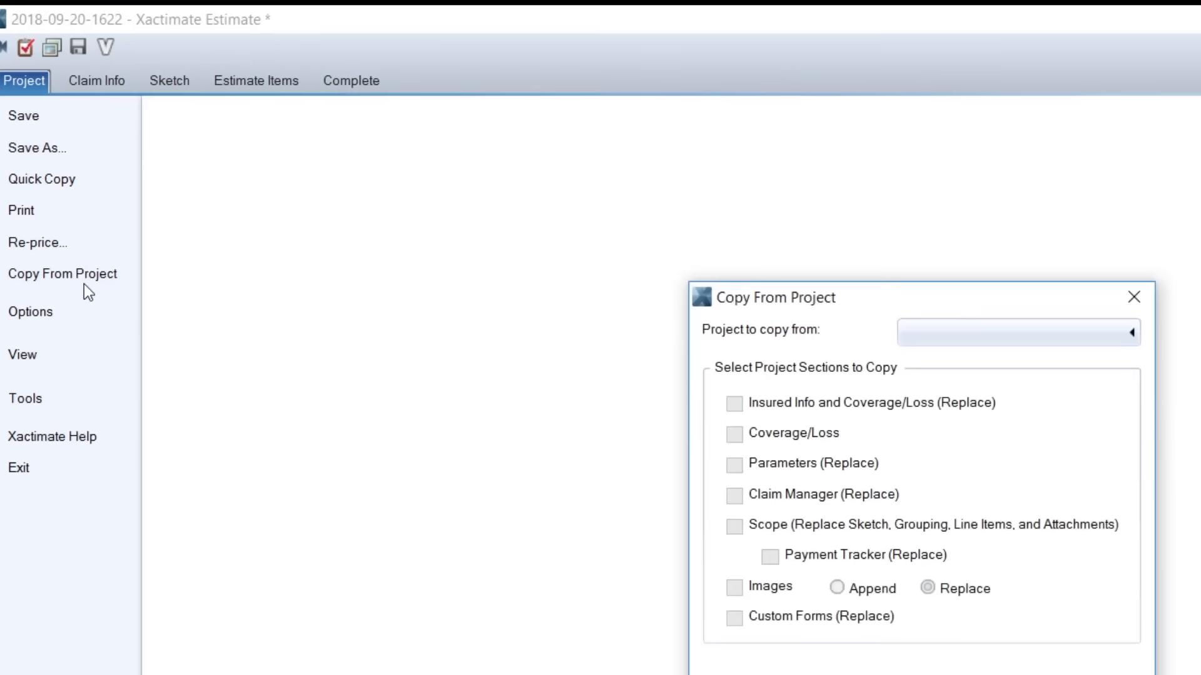
{"action": "left_click", "coordinate": [655, 165]}
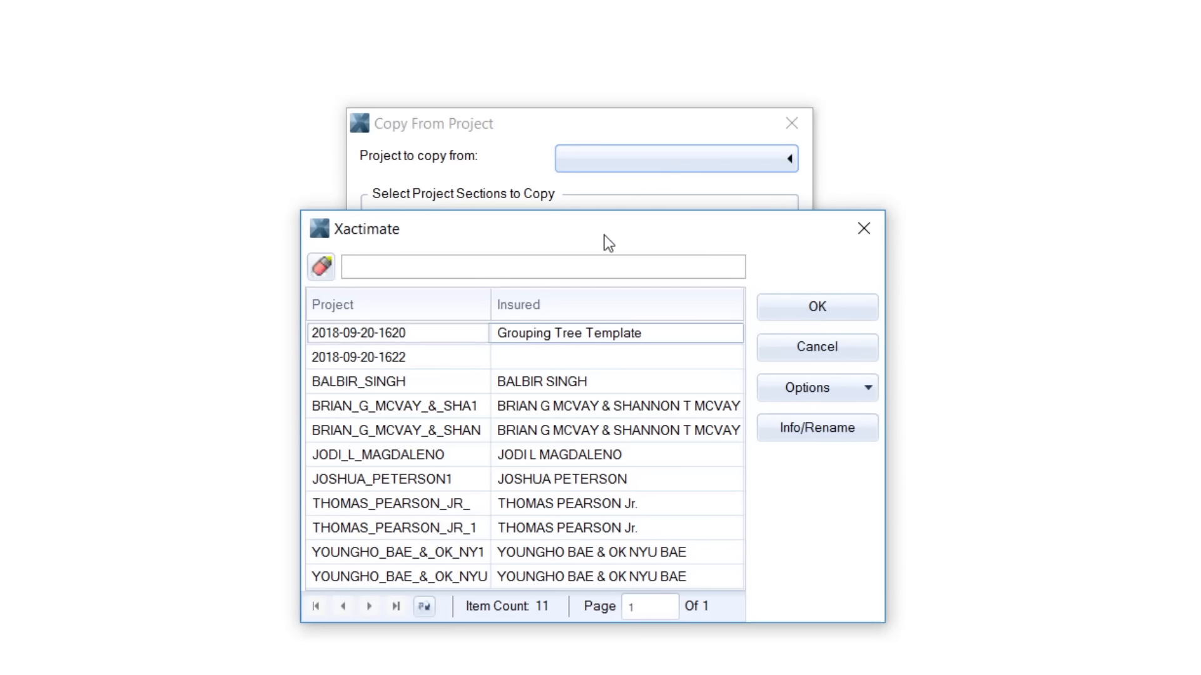
{"action": "double_click", "coordinate": [585, 331]}
{"action": "key", "text": "Tab"}
{"action": "key", "text": "Tab"}
{"action": "key", "text": "Tab"}
{"action": "key", "text": "Tab"}
{"action": "key", "text": "Tab"}
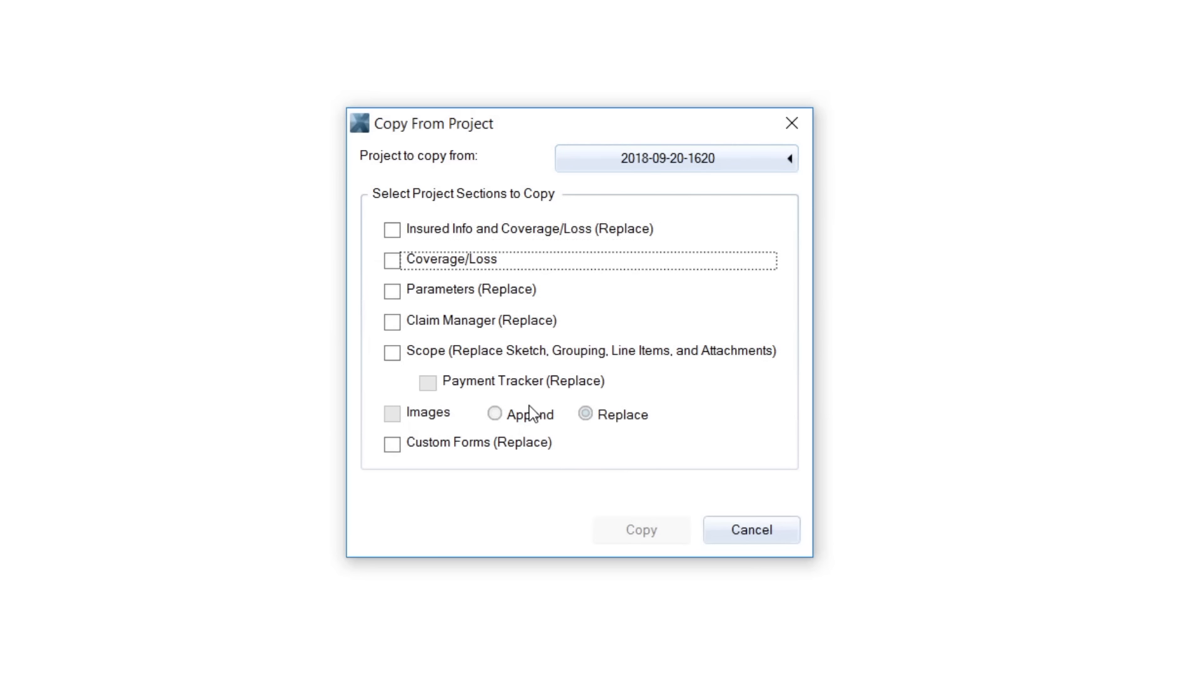
{"action": "key", "text": "space"}
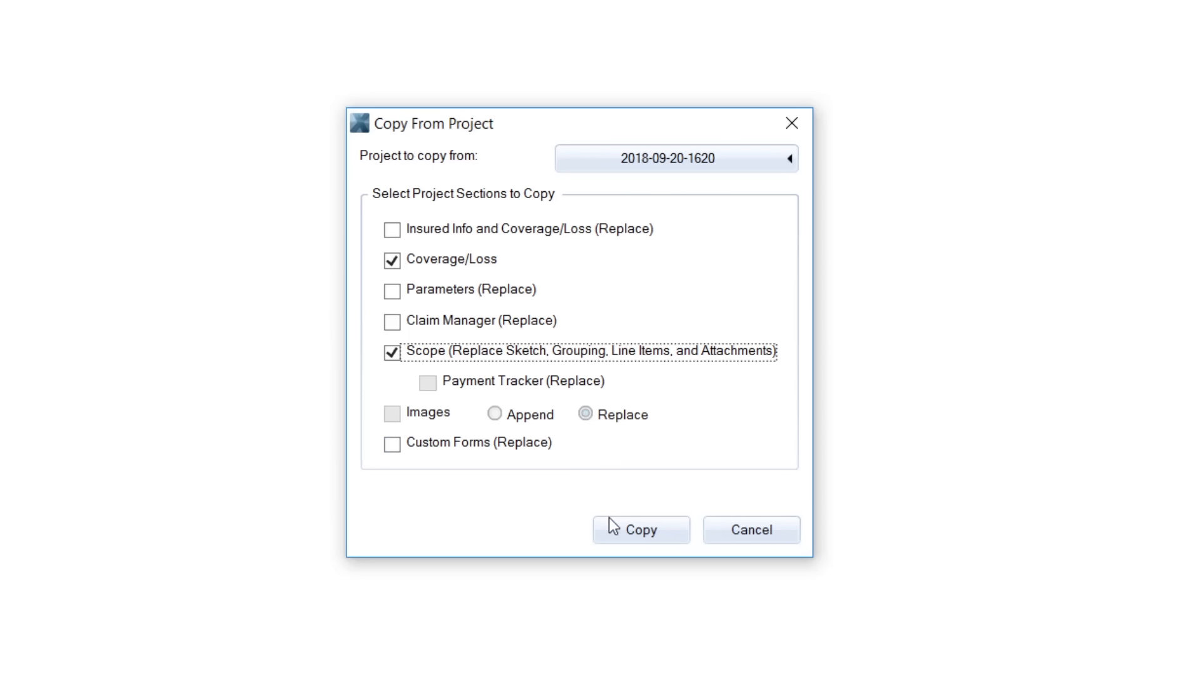
{"action": "left_click", "coordinate": [650, 533]}
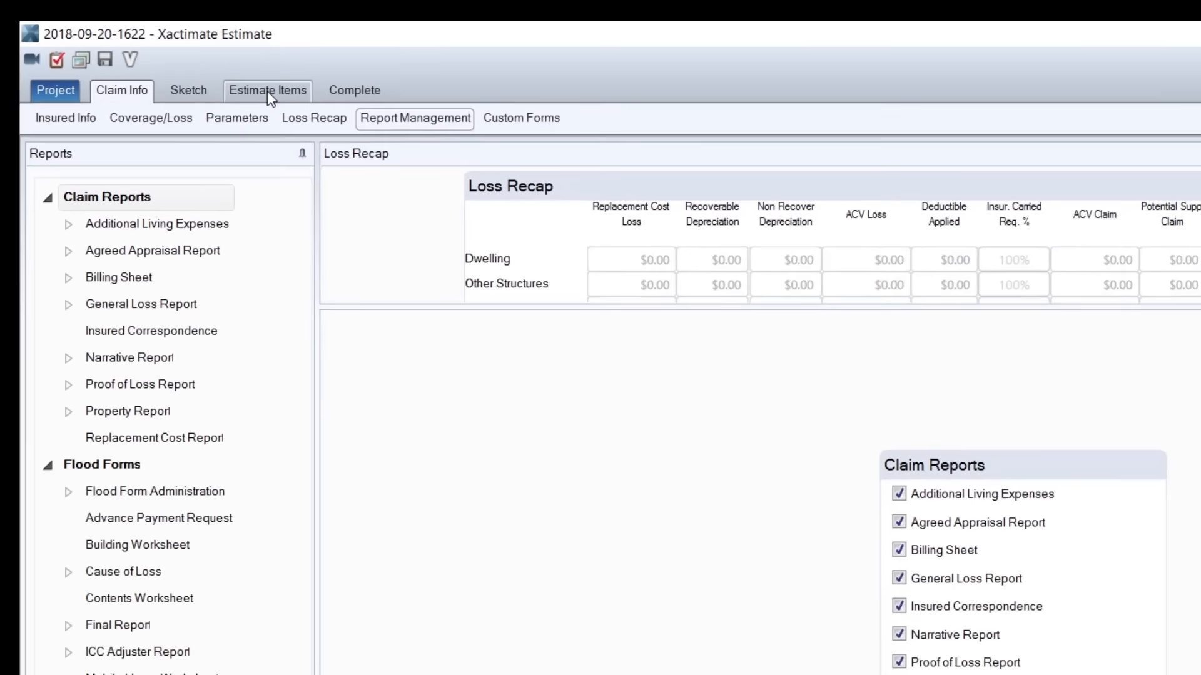
Open the estimate items and assign the TRAINING price list to the estimate.
{"action": "left_click", "coordinate": [288, 100]}
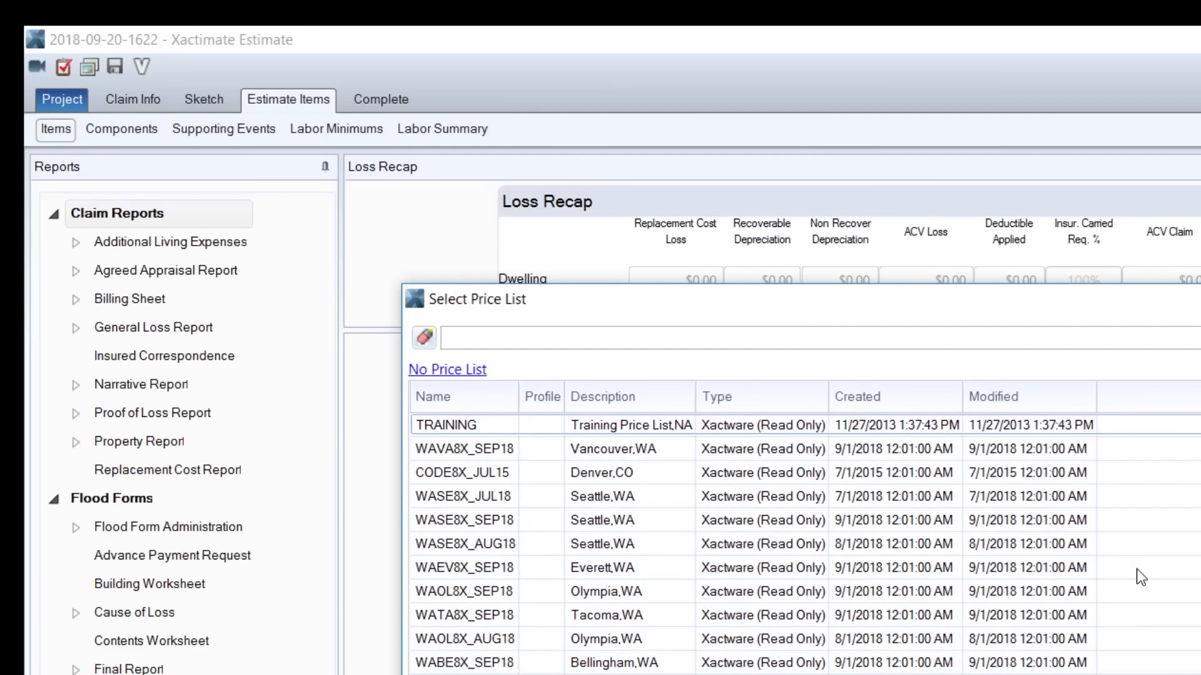
{"action": "double_click", "coordinate": [695, 435]}
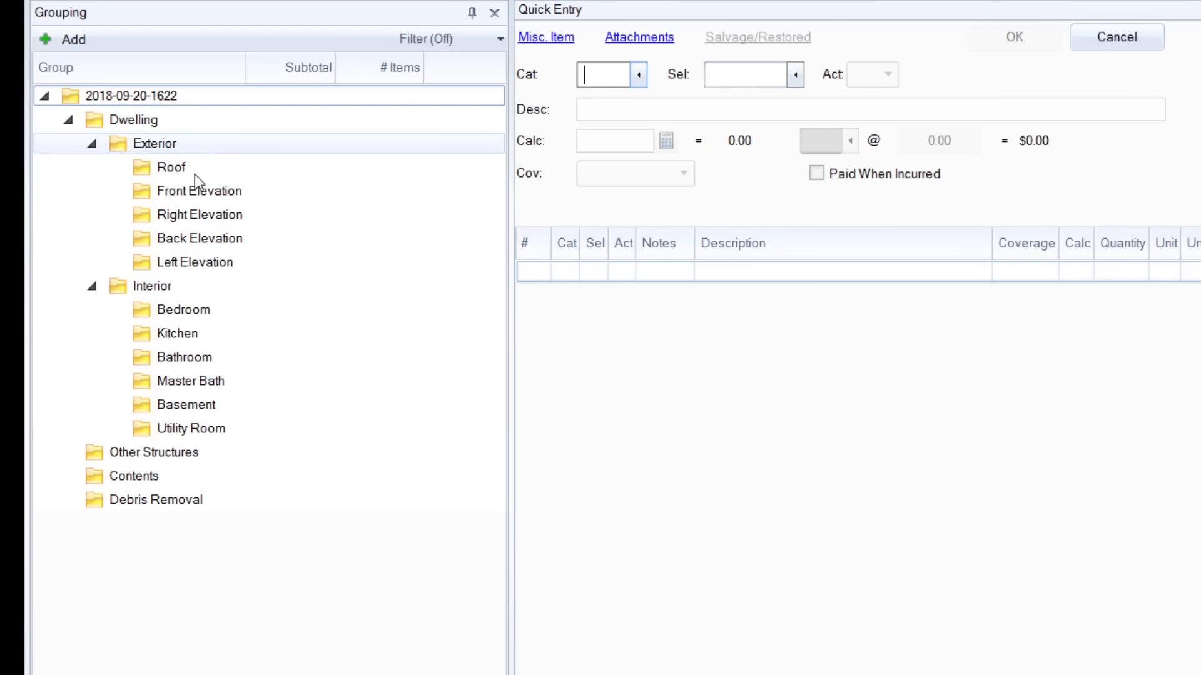
Add a line item to the Roof group with category RFG, selector 240E and quantity 12.
{"action": "left_click", "coordinate": [240, 168]}
{"action": "left_click", "coordinate": [623, 74]}
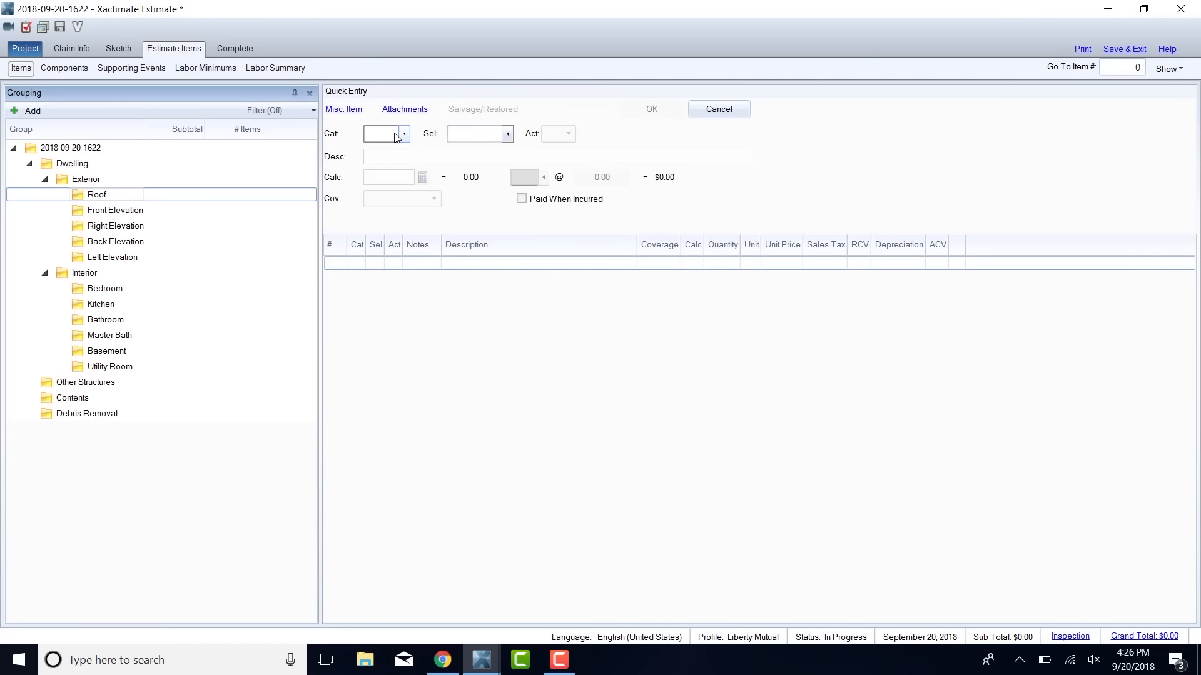
{"action": "type", "text": "RFG"}
{"action": "key", "text": "Tab"}
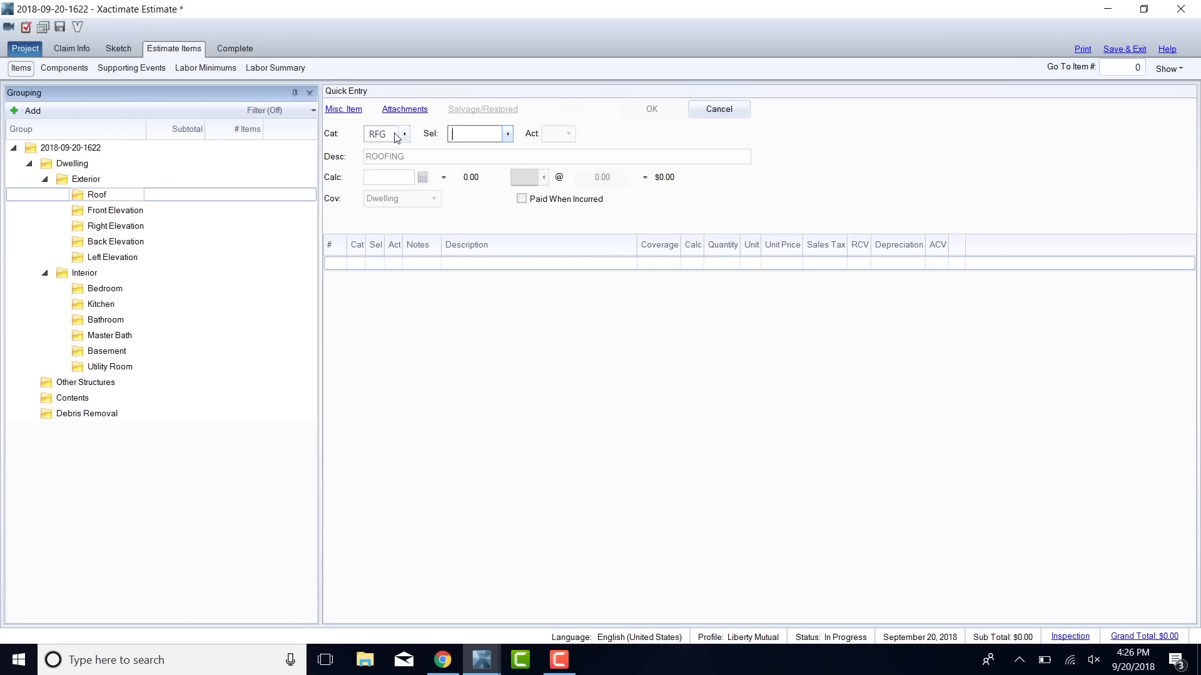
{"action": "type", "text": "240E"}
{"action": "key", "text": "Tab"}
{"action": "type", "text": "12"}
{"action": "key", "text": "Tab"}
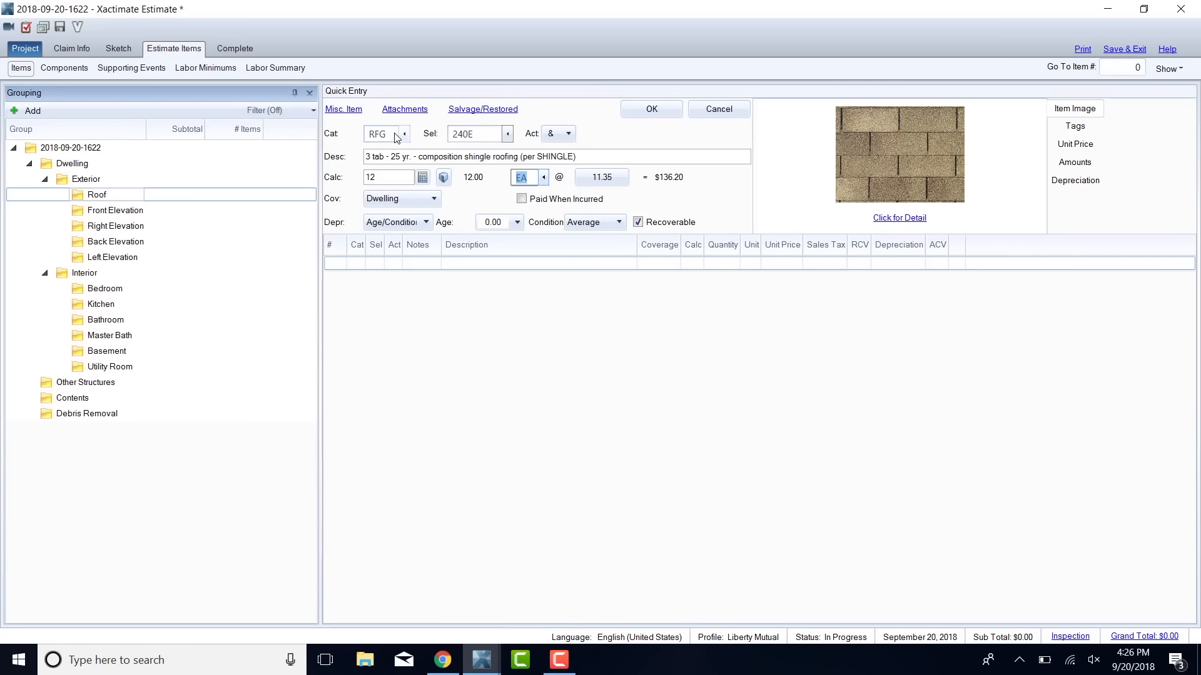
{"action": "key", "text": "Return"}
Add a line item to the Left Elevation group with category SDG, selector VINYL and quantity 16.
{"action": "left_click", "coordinate": [172, 243]}
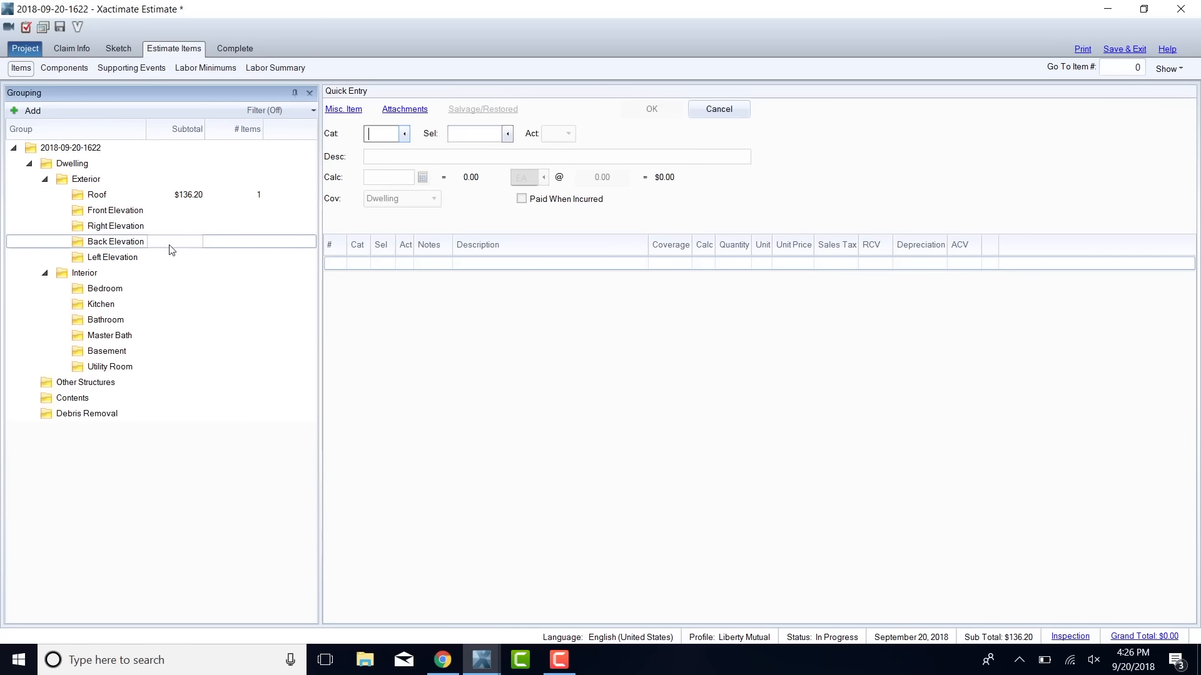
{"action": "left_click", "coordinate": [167, 290]}
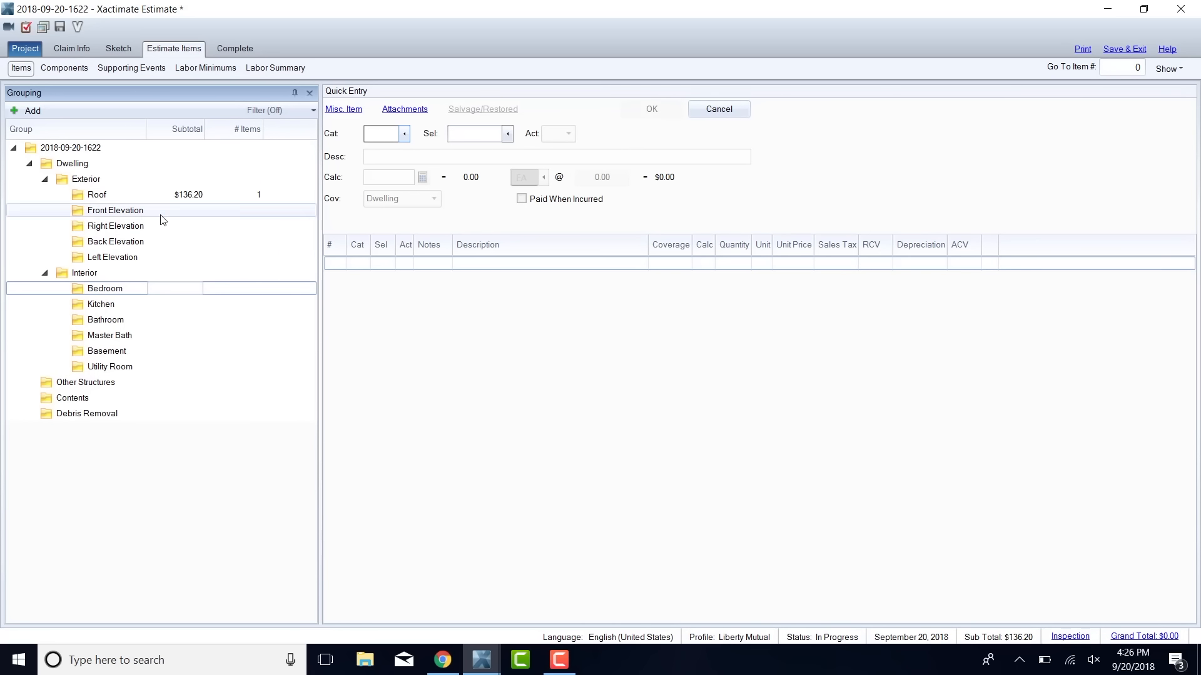
{"action": "left_click", "coordinate": [166, 257]}
{"action": "left_click", "coordinate": [387, 133]}
{"action": "type", "text": "SDG"}
{"action": "key", "text": "Tab"}
{"action": "type", "text": "V"}
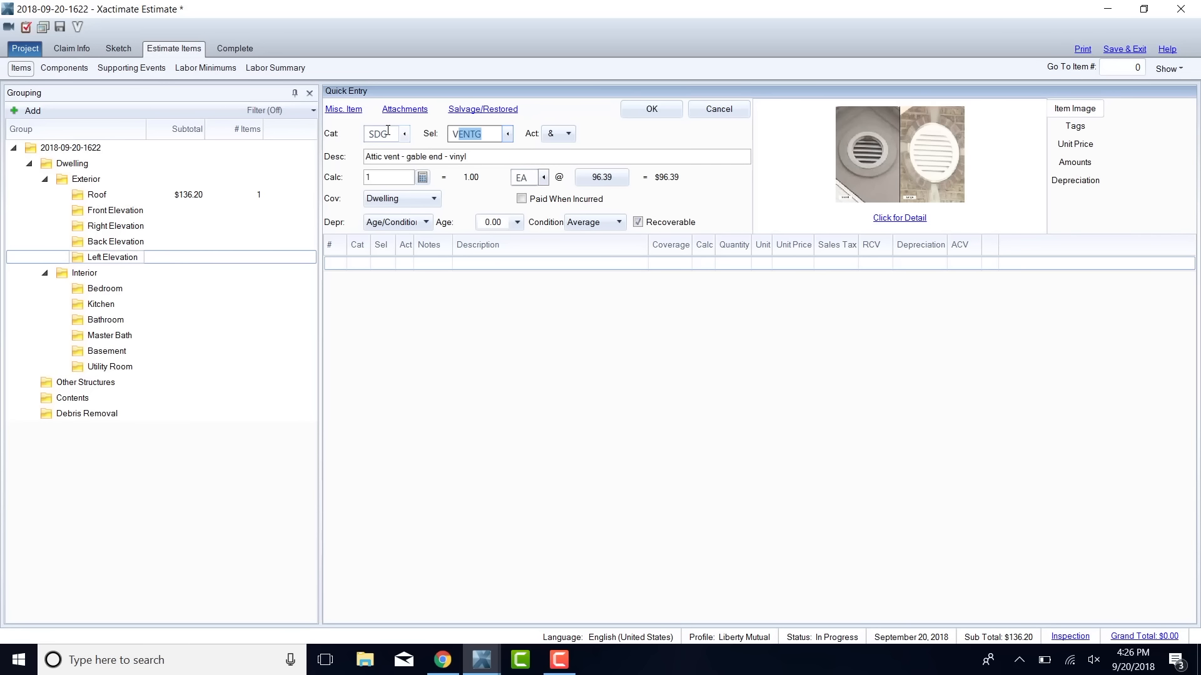
{"action": "type", "text": "IN"}
{"action": "key", "text": "Down"}
{"action": "key", "text": "Down"}
{"action": "key", "text": "Down"}
{"action": "key", "text": "Down"}
{"action": "key", "text": "Up"}
{"action": "key", "text": "Up"}
{"action": "key", "text": "Tab"}
{"action": "type", "text": "16"}
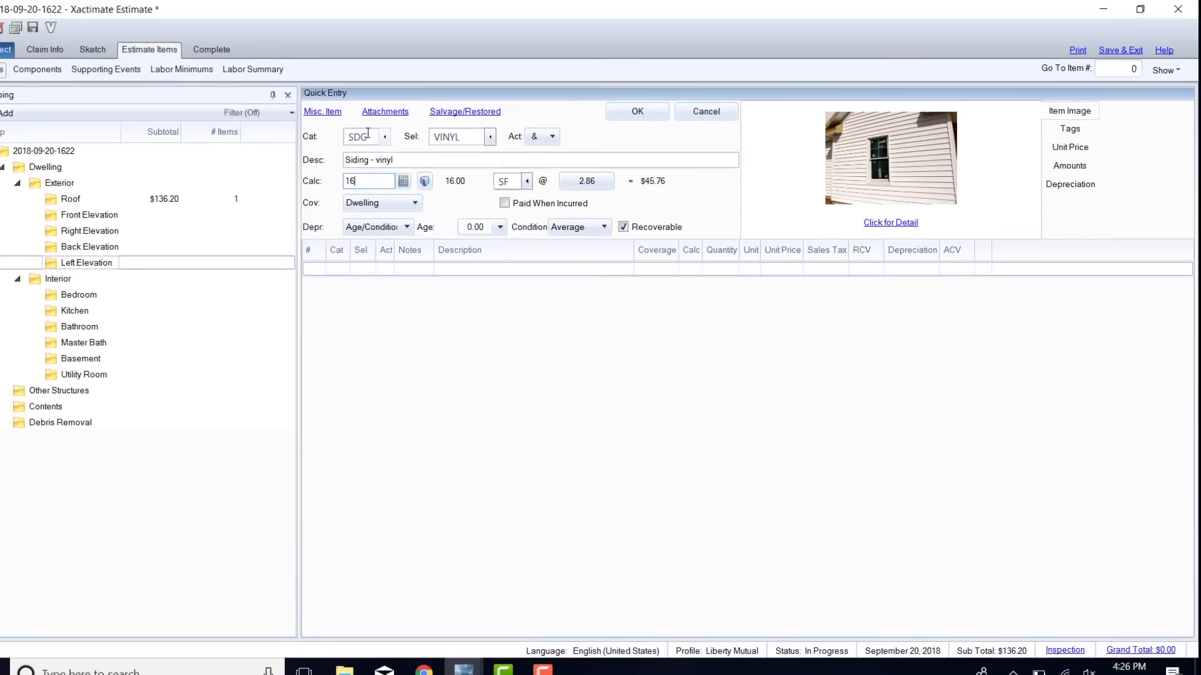
{"action": "key", "text": "Return"}
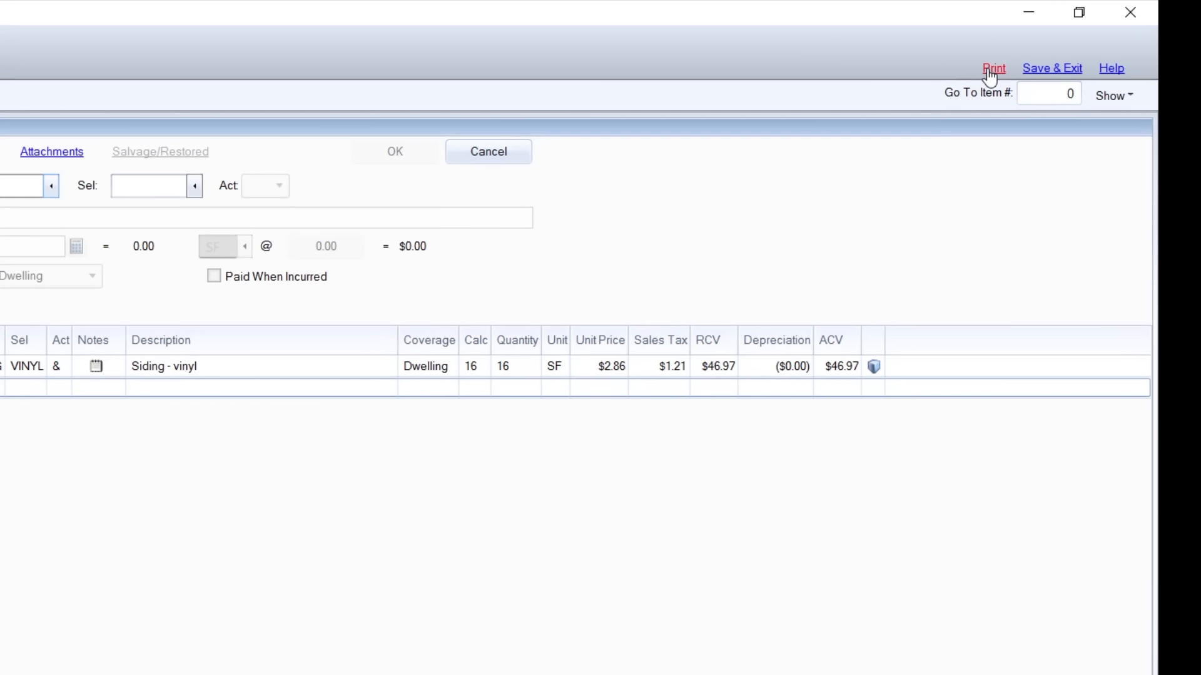
Resequence the line numbers and preview the Final Draft with/without Removal Depreciation report.
{"action": "left_click", "coordinate": [993, 70]}
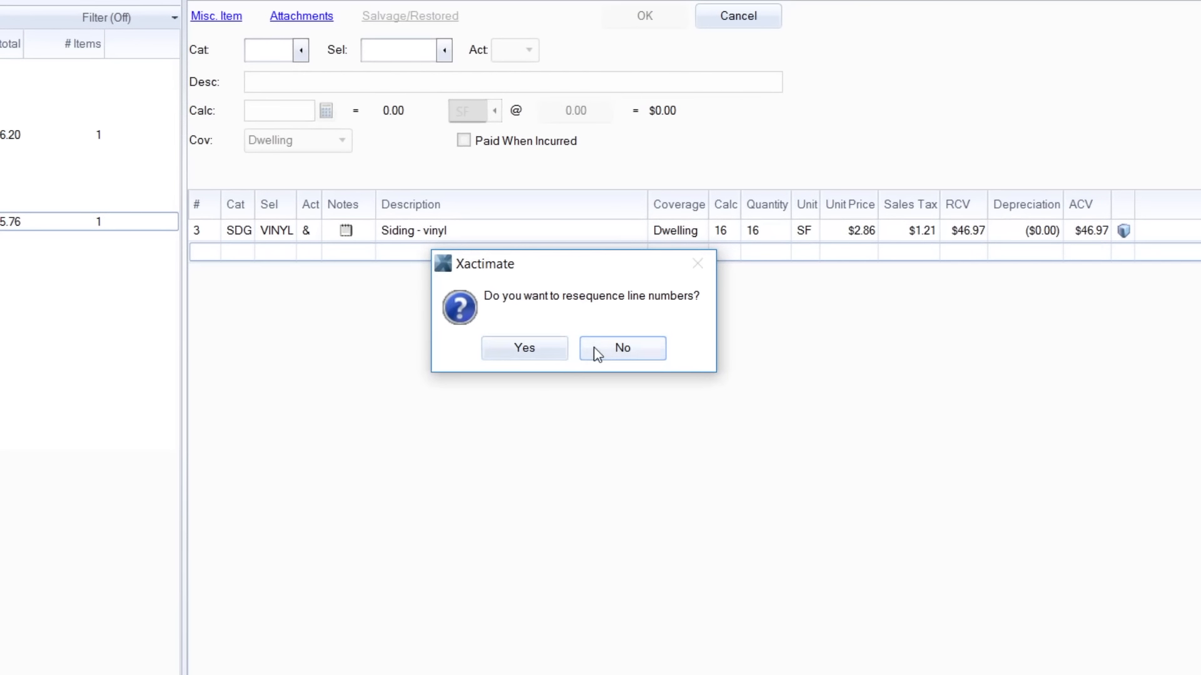
{"action": "left_click", "coordinate": [544, 355]}
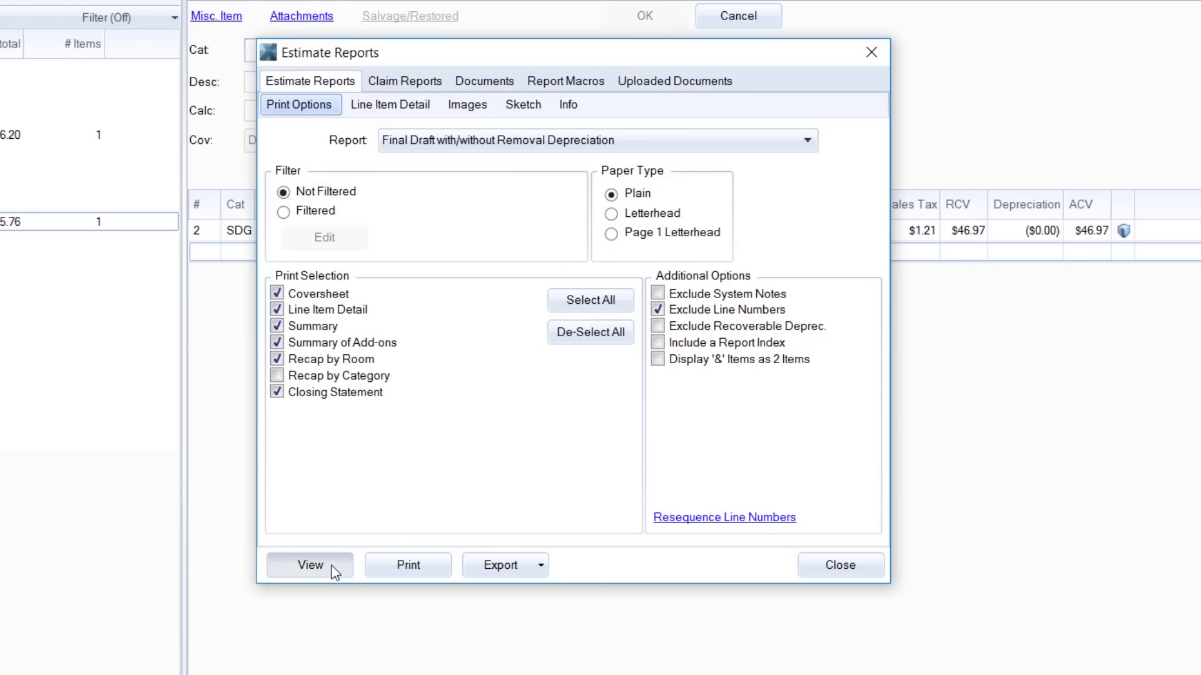
{"action": "left_click", "coordinate": [333, 566]}
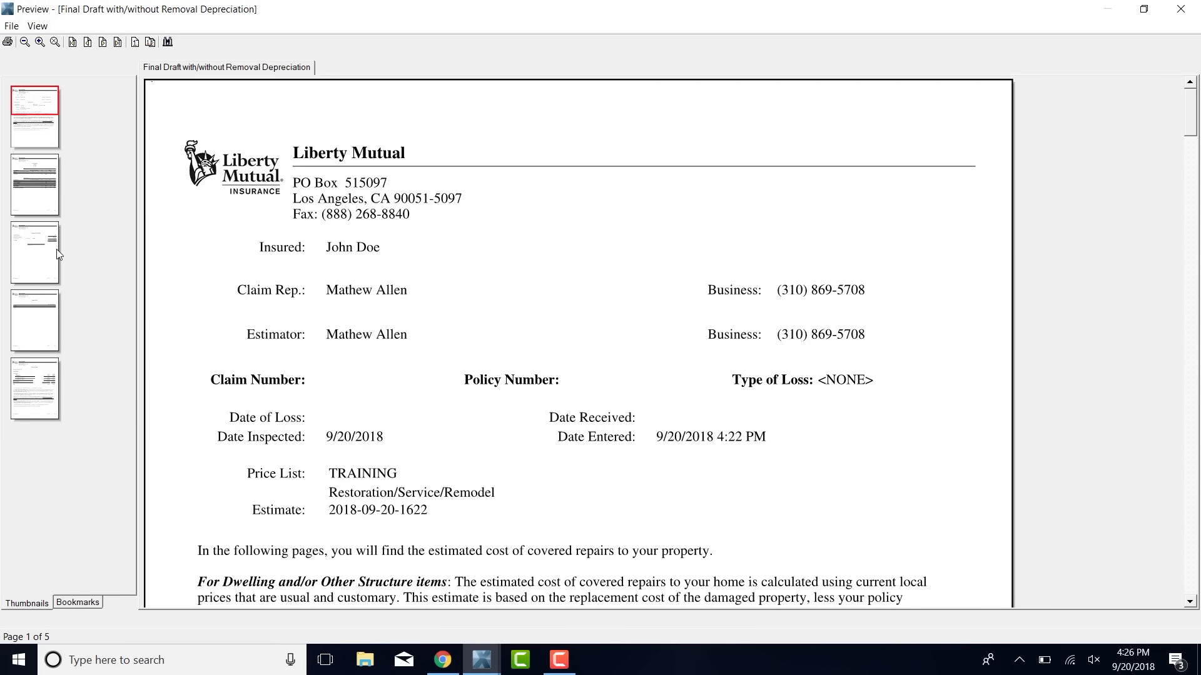
Examine the roof and left elevation line items and the dwelling summary in the report preview, and close it.
{"action": "left_click", "coordinate": [58, 253]}
{"action": "left_click", "coordinate": [57, 197]}
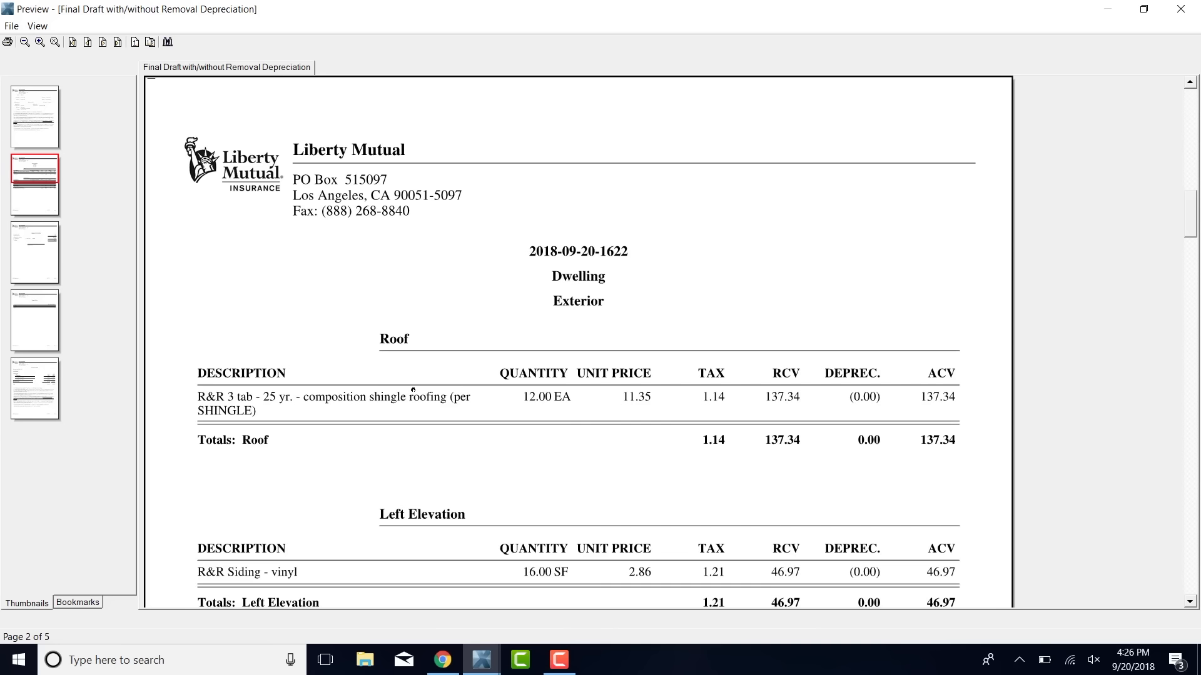
{"action": "scroll", "coordinate": [412, 390], "scroll_direction": "down", "scroll_amount": 4}
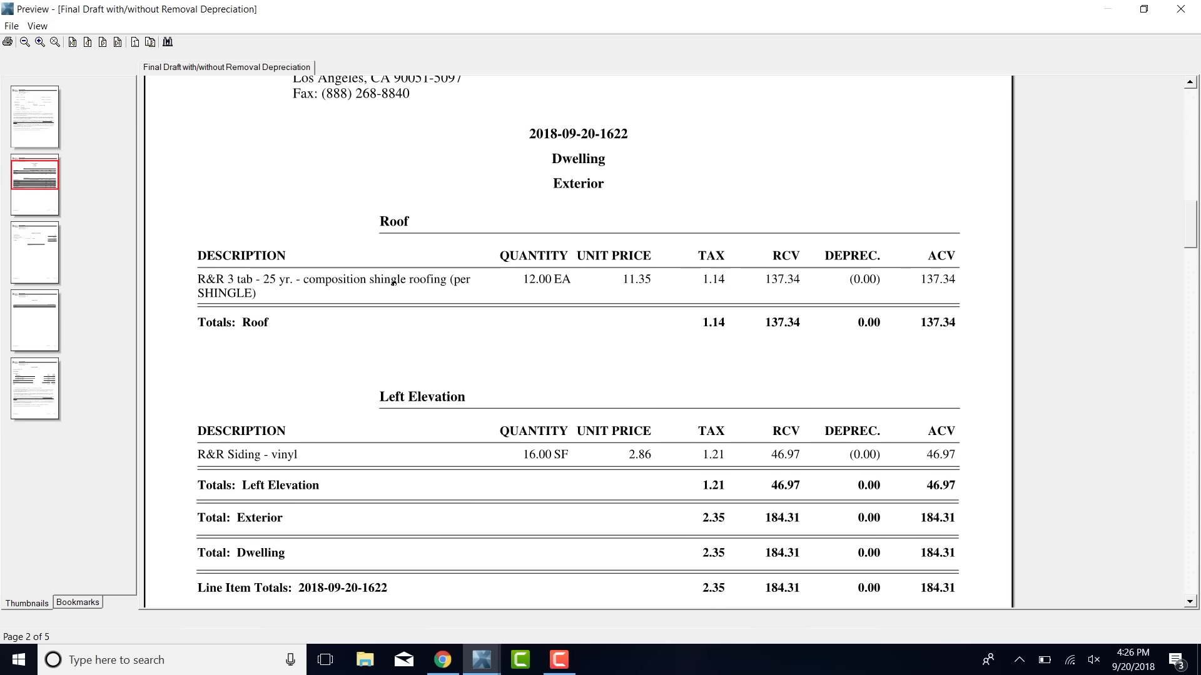
{"action": "scroll", "coordinate": [441, 284], "scroll_direction": "down", "scroll_amount": 3}
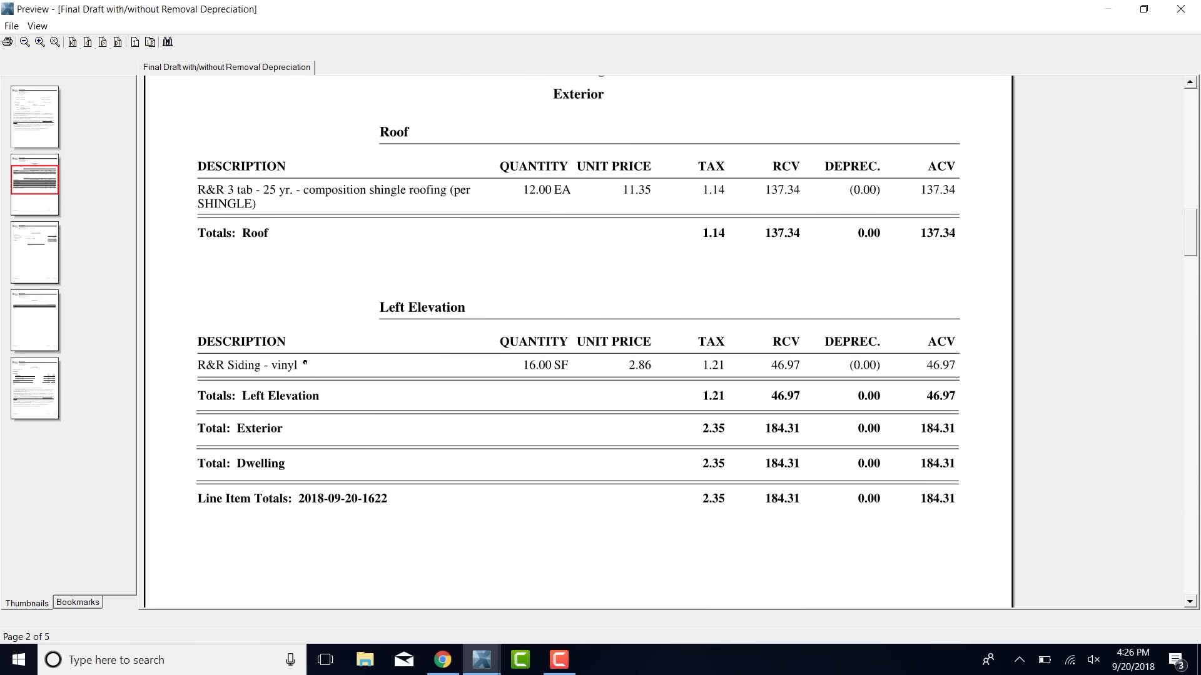
{"action": "scroll", "coordinate": [430, 353], "scroll_direction": "down", "scroll_amount": 20}
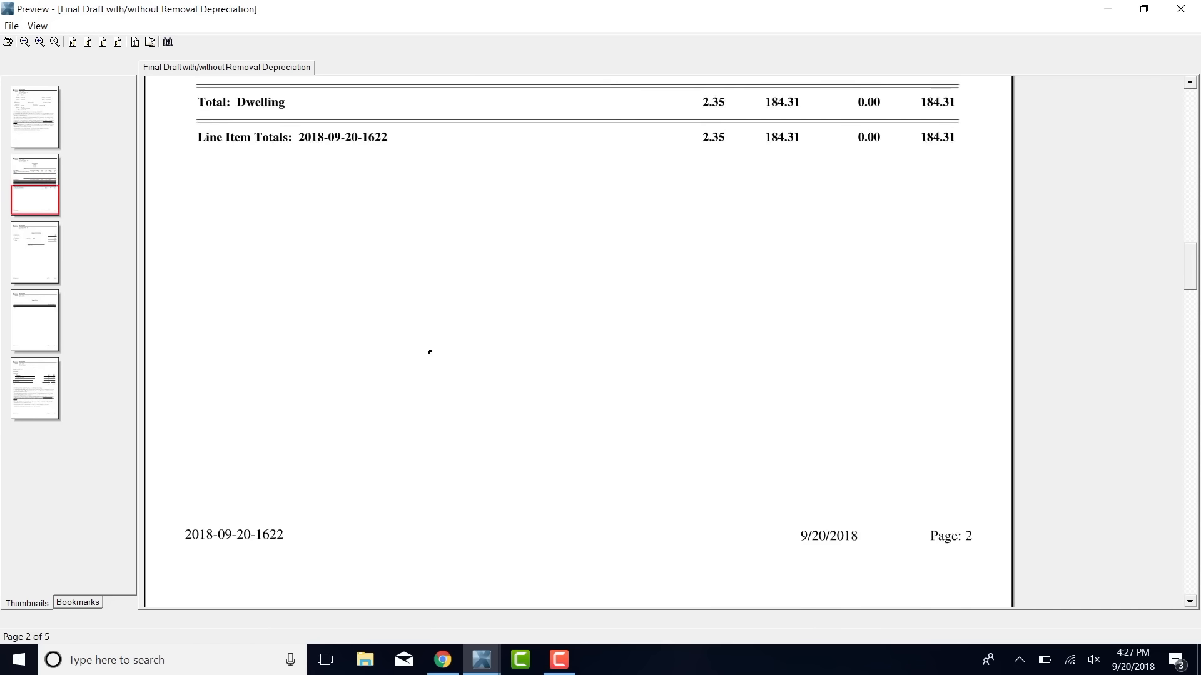
{"action": "scroll", "coordinate": [430, 352], "scroll_direction": "down", "scroll_amount": 2}
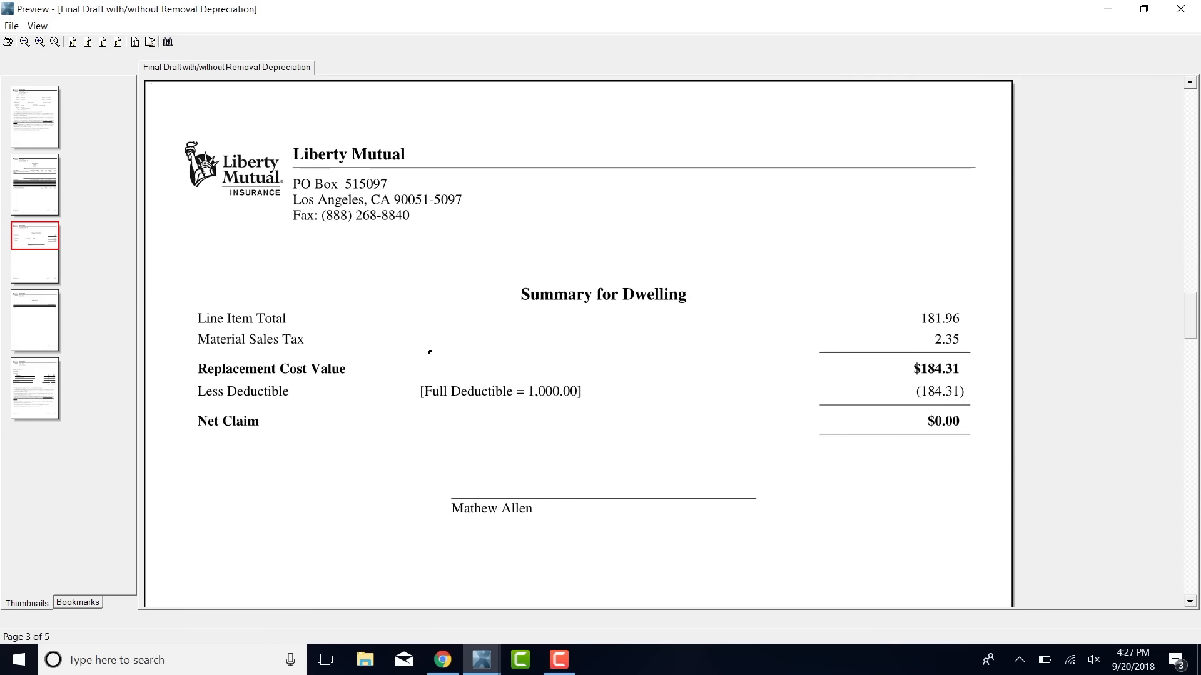
{"action": "left_click", "coordinate": [1180, 9]}
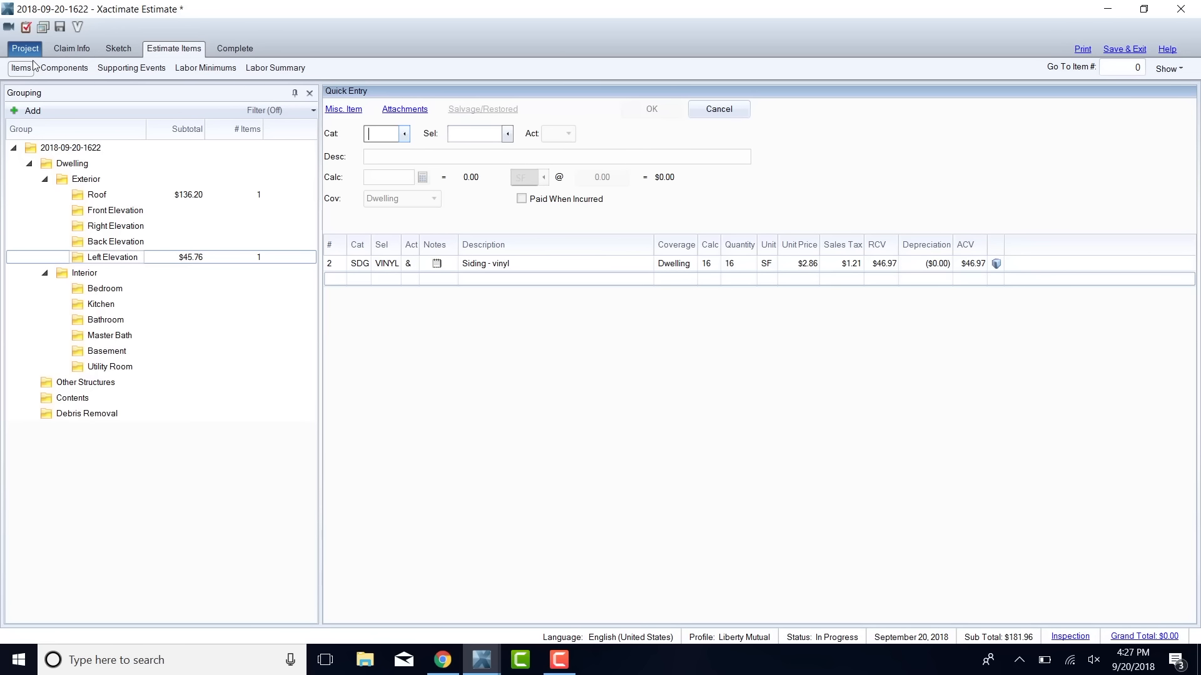
Review the initial contact entry in the claim's activity report and return to the estimate items.
{"action": "left_click", "coordinate": [80, 51]}
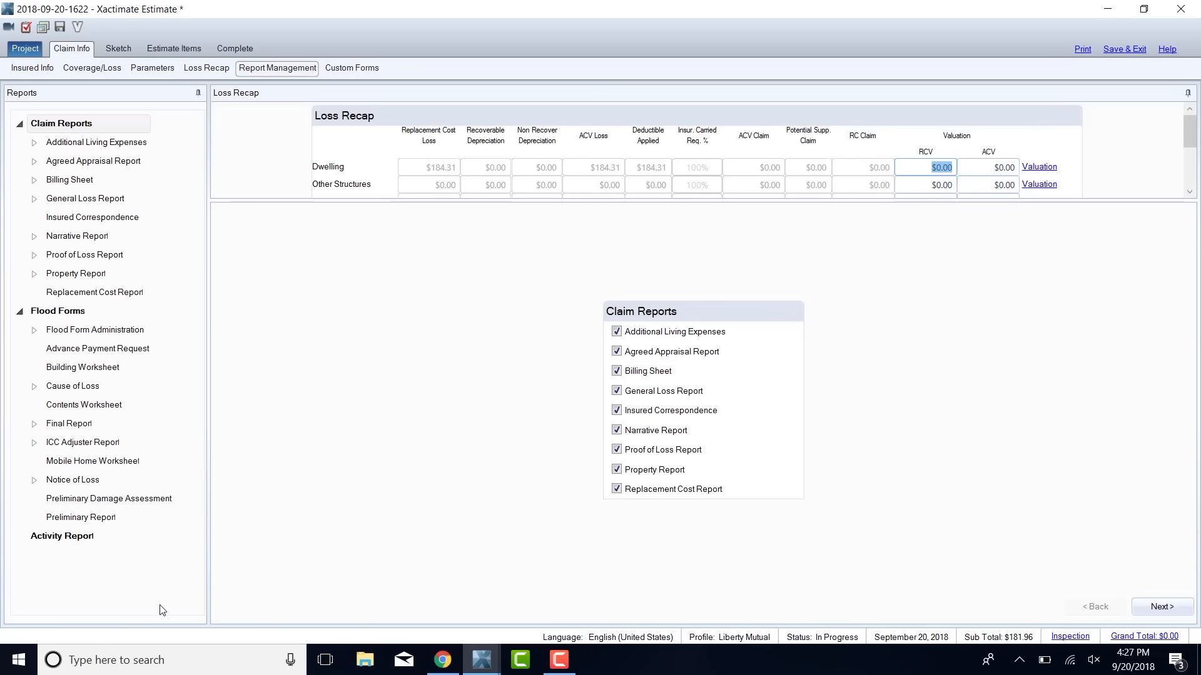
{"action": "left_click", "coordinate": [70, 536]}
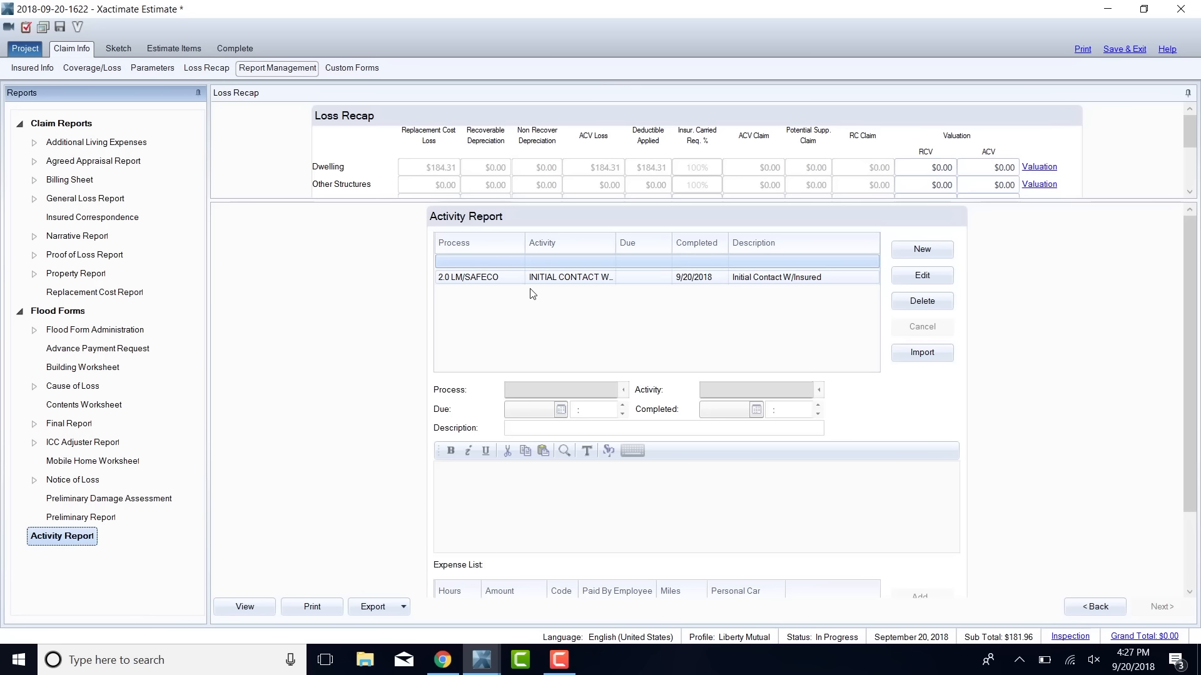
{"action": "left_click", "coordinate": [552, 278]}
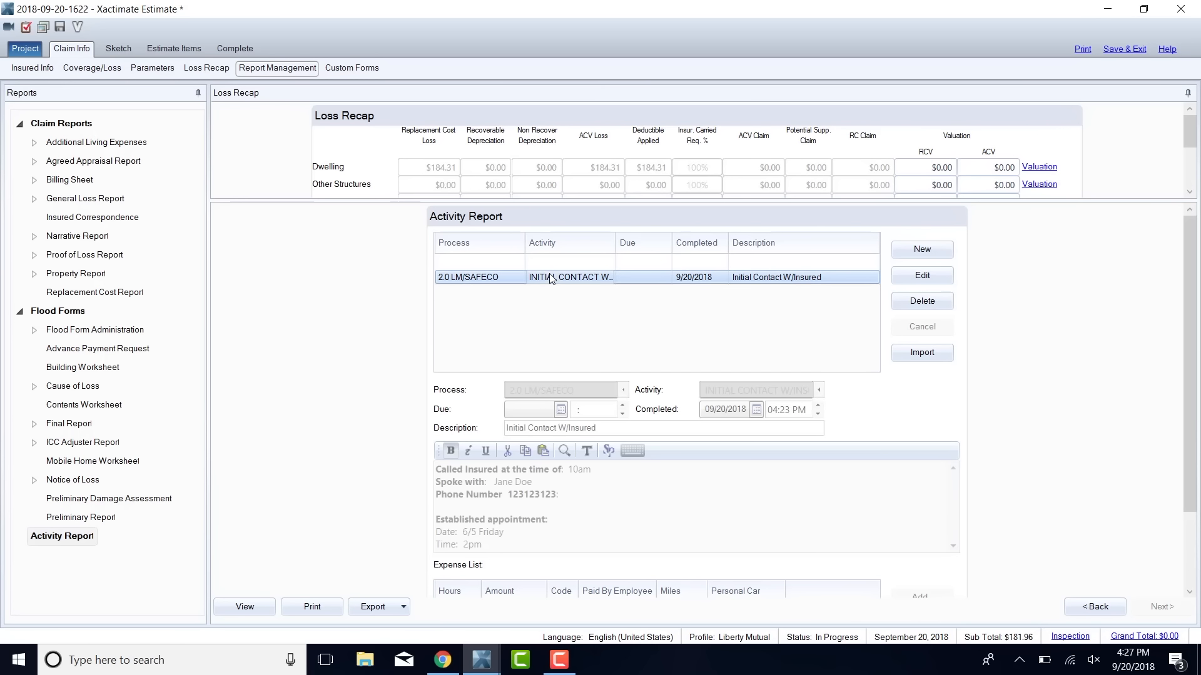
{"action": "left_click", "coordinate": [183, 51]}
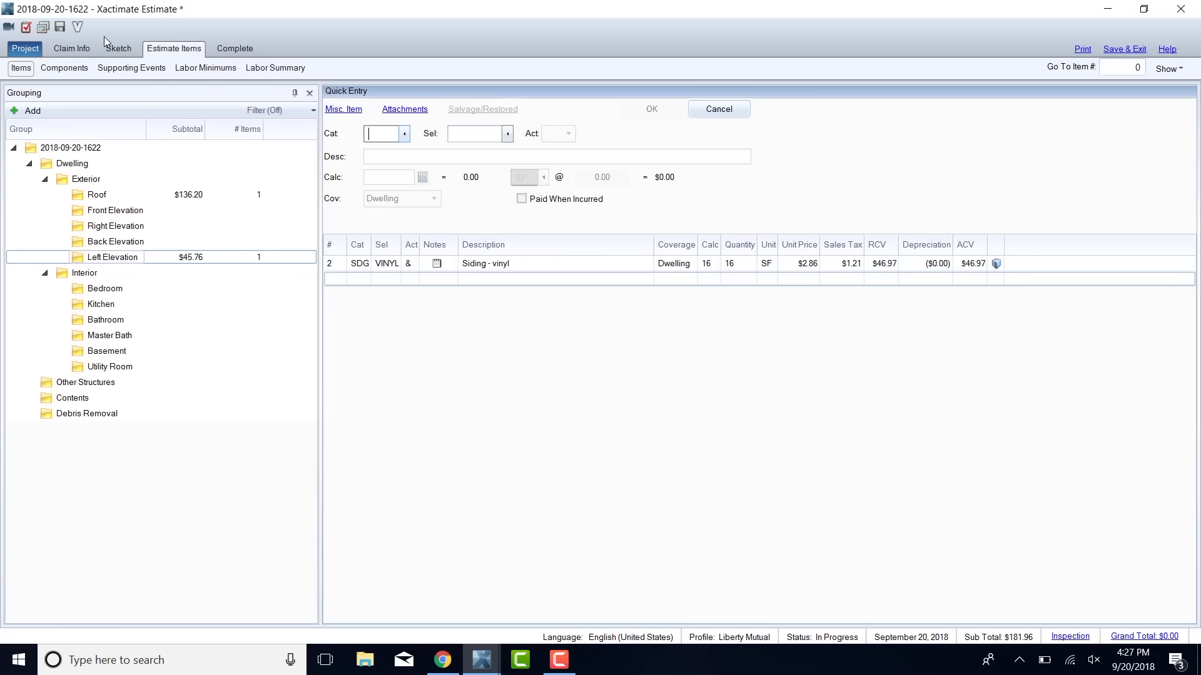
Enter Wells Fargo as the mortgagee in the claim's insured information.
{"action": "left_click", "coordinate": [72, 50]}
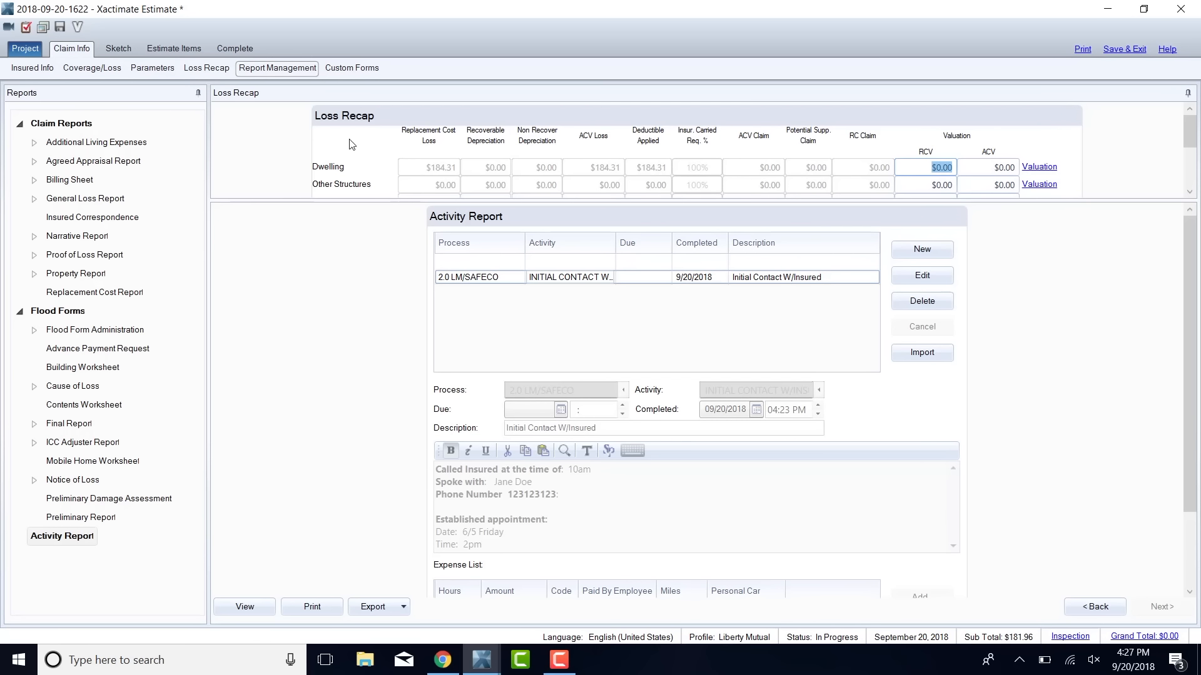
{"action": "left_click", "coordinate": [32, 68]}
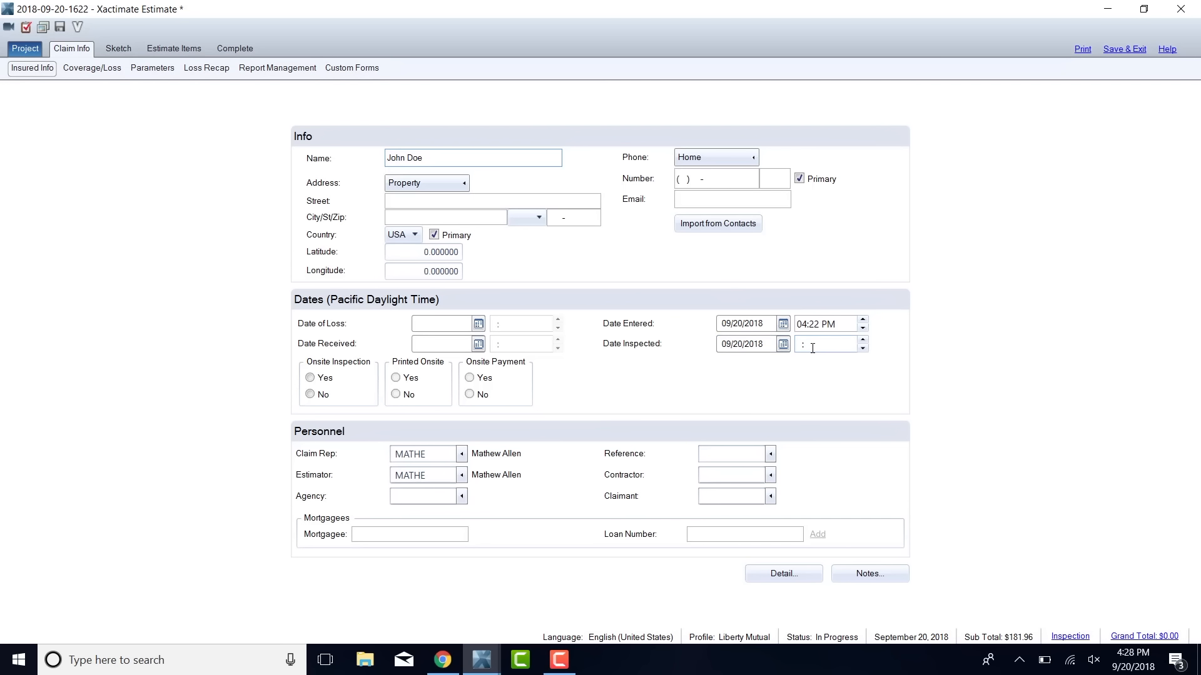
{"action": "left_click", "coordinate": [360, 535]}
{"action": "type", "text": "Wells Farm"}
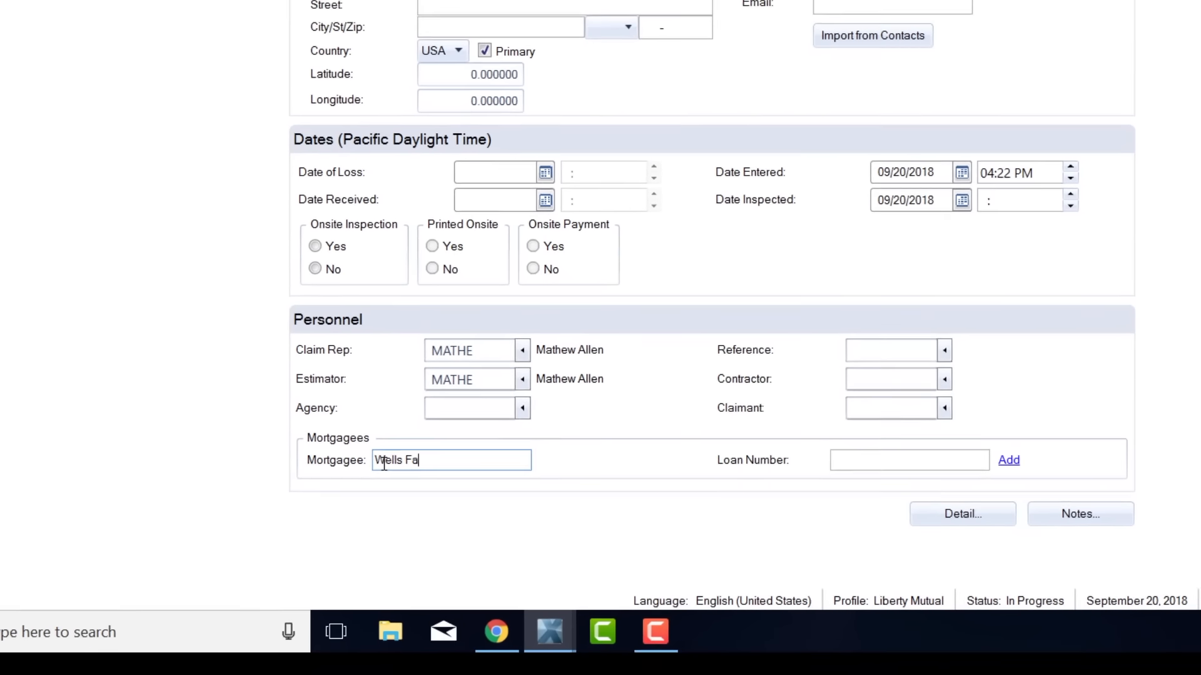
{"action": "type", "text": "go"}
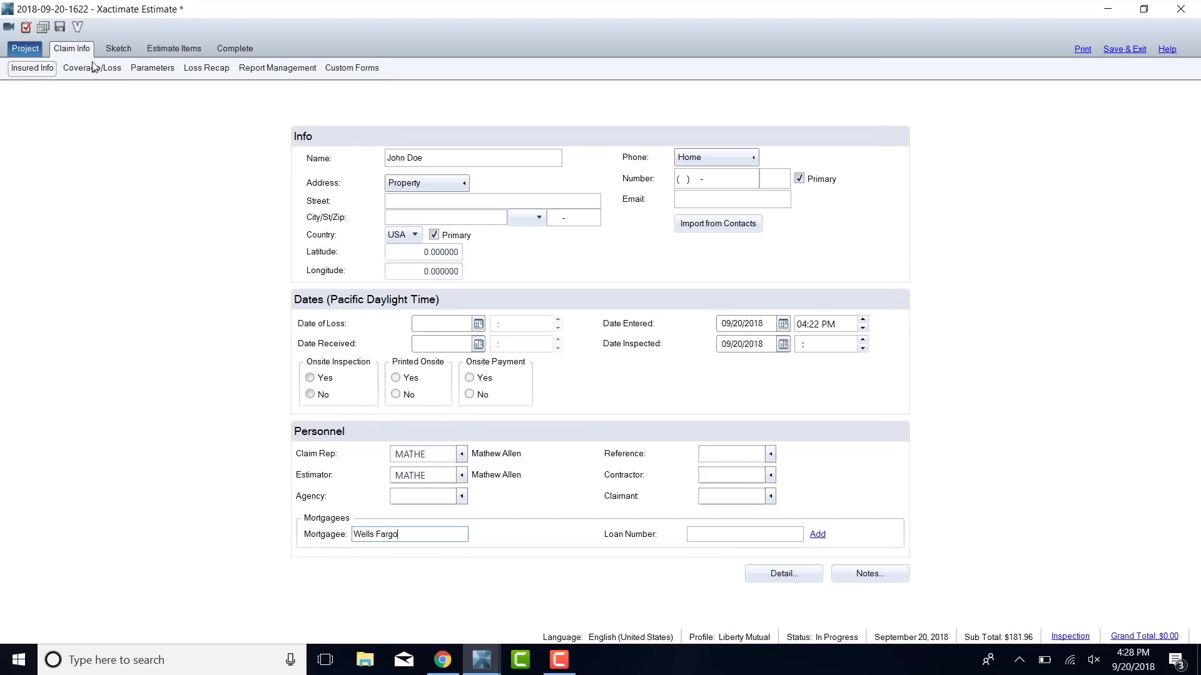
Look through the claim's coverage and loss details and its pricing parameters.
{"action": "left_click", "coordinate": [100, 69]}
{"action": "left_click", "coordinate": [142, 70]}
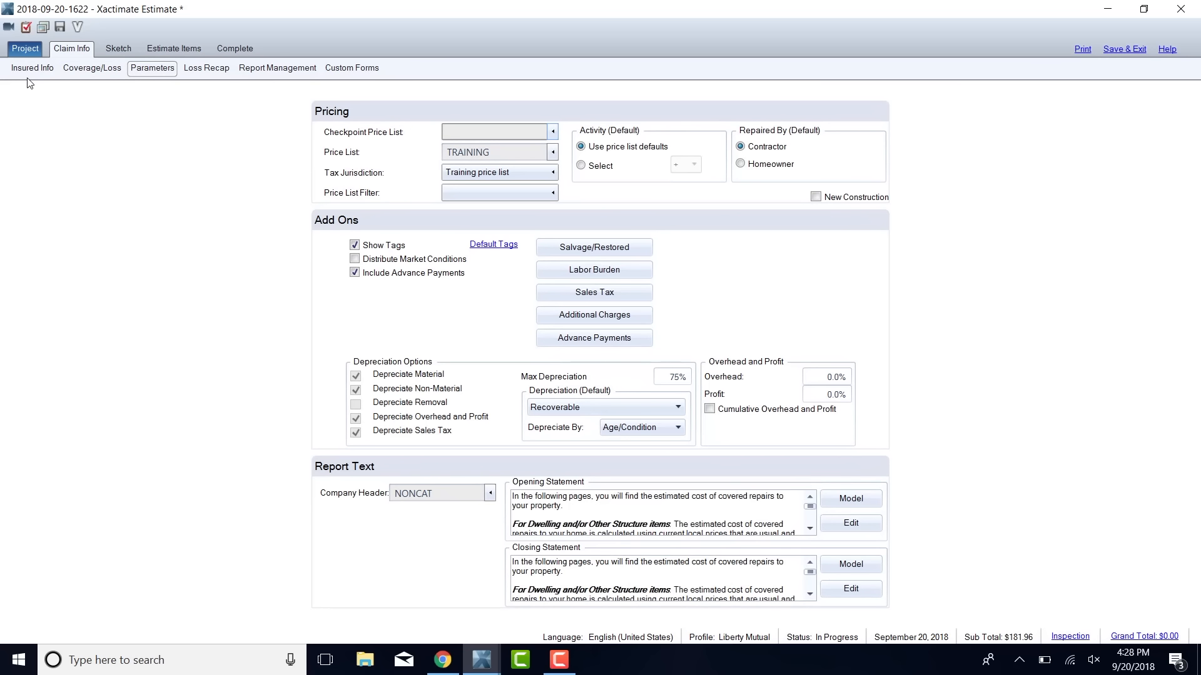
{"action": "left_click", "coordinate": [68, 74]}
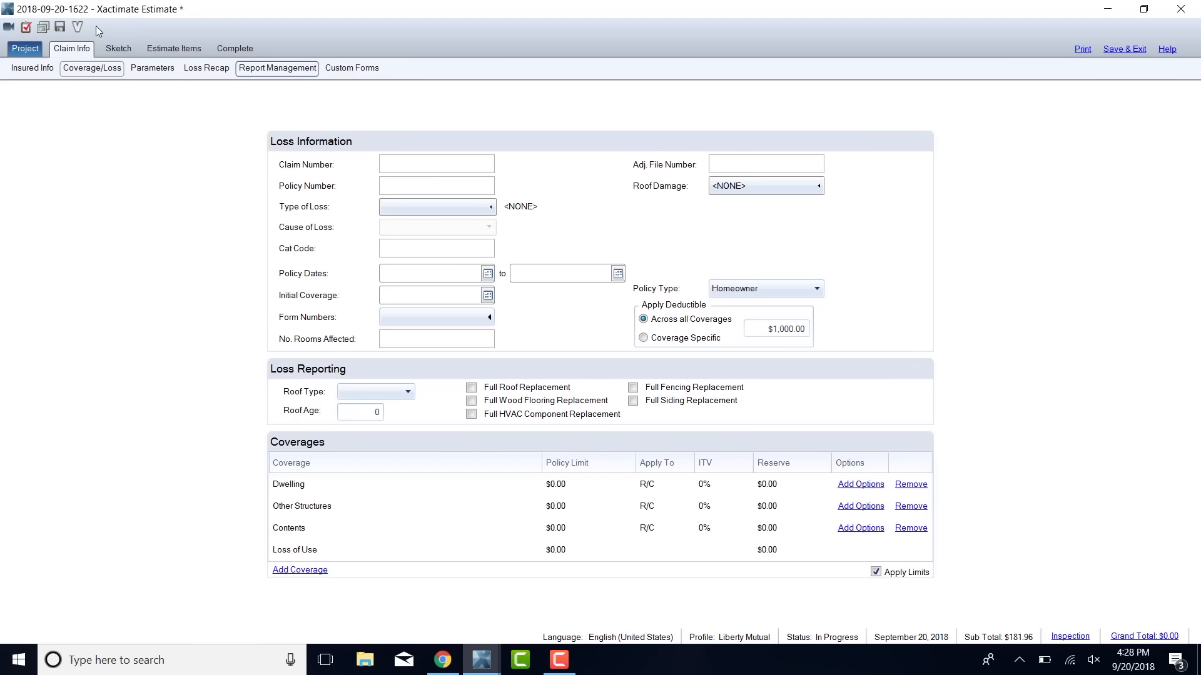
Open the Digital Images window for the estimate.
{"action": "left_click", "coordinate": [41, 30]}
{"action": "left_click", "coordinate": [174, 50]}
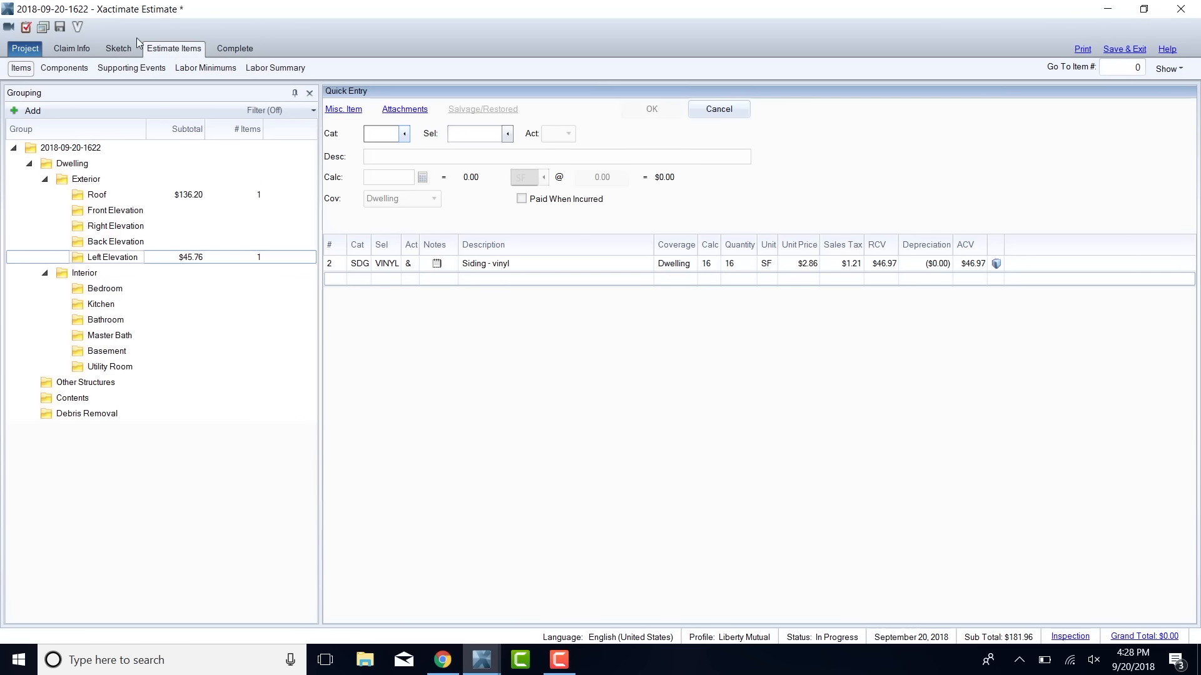
{"action": "left_click", "coordinate": [26, 49]}
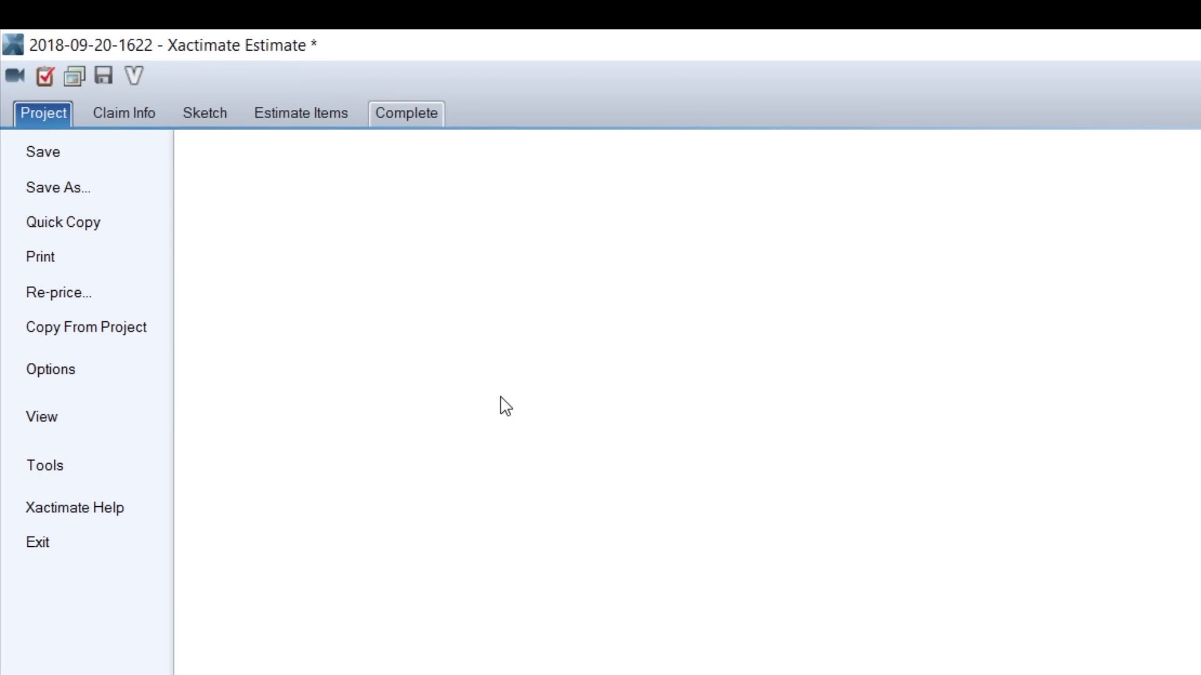
{"action": "left_click", "coordinate": [74, 73]}
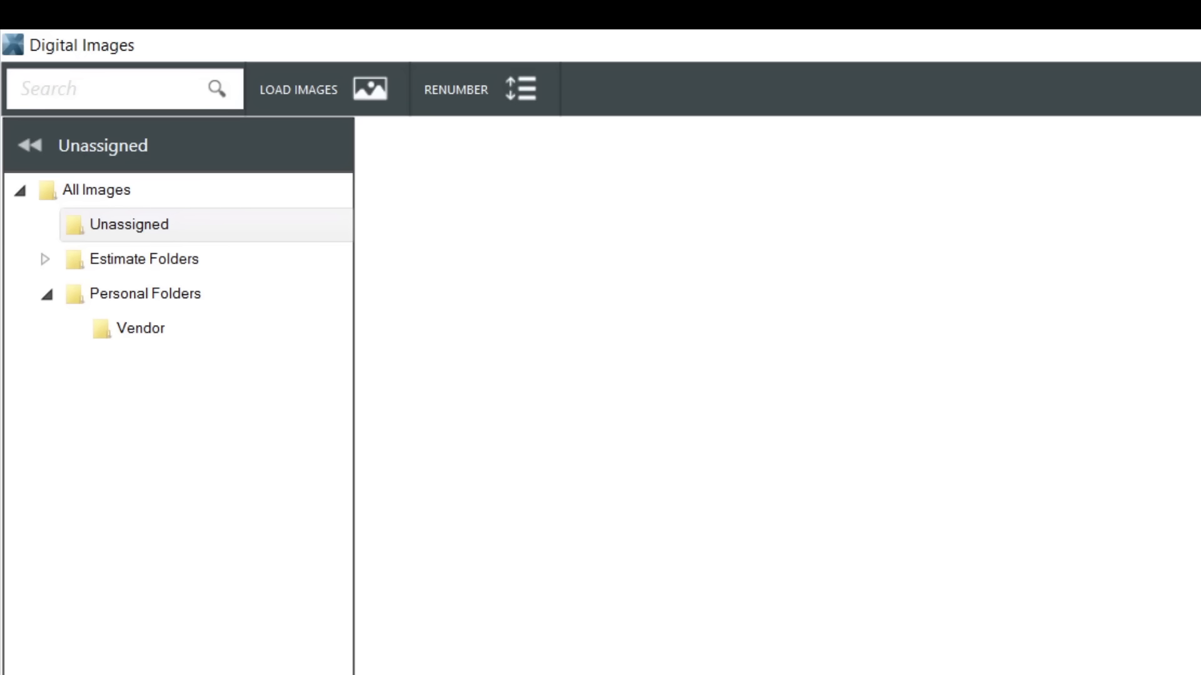
Reopen the Digital Images window and browse for images to load in the DCIM\100_FUJI folder on SDHC (D:).
{"action": "key", "text": "alt+F4"}
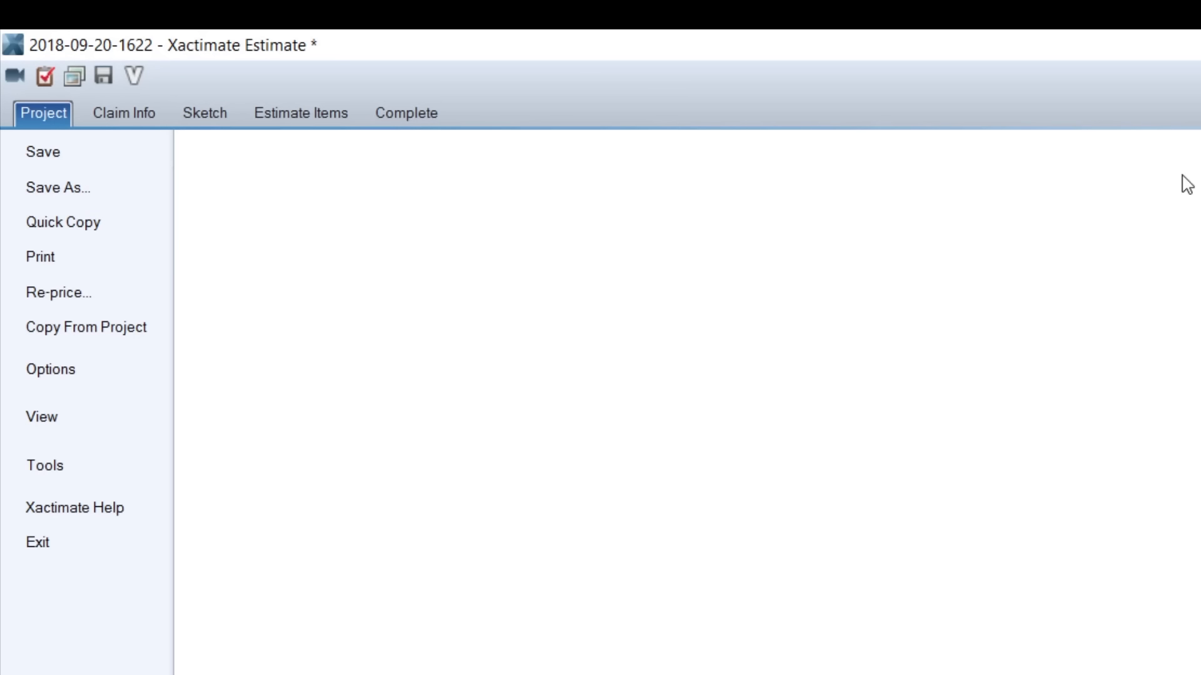
{"action": "left_click", "coordinate": [74, 83]}
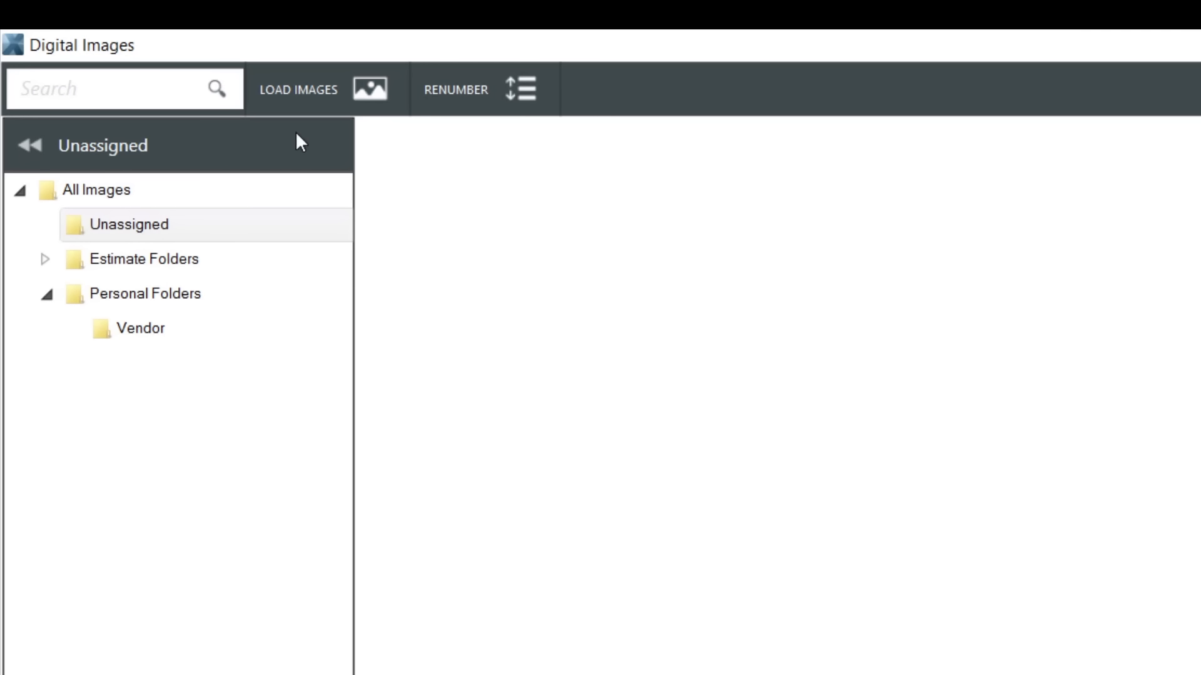
{"action": "left_click", "coordinate": [359, 98]}
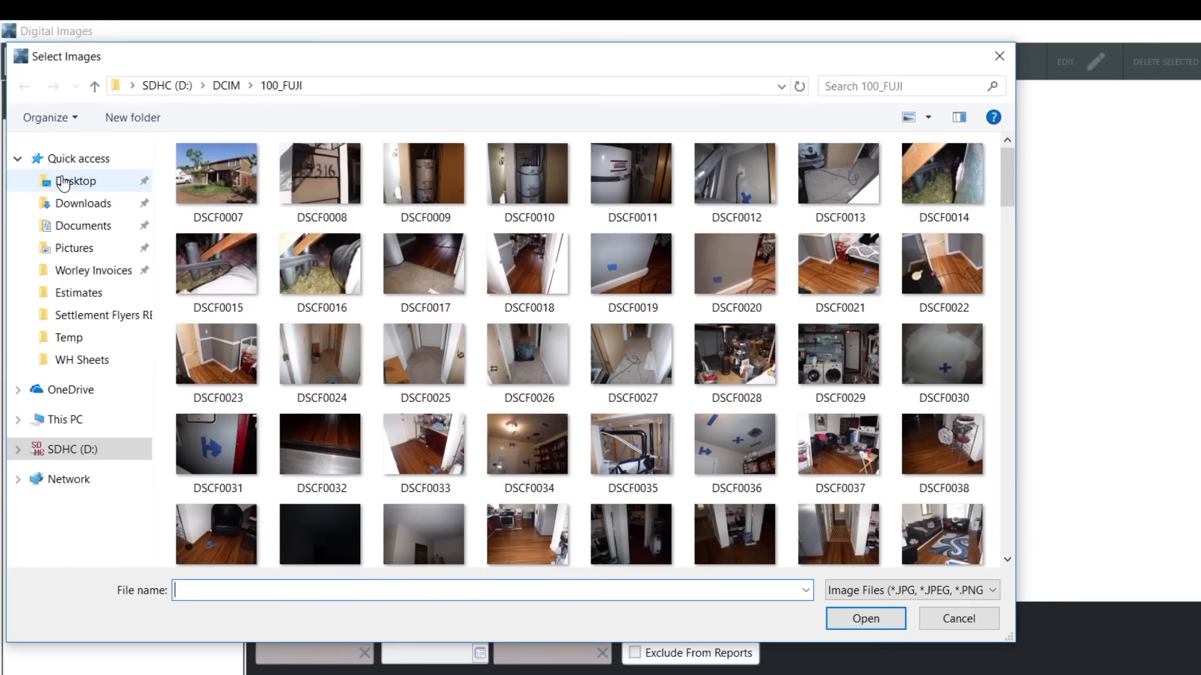
{"action": "left_click", "coordinate": [63, 181]}
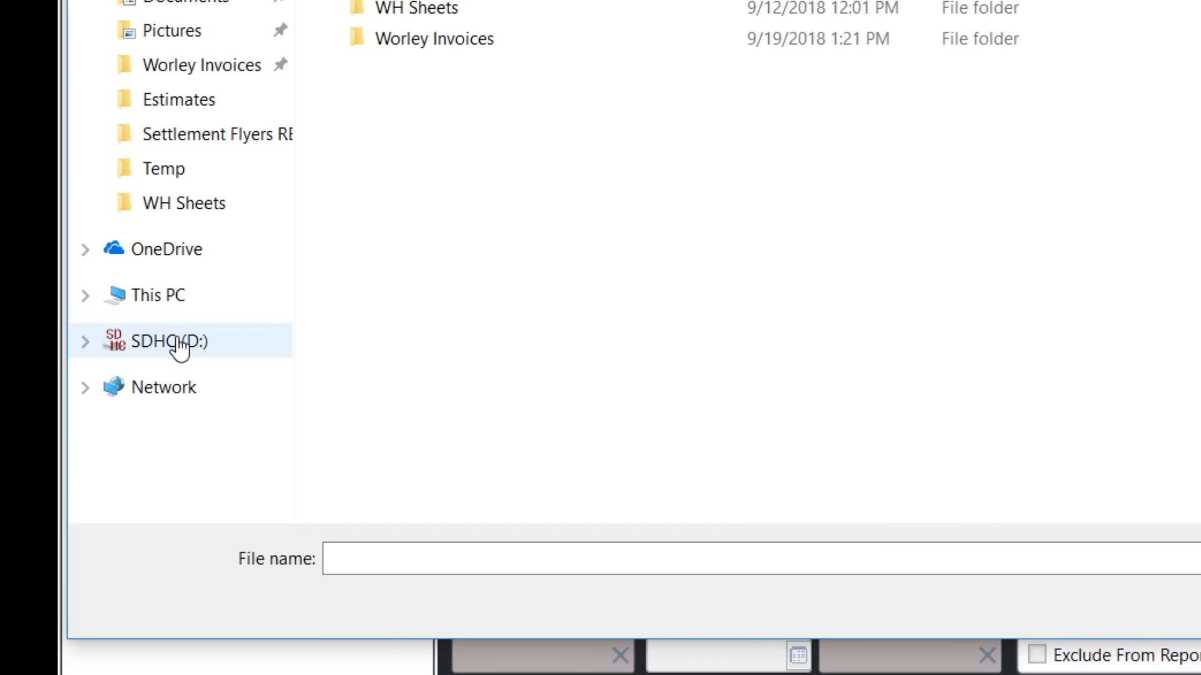
{"action": "left_click", "coordinate": [179, 349]}
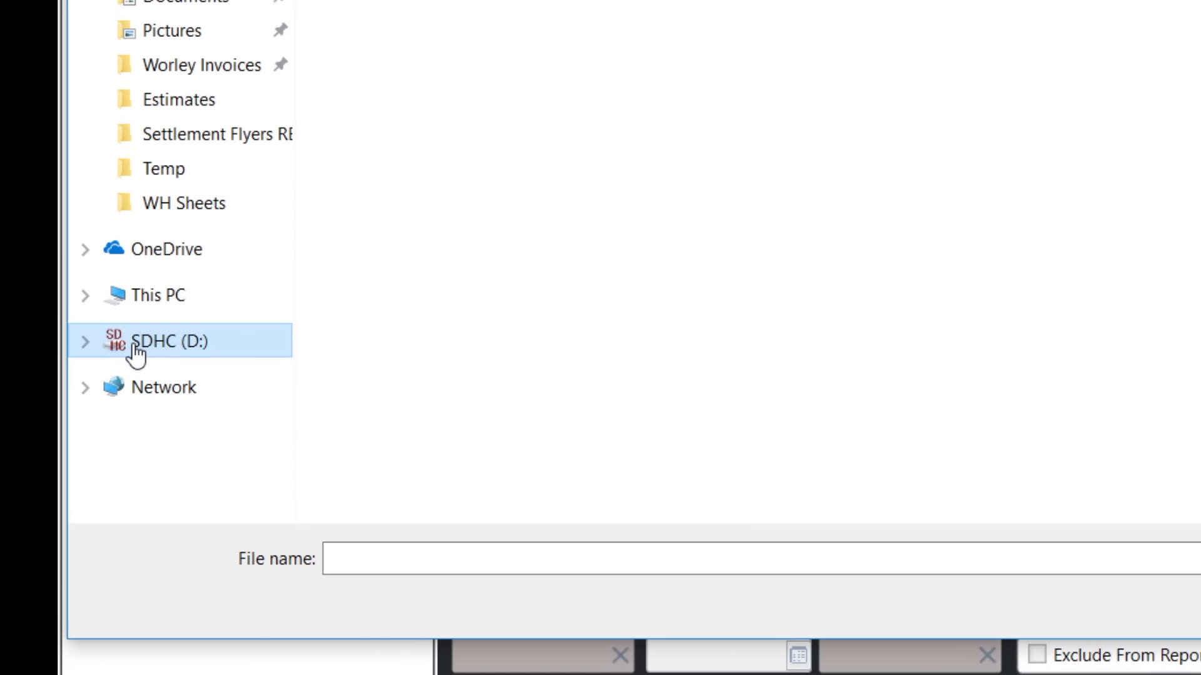
{"action": "left_click", "coordinate": [141, 216]}
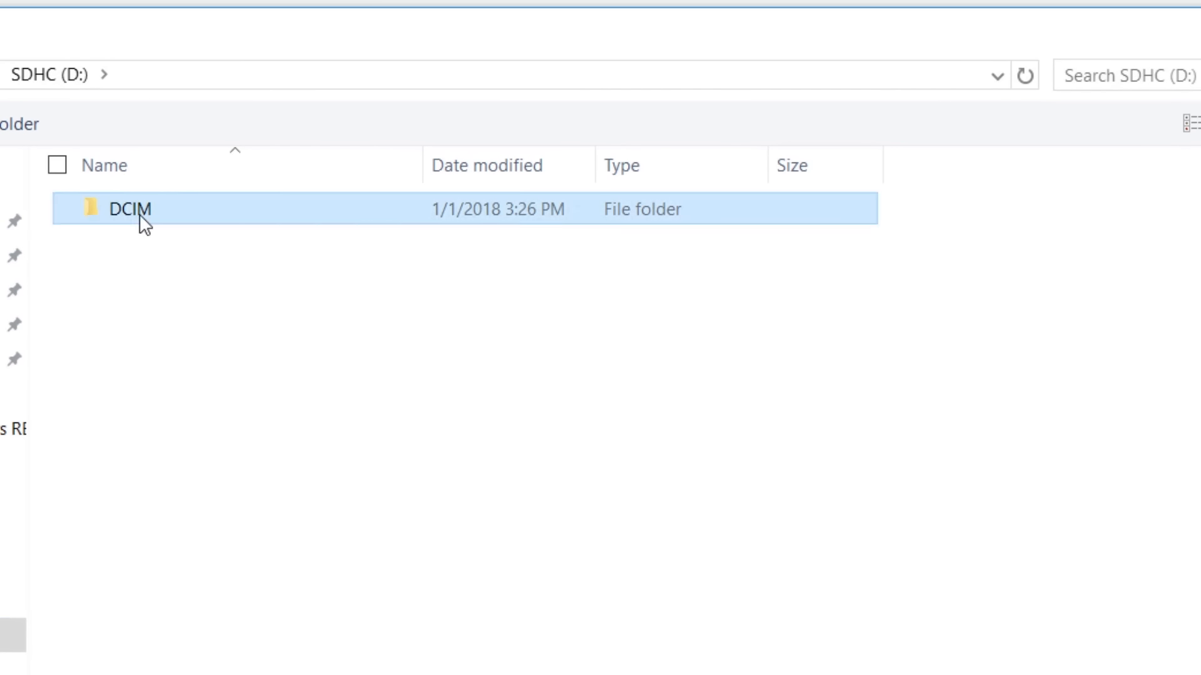
{"action": "double_click", "coordinate": [141, 217]}
{"action": "double_click", "coordinate": [141, 212]}
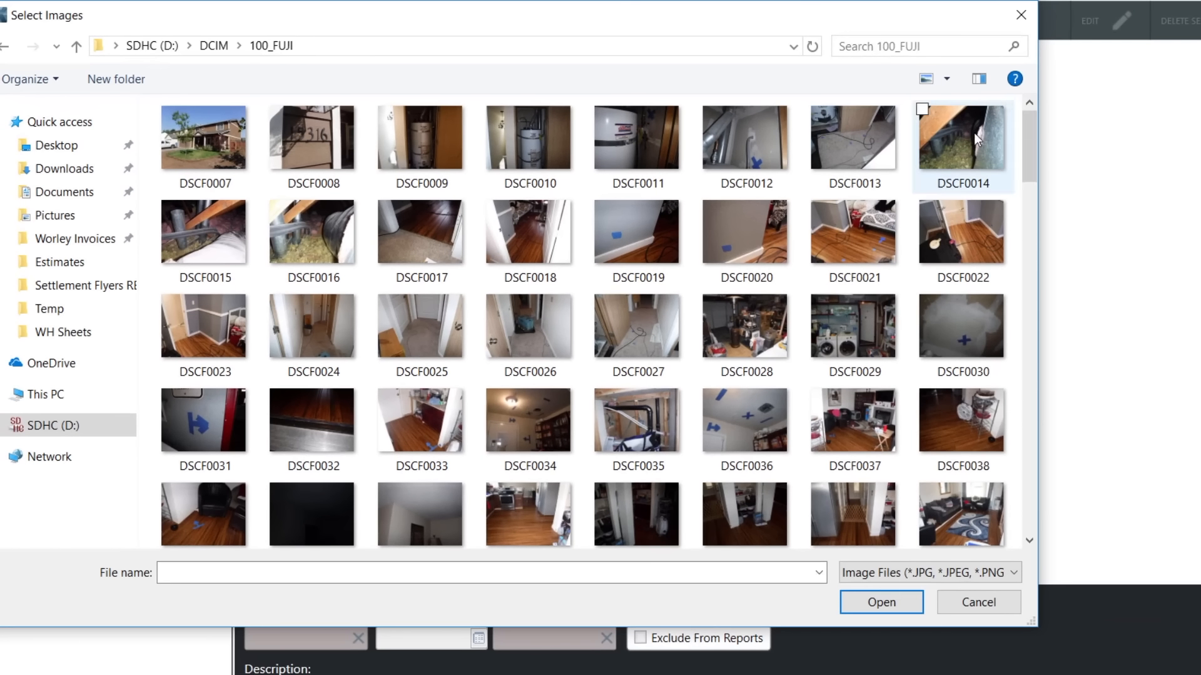
Load images DSCF0226 through DSCF0230 into the Unassigned folder.
{"action": "left_click_drag", "start_coordinate": [1033, 137], "coordinate": [1030, 504]}
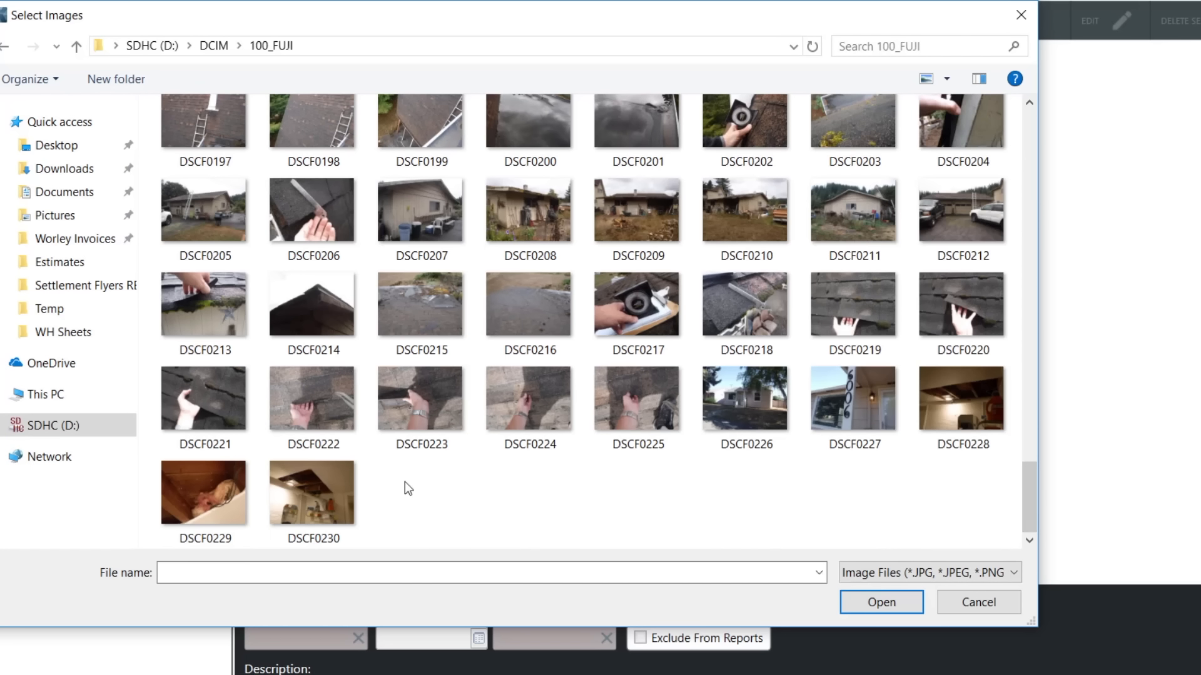
{"action": "left_click", "coordinate": [321, 494]}
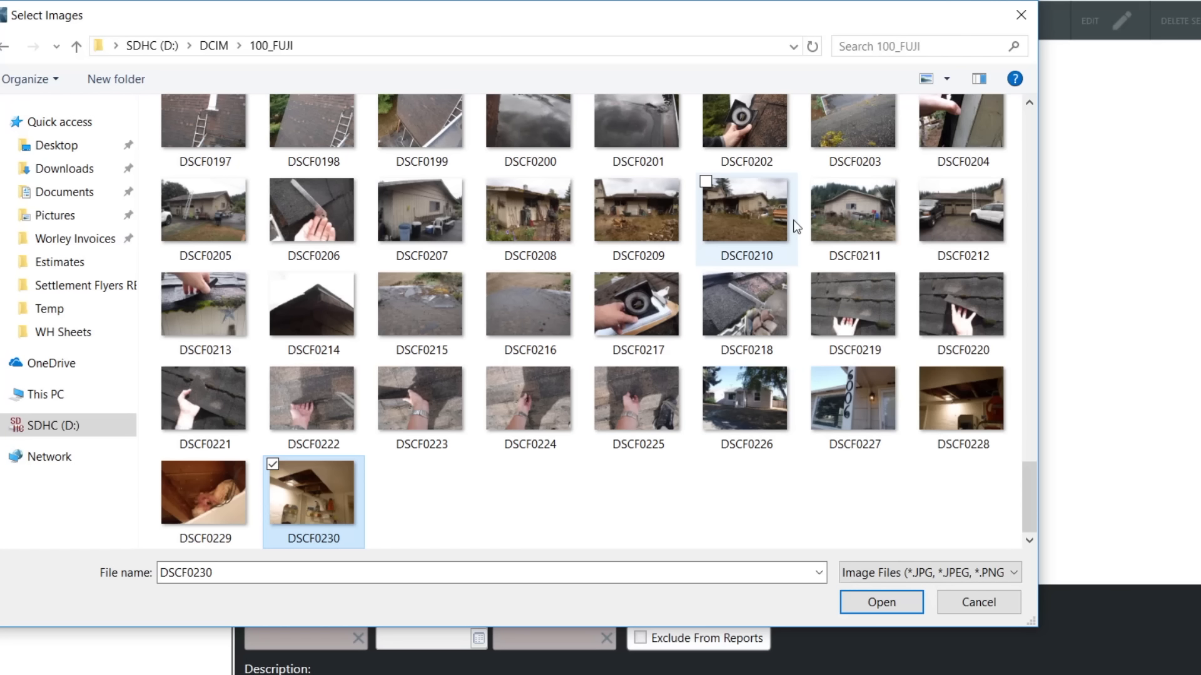
{"action": "left_click", "coordinate": [744, 385], "text": "shift"}
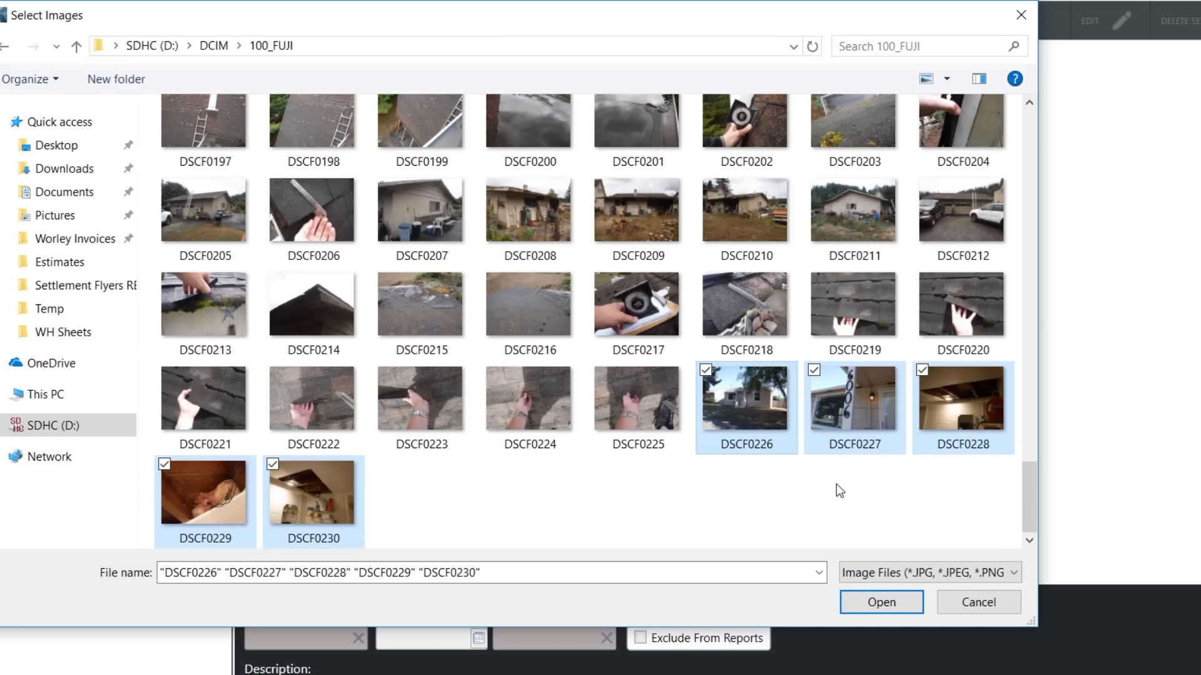
{"action": "left_click", "coordinate": [906, 601]}
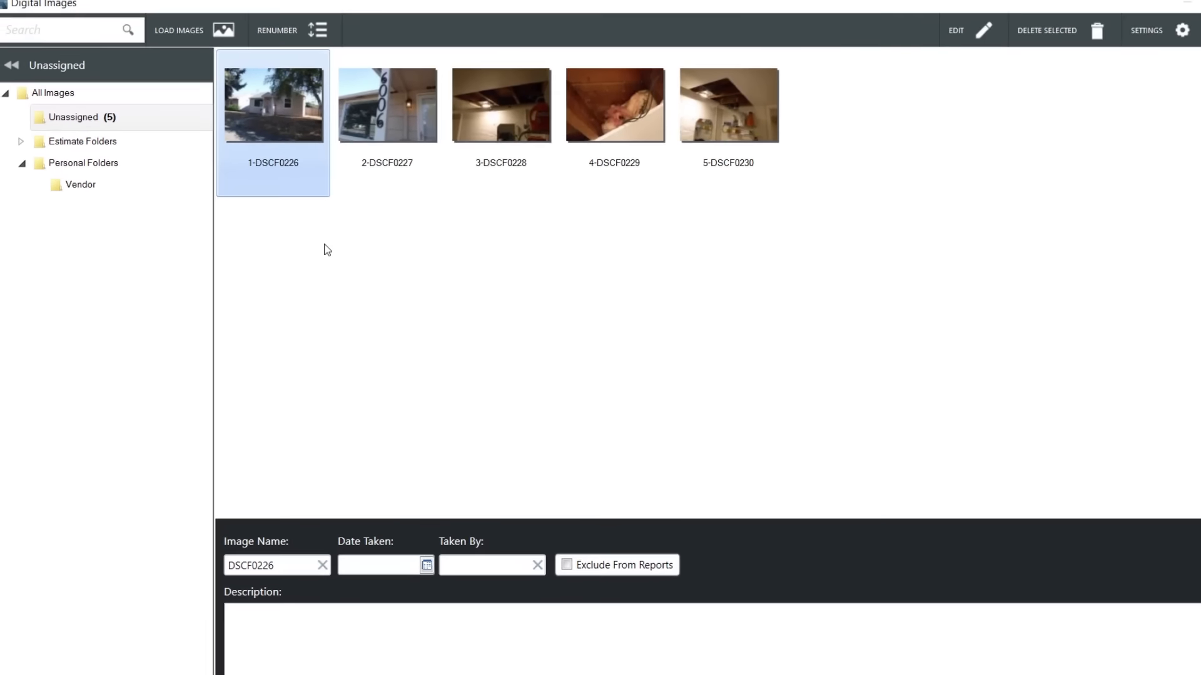
Name the two exterior house images, DSCF0226 and DSCF0227, Risk.
{"action": "left_click", "coordinate": [282, 121]}
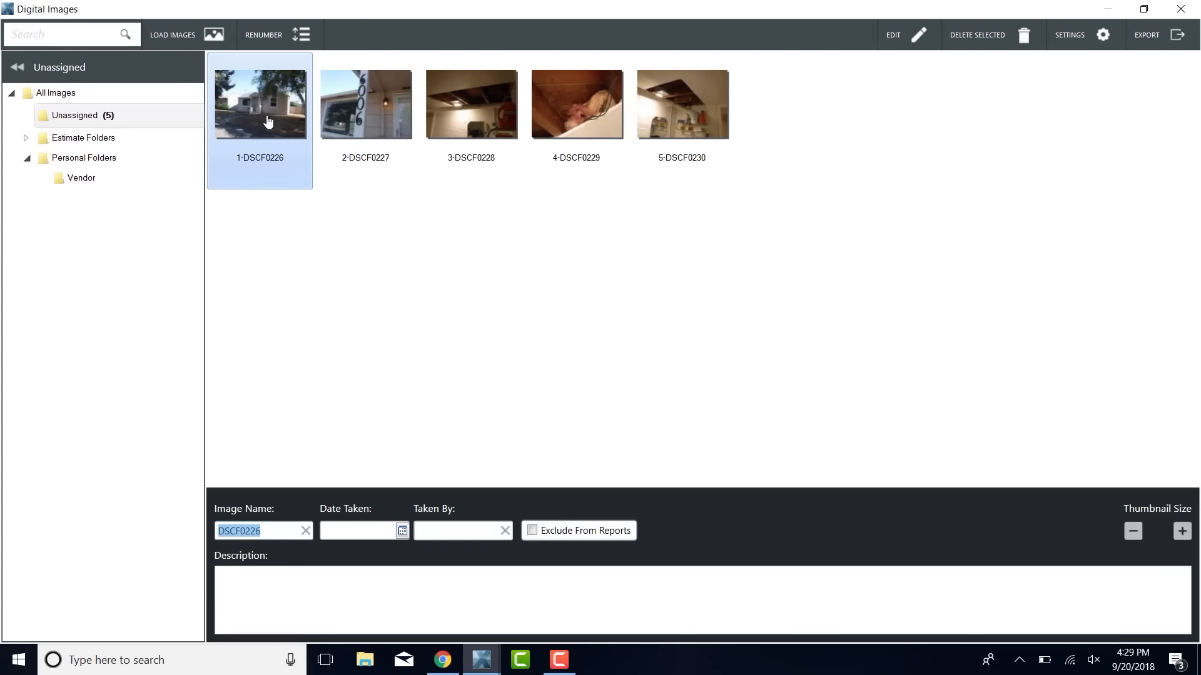
{"action": "left_click", "coordinate": [373, 123], "text": "ctrl"}
{"action": "left_click", "coordinate": [174, 416]}
{"action": "type", "text": "Risk"}
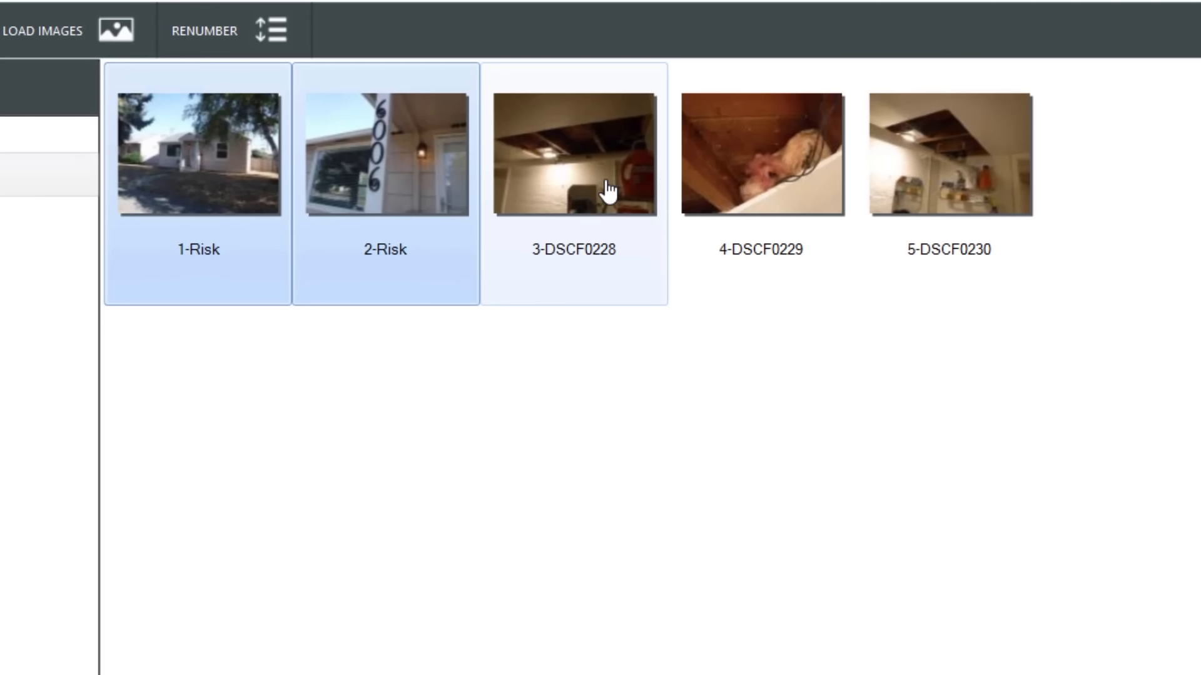
Name the three remaining images, DSCF0228 through DSCF0230, Basement.
{"action": "left_click", "coordinate": [605, 192]}
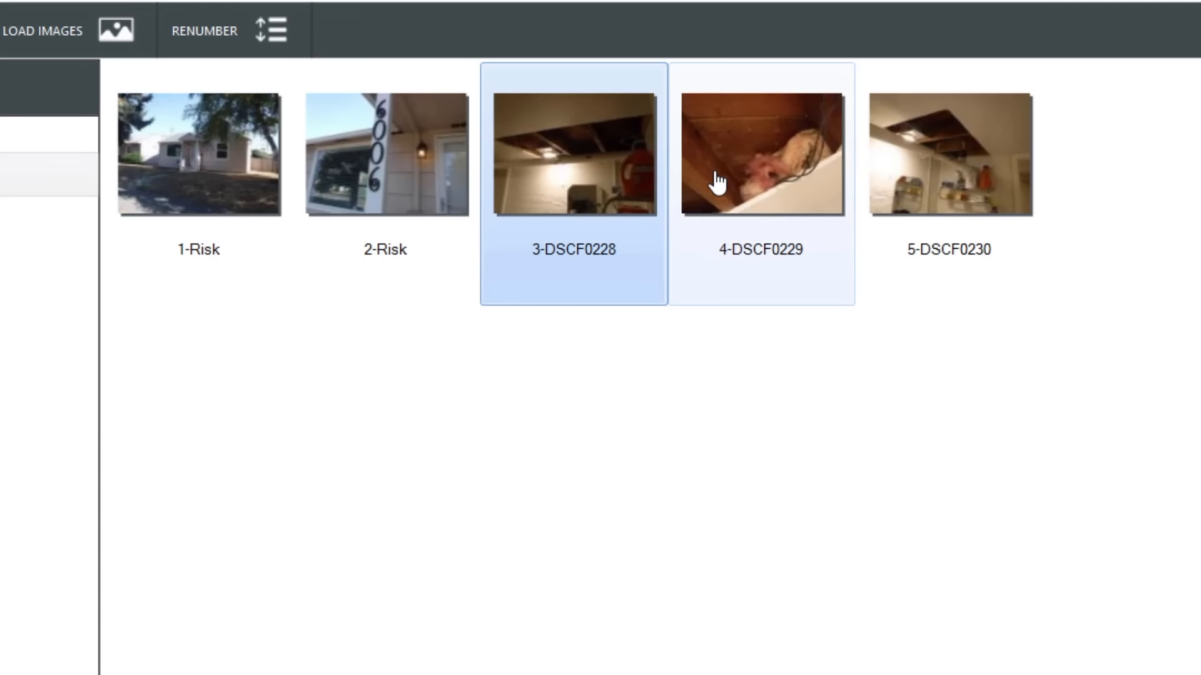
{"action": "left_click", "coordinate": [718, 182], "text": "ctrl"}
{"action": "left_click", "coordinate": [946, 173], "text": "ctrl"}
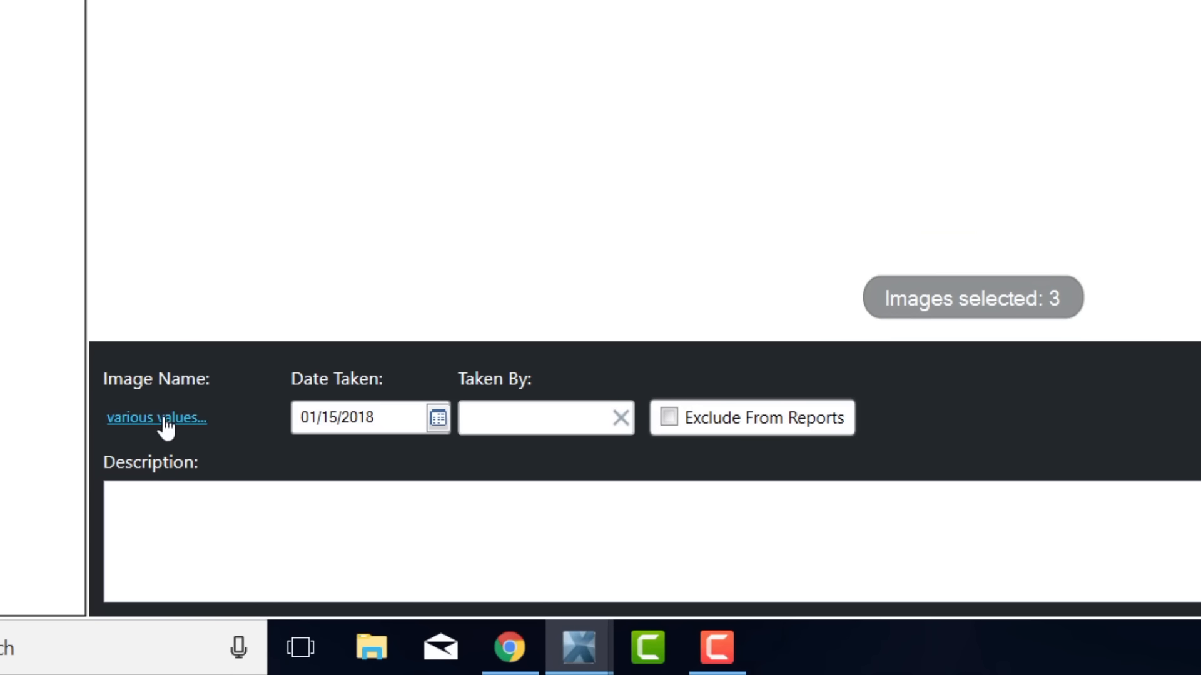
{"action": "left_click", "coordinate": [166, 419]}
{"action": "type", "text": "Basement"}
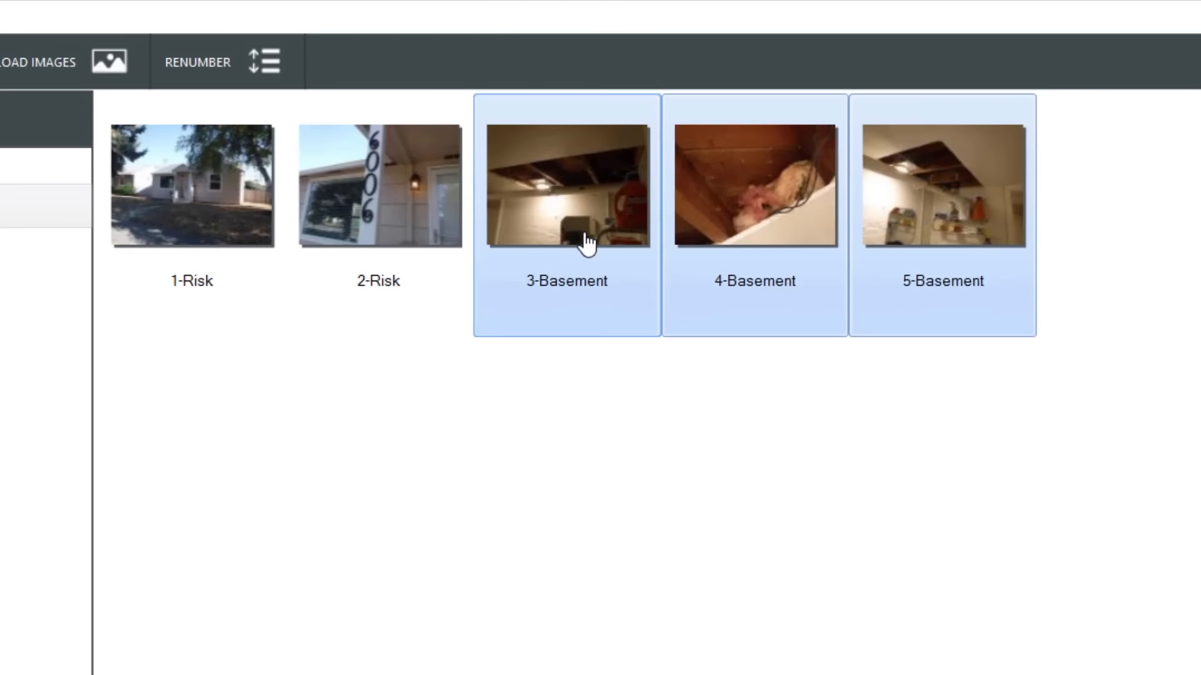
Open the first Basement image in the editor and enter a water damage description for it.
{"action": "double_click", "coordinate": [584, 244]}
{"action": "left_click", "coordinate": [312, 592]}
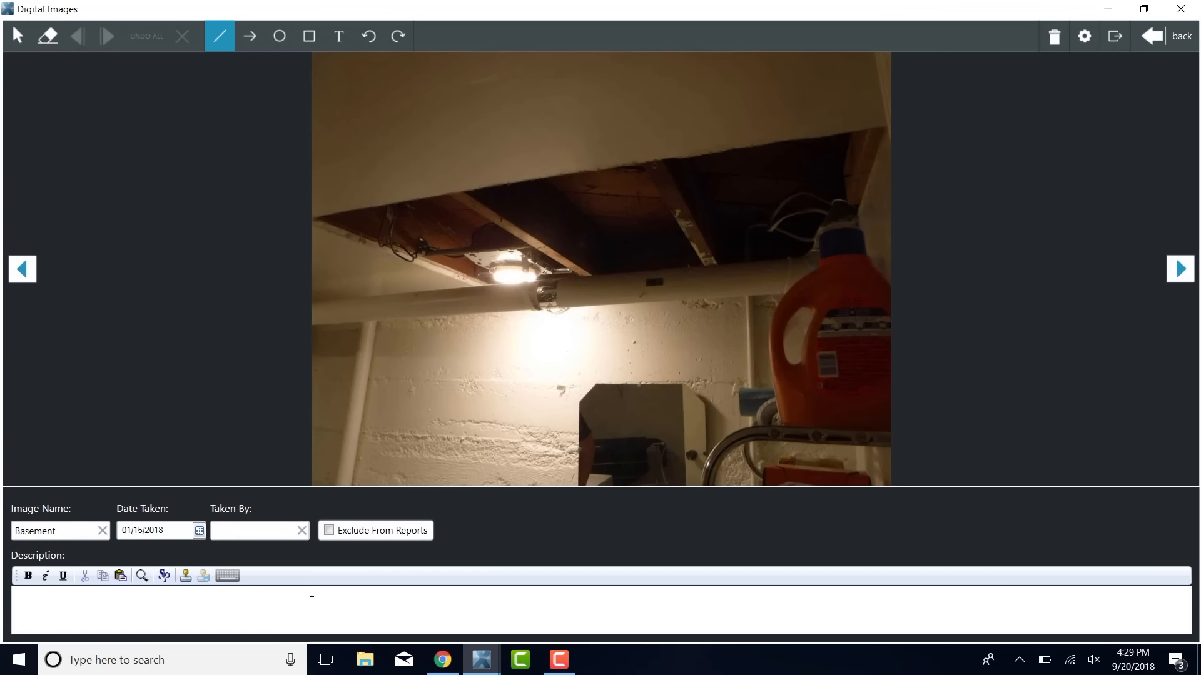
{"action": "type", "text": "Waeter damage to ceiling"}
Describe the second Basement image as "Insulation in ceiling, no damage to framing" and the third as "Overview", closing Digital Images.
{"action": "key", "text": "alt+n"}
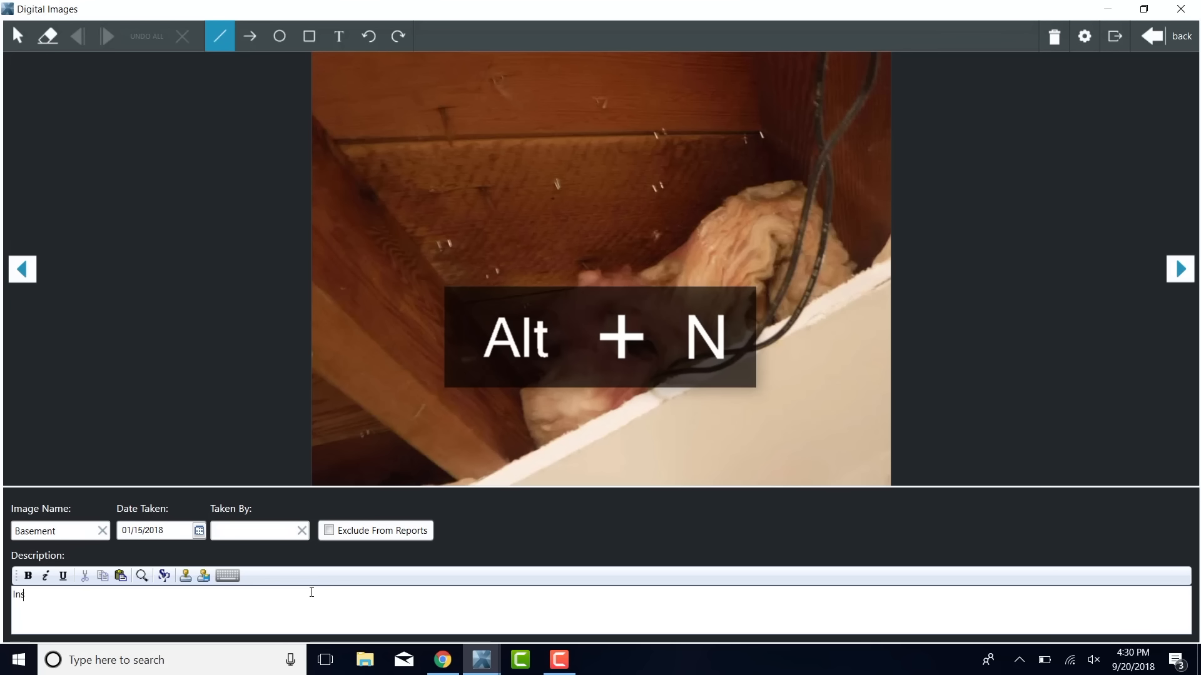
{"action": "type", "text": "Insulation in ceiling, no damage to framing"}
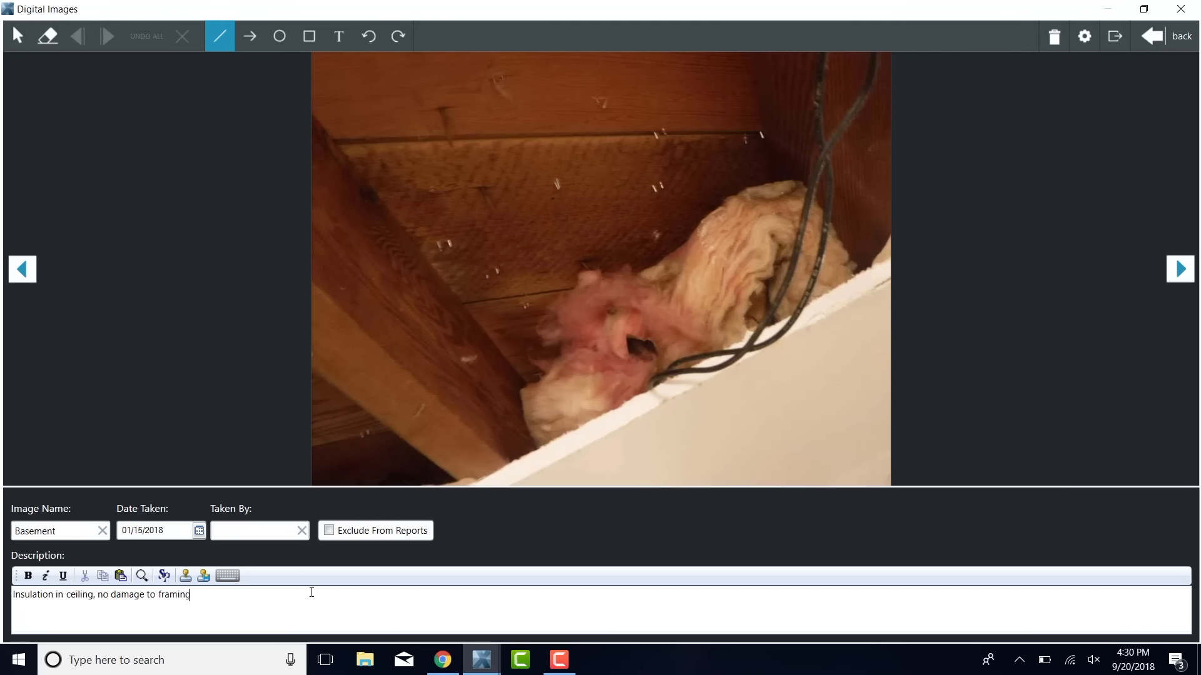
{"action": "key", "text": "alt+n"}
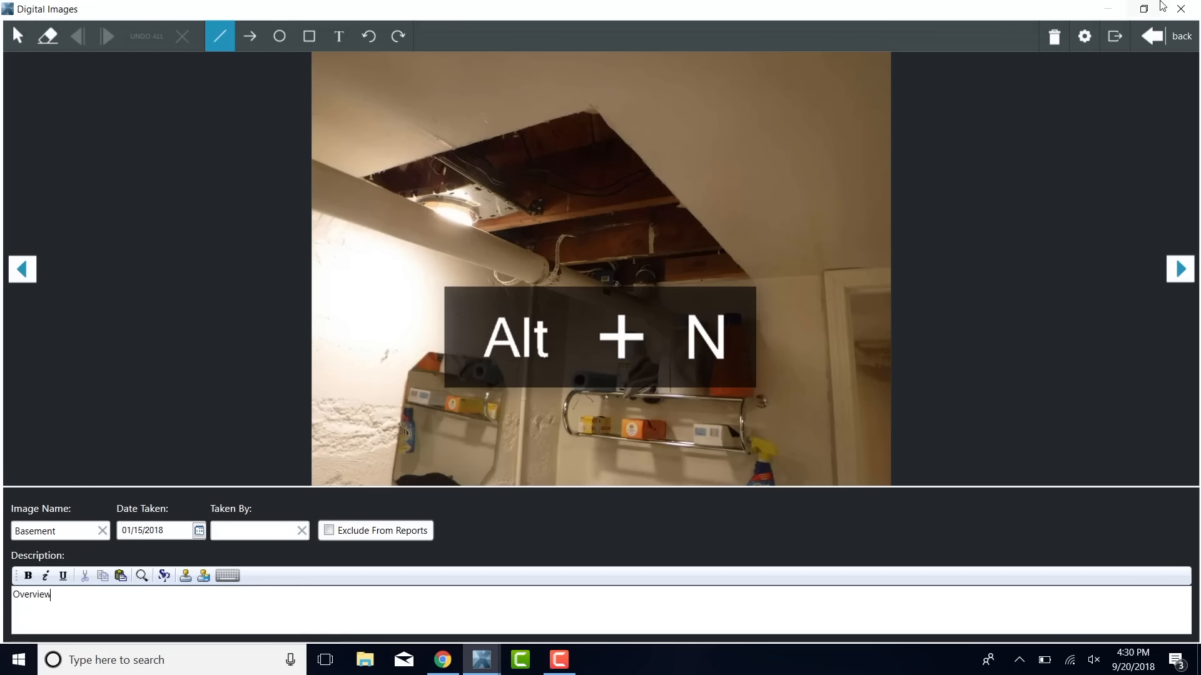
{"action": "left_click", "coordinate": [1180, 9]}
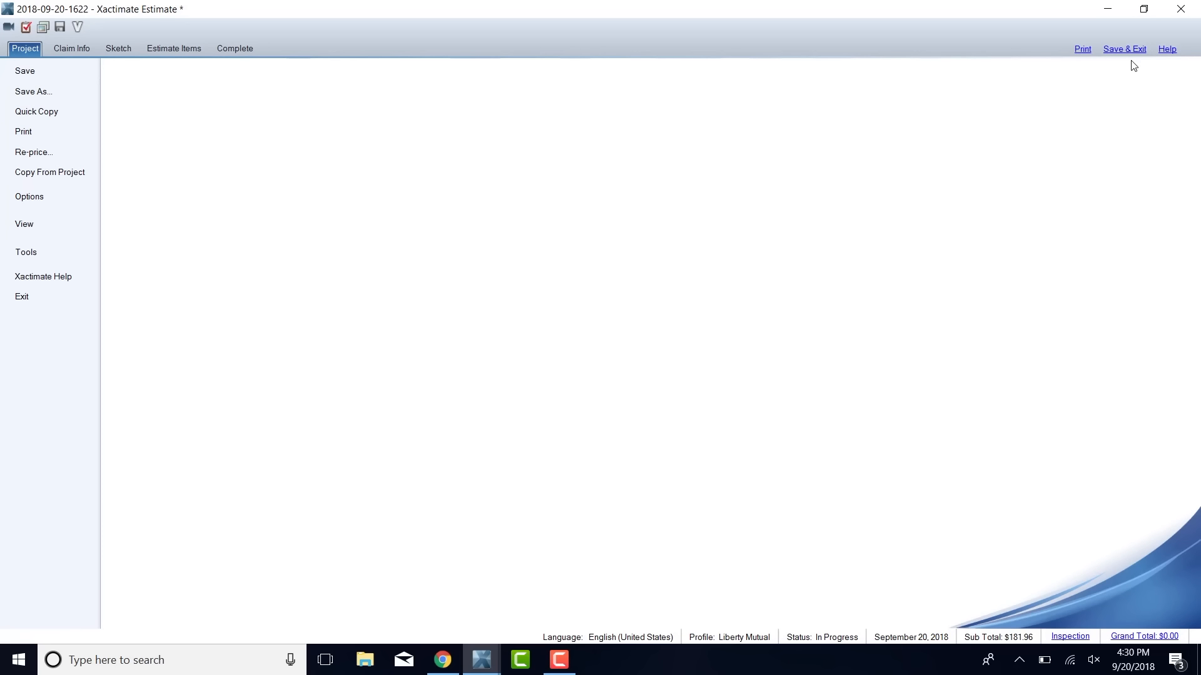
Exclude Images from the print selection of the Final Draft estimate report and close the report options.
{"action": "left_click", "coordinate": [1083, 51]}
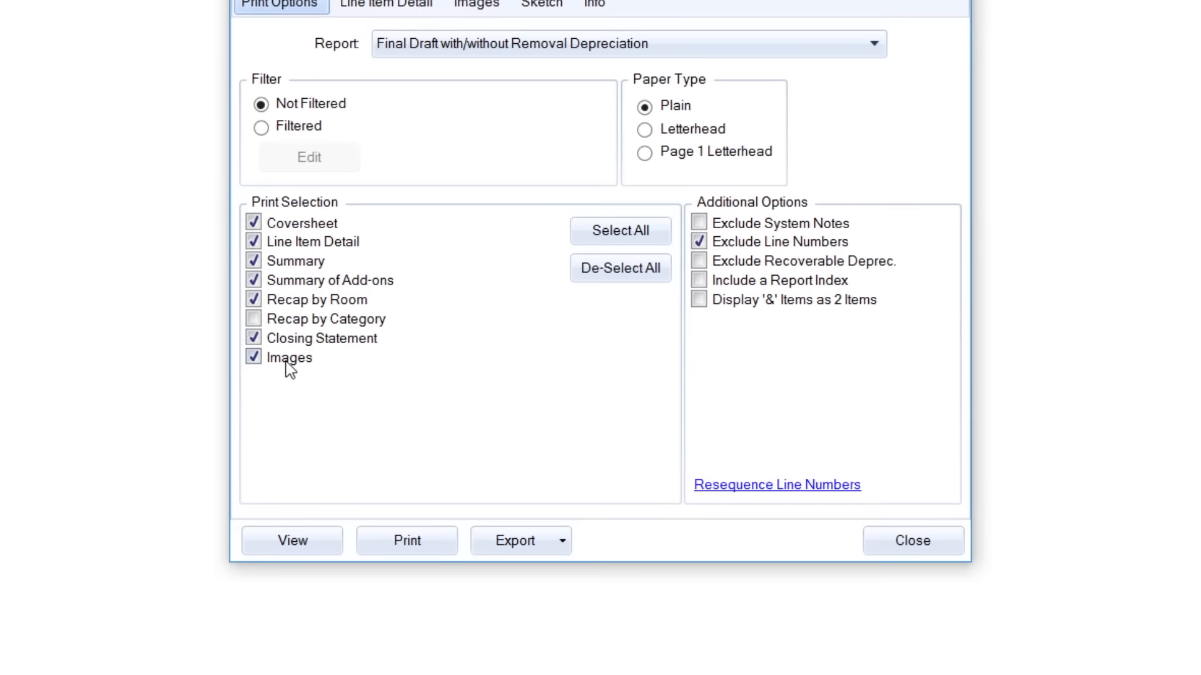
{"action": "left_click", "coordinate": [267, 354]}
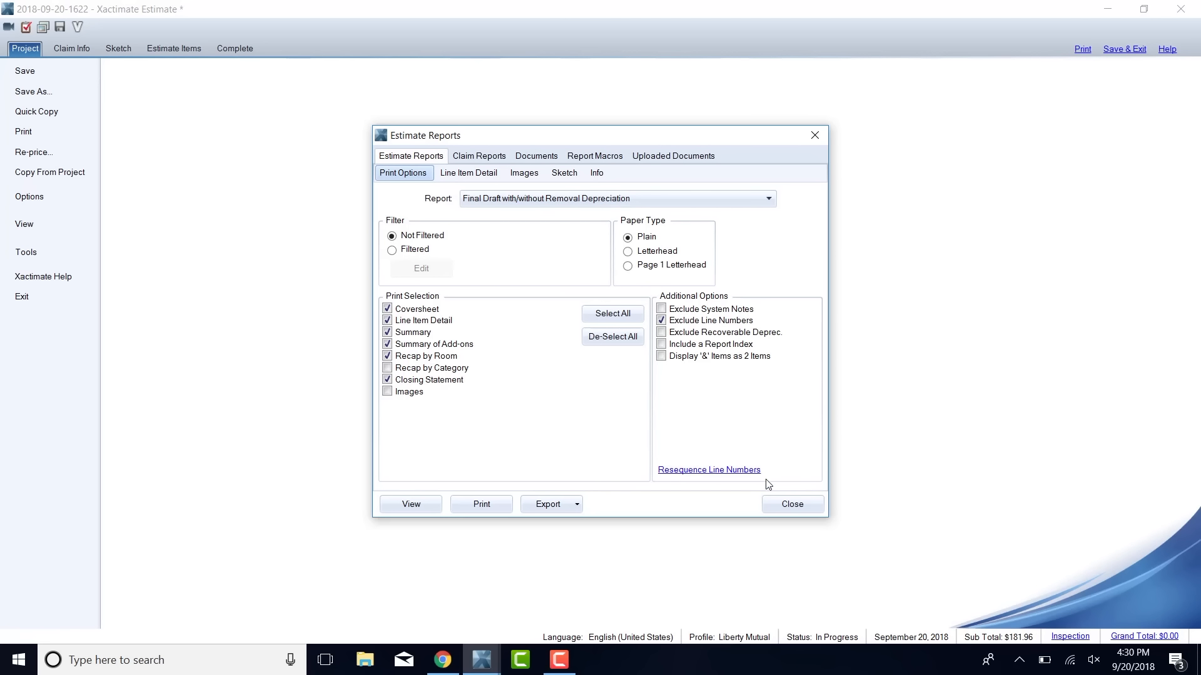
{"action": "left_click", "coordinate": [772, 504]}
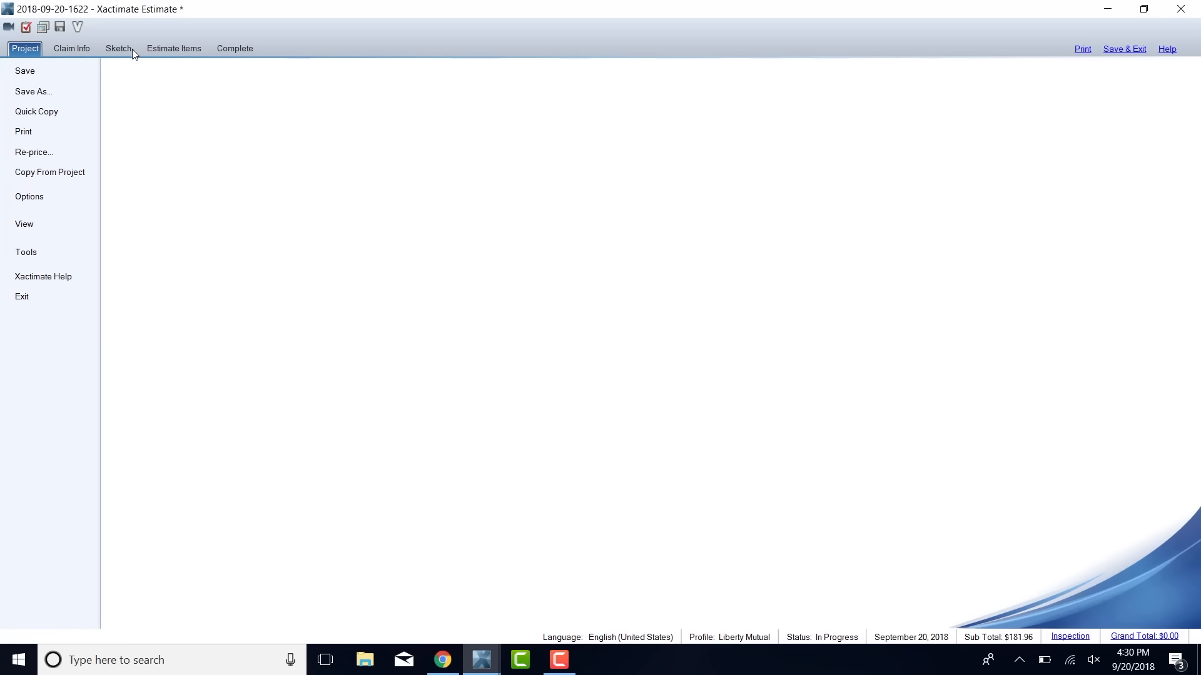
Return to the estimate items and select the Roof group under Exterior for a new entry.
{"action": "left_click", "coordinate": [172, 52]}
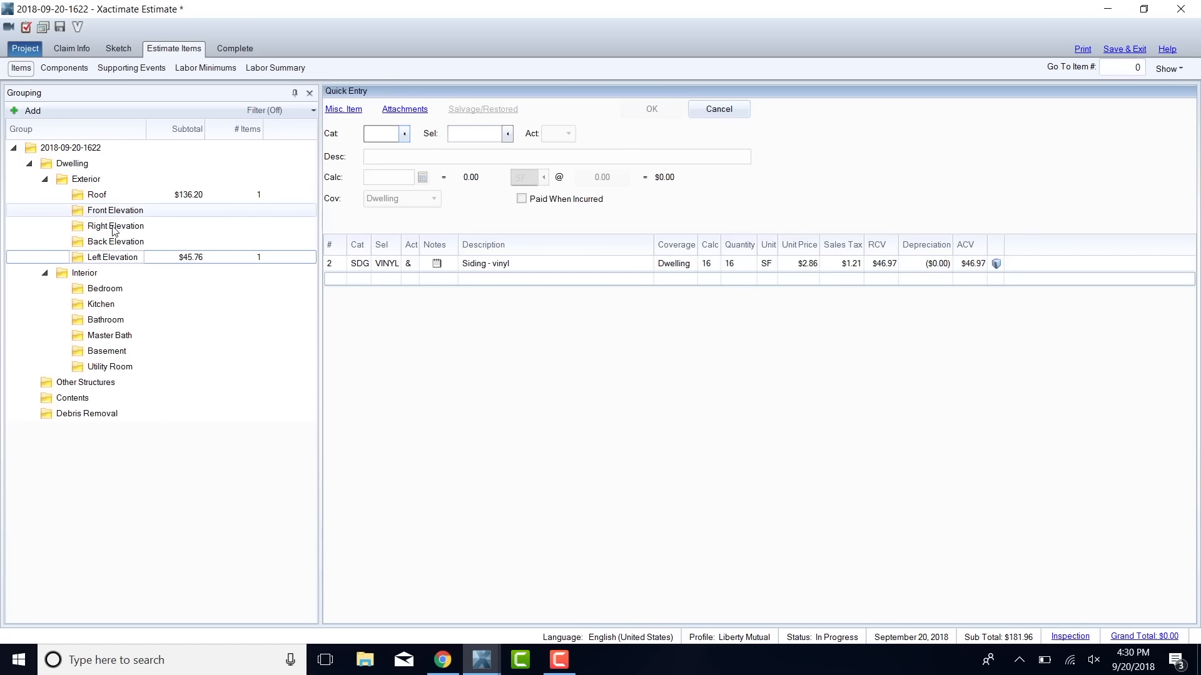
{"action": "left_click", "coordinate": [165, 216]}
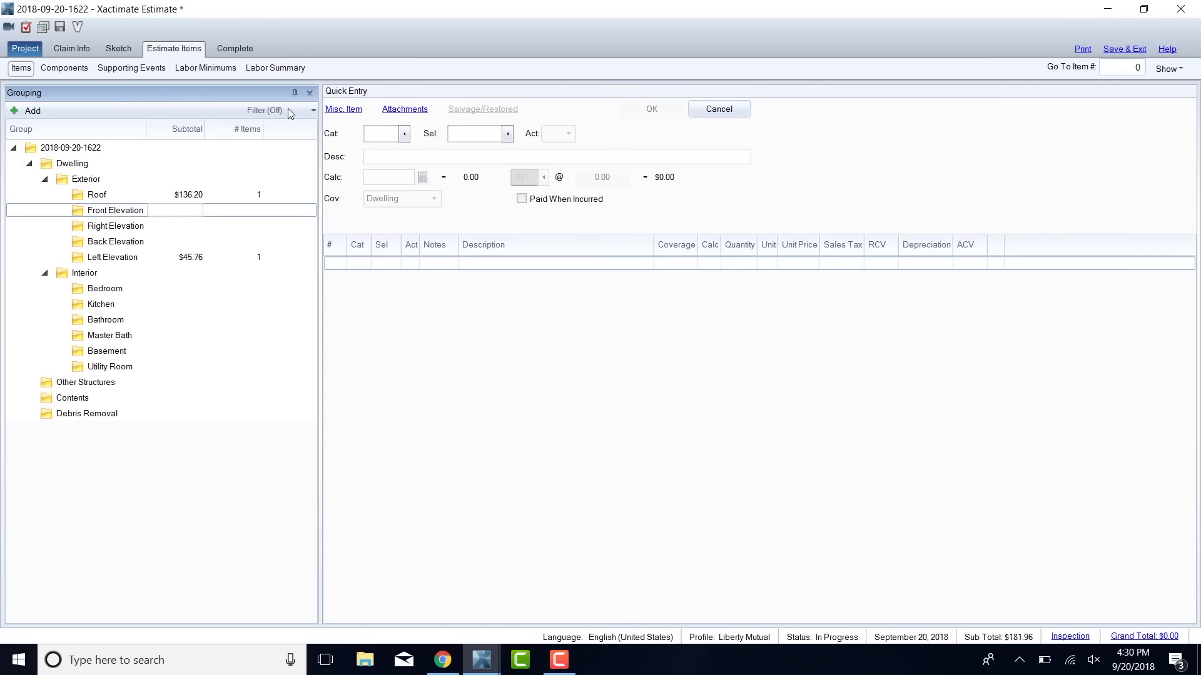
{"action": "left_click", "coordinate": [196, 197]}
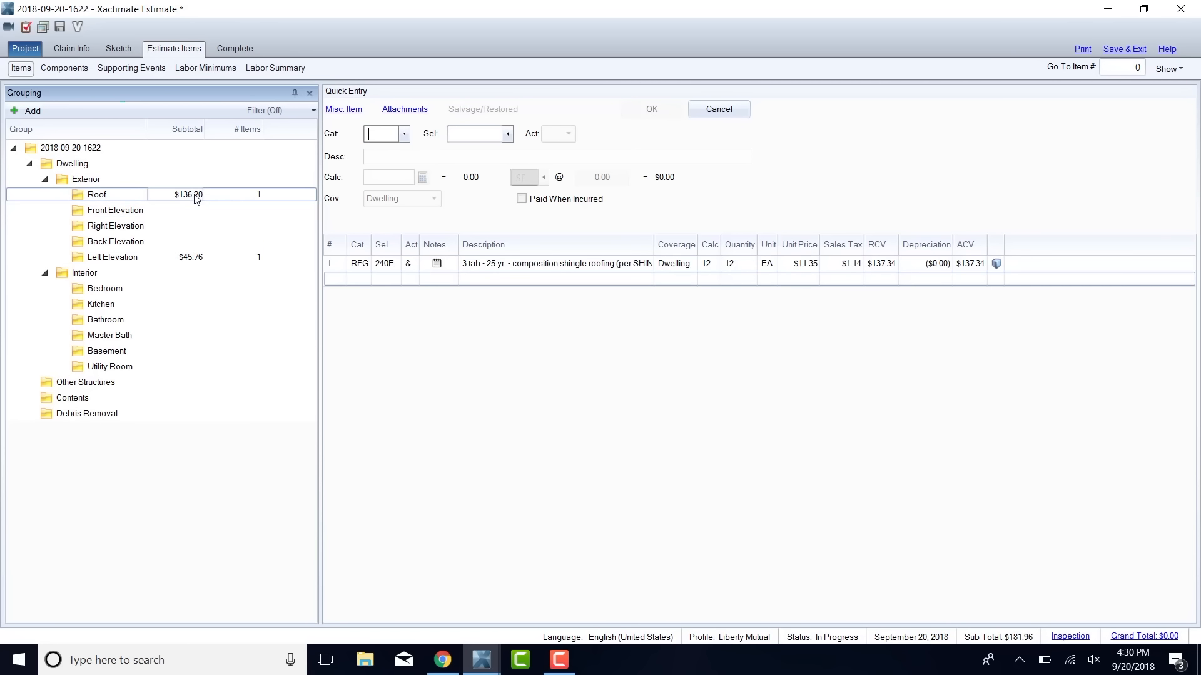
{"action": "left_click", "coordinate": [377, 137]}
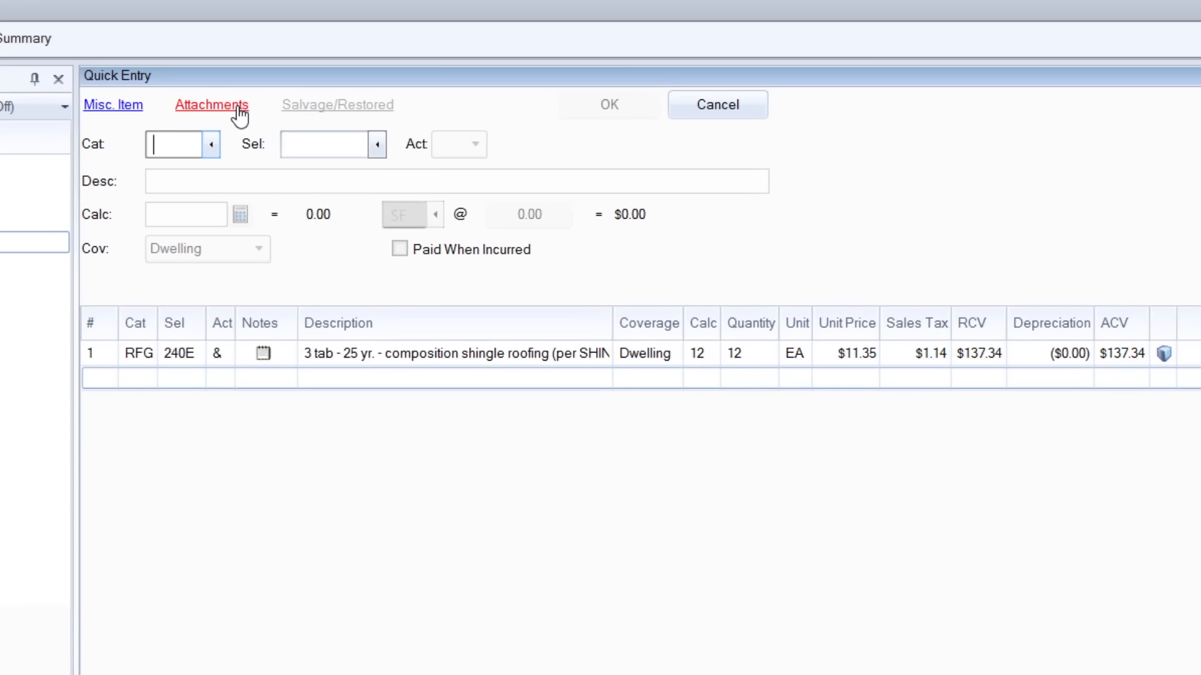
Add the note "The following line items are to repair the roof." to the Roof group and move it above the shingle line item.
{"action": "left_click", "coordinate": [238, 109]}
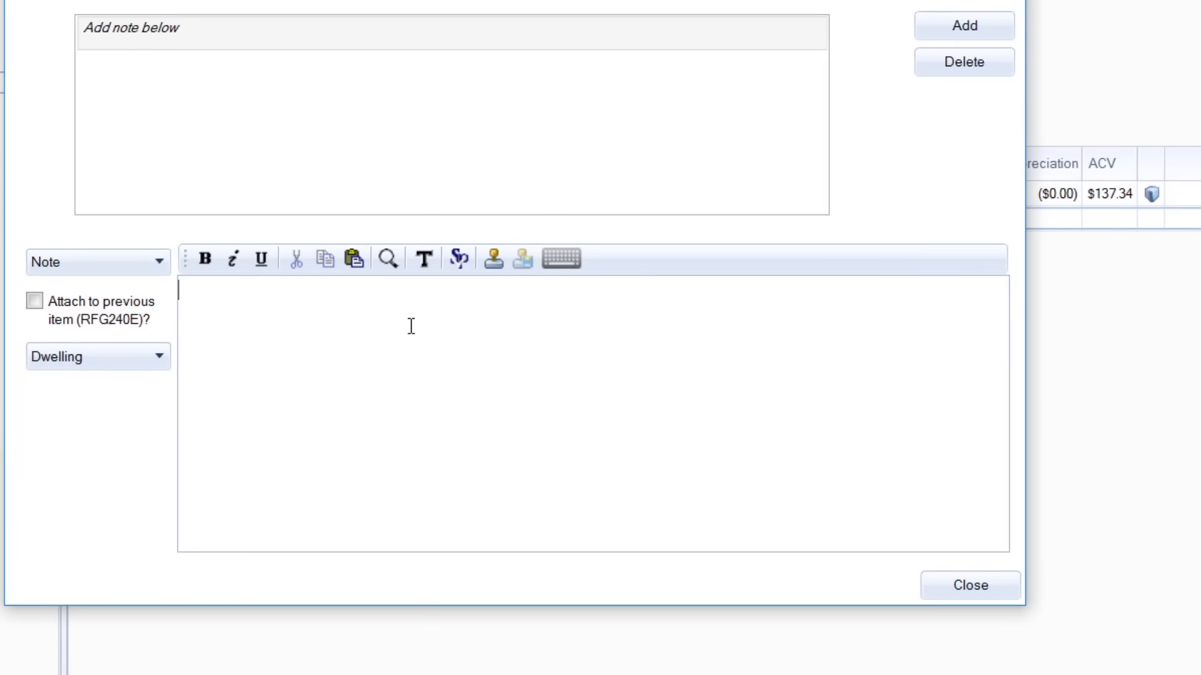
{"action": "type", "text": "Re"}
{"action": "key", "text": "BackSpace"}
{"action": "key", "text": "BackSpace"}
{"action": "type", "text": "The f"}
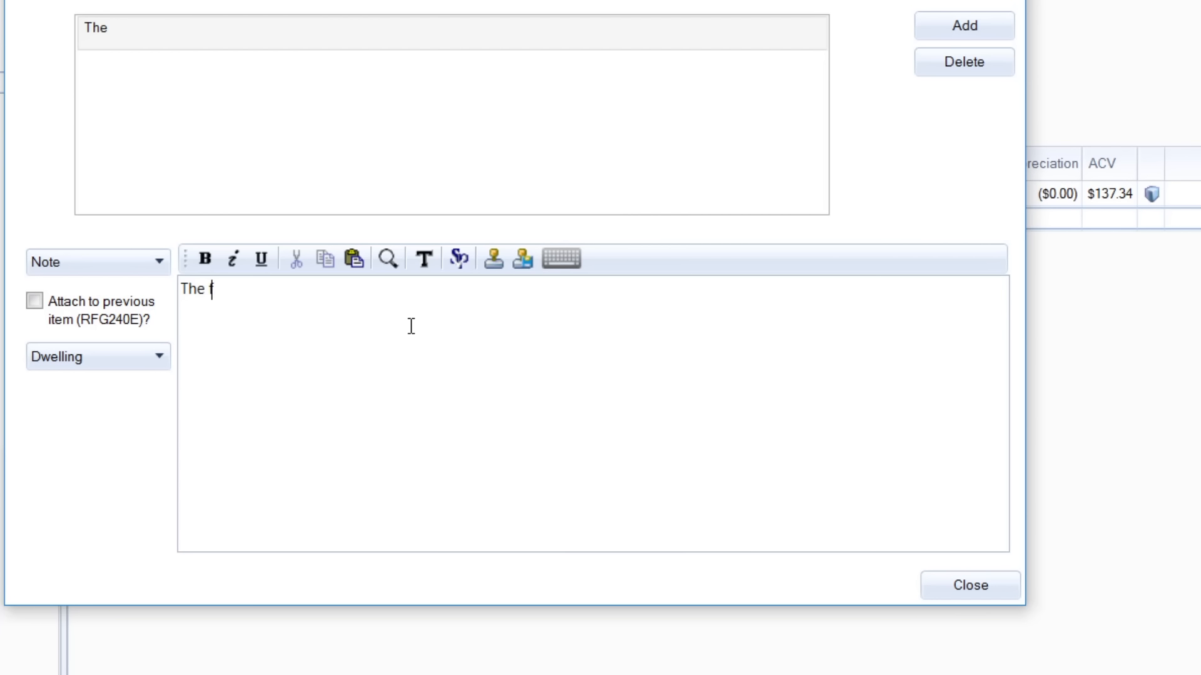
{"action": "type", "text": "ollowing "}
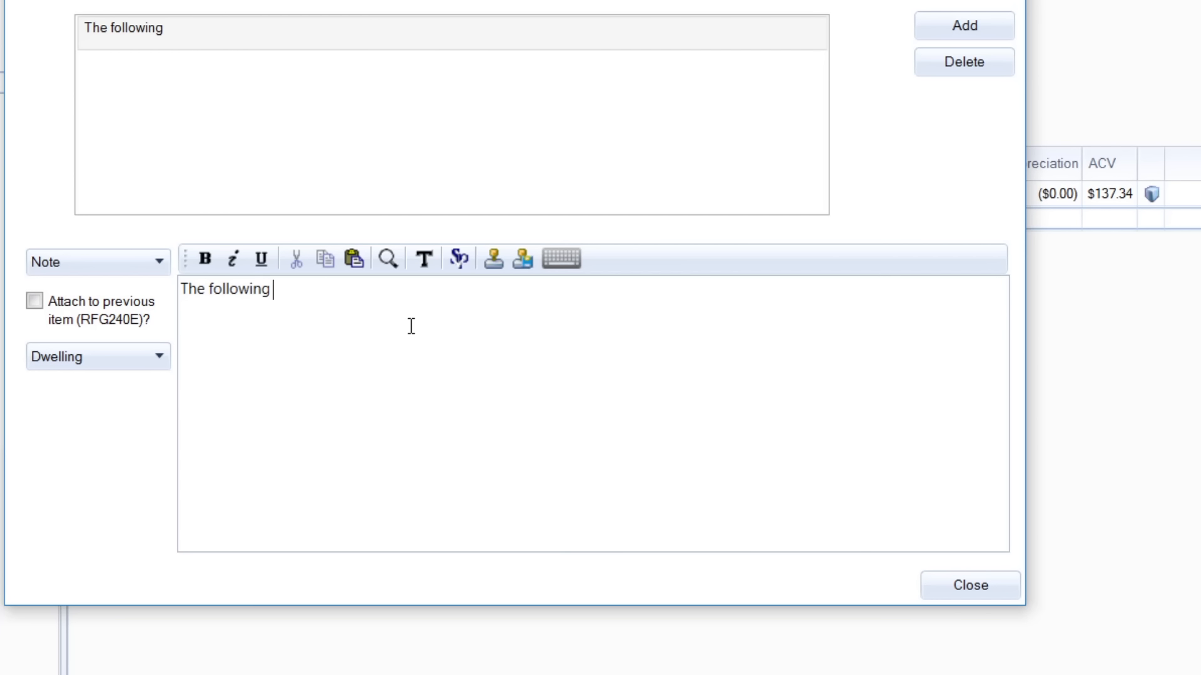
{"action": "type", "text": "line ite"}
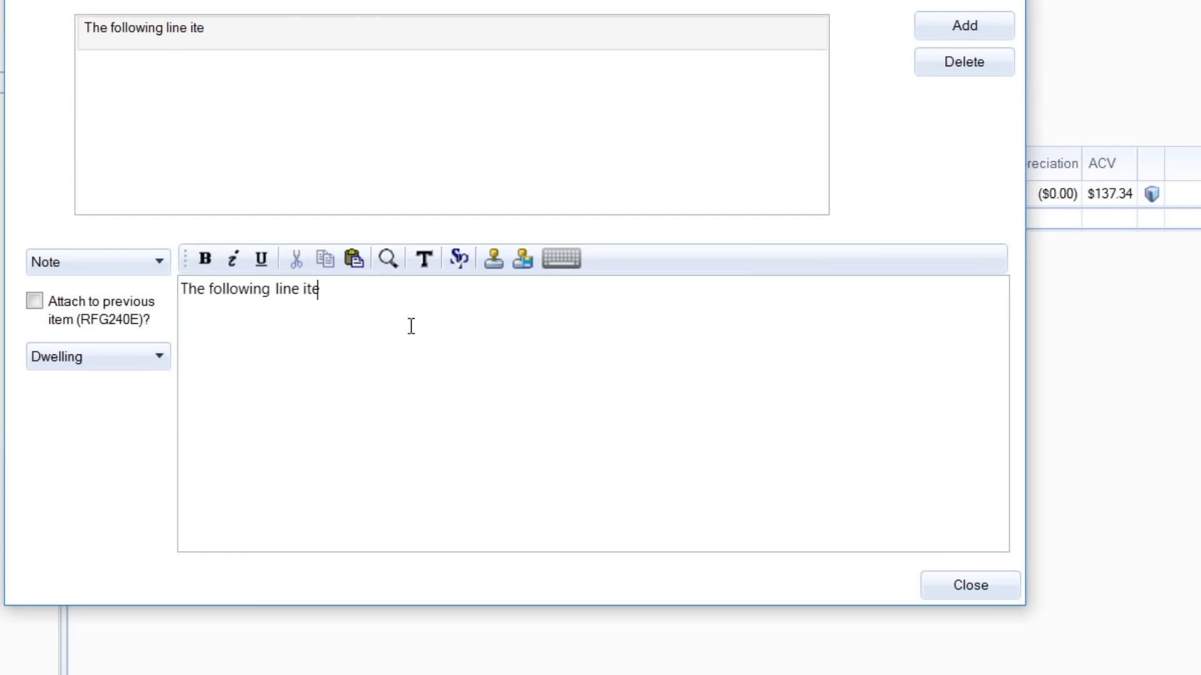
{"action": "type", "text": "ms are to"}
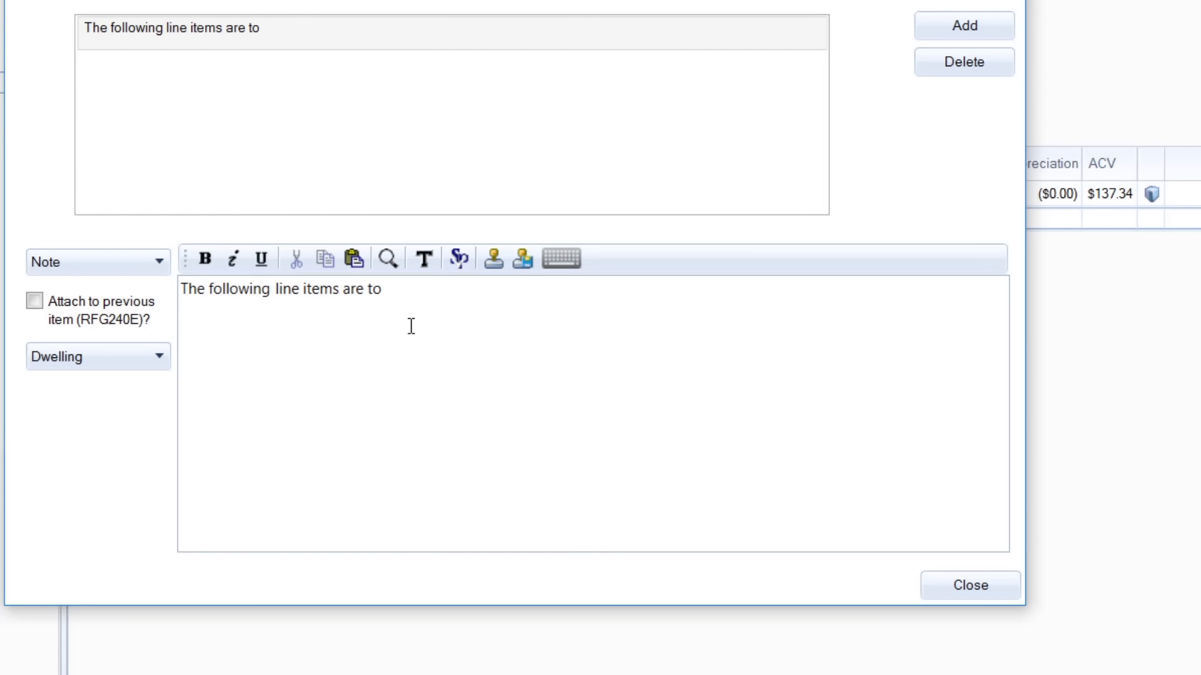
{"action": "type", "text": " repair the roof"}
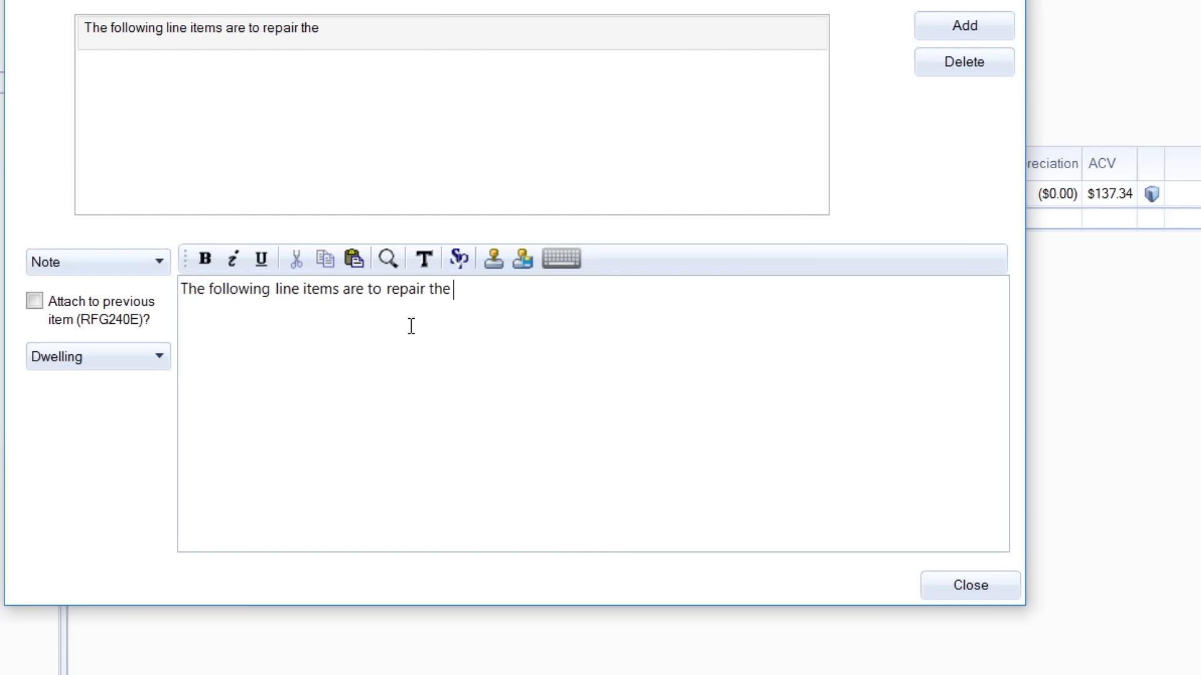
{"action": "type", "text": "."}
{"action": "left_click", "coordinate": [941, 584]}
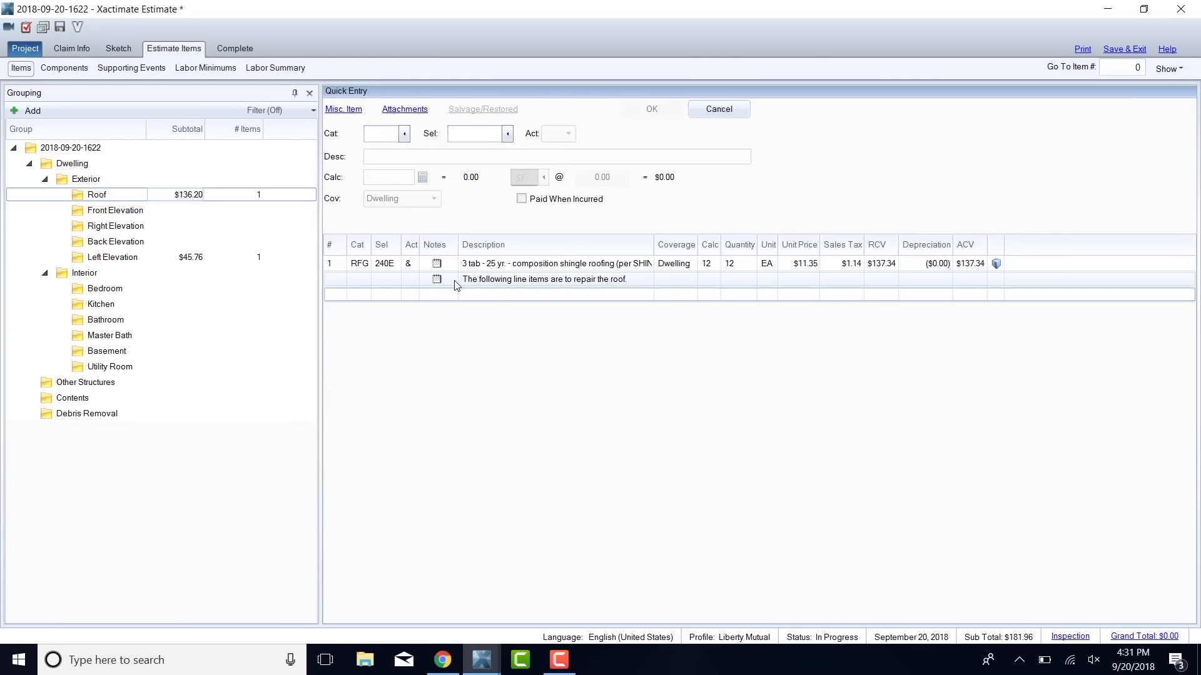
{"action": "left_click_drag", "start_coordinate": [458, 285], "coordinate": [441, 264]}
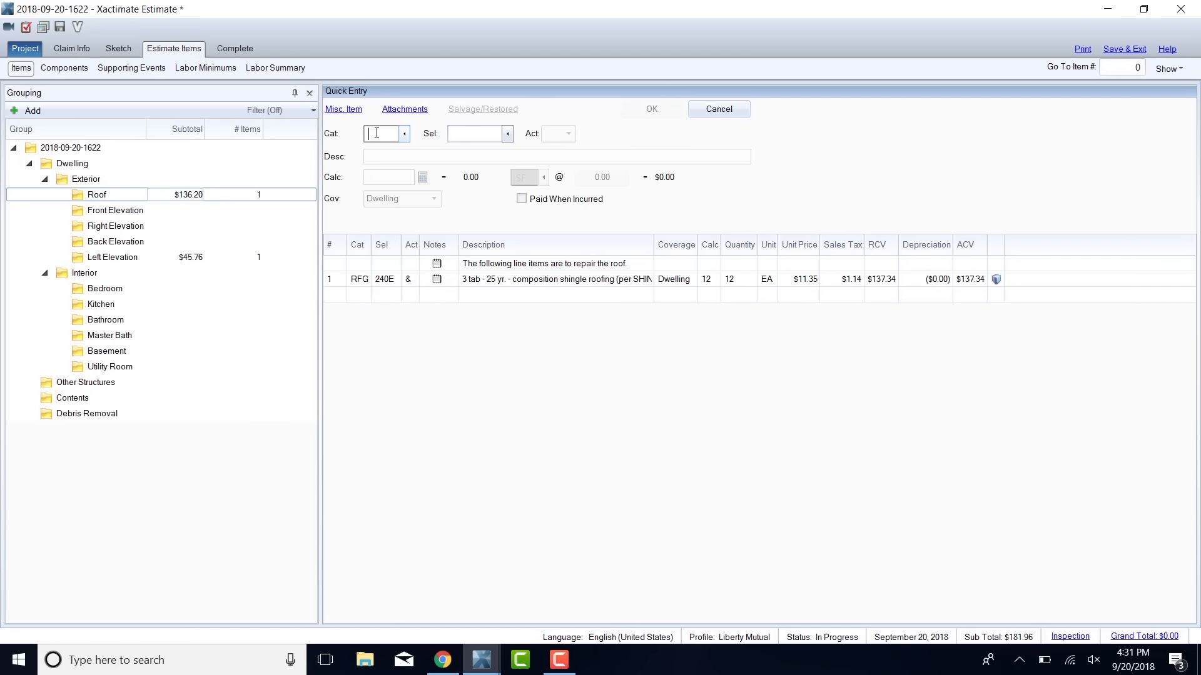
Add a ridge cap - composition shingles line item (RFG RIDGC) to the Roof group with a quantity of 12 LF.
{"action": "type", "text": "RFG"}
{"action": "key", "text": "Tab"}
{"action": "type", "text": "RIDG"}
{"action": "key", "text": "Tab"}
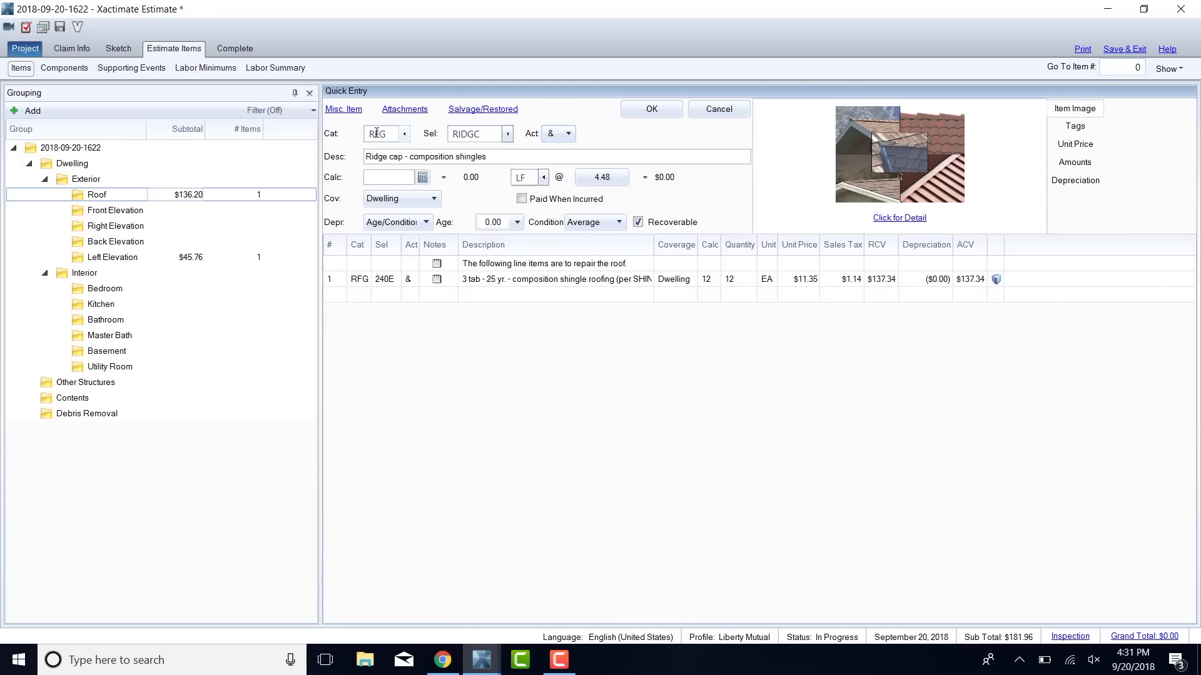
{"action": "type", "text": "12"}
{"action": "key", "text": "Return"}
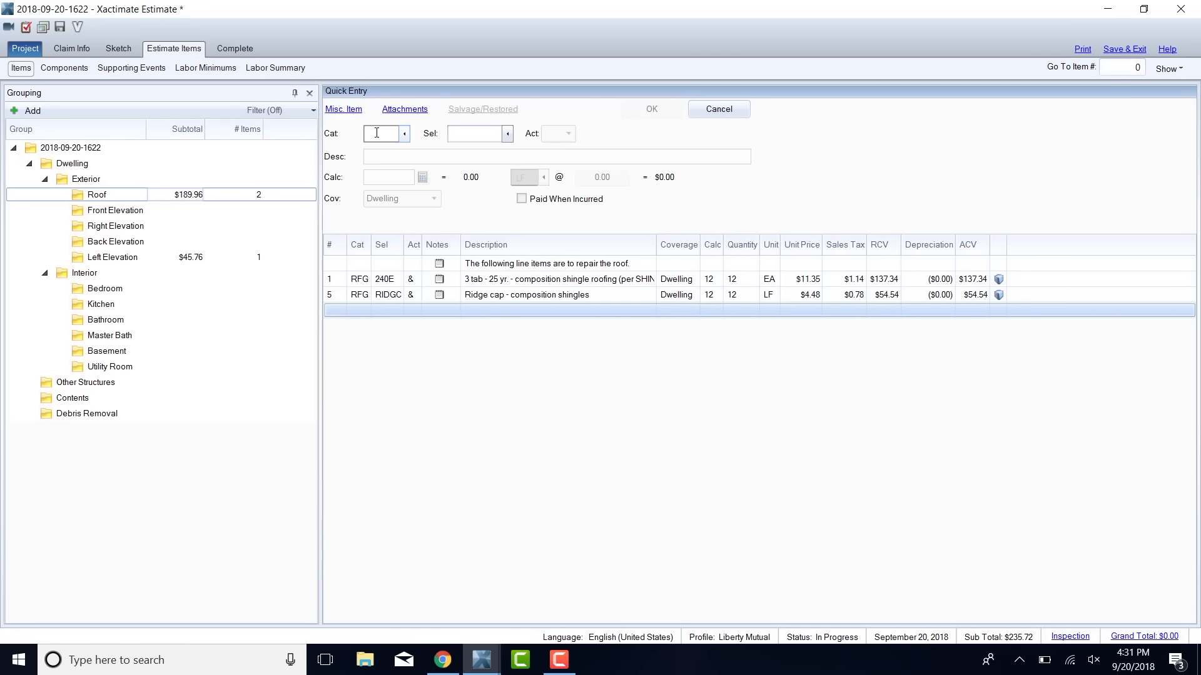
Add one metal turtle-type roof vent line item (RFG VENTT) to the Roof group.
{"action": "type", "text": "RFG"}
{"action": "key", "text": "Tab"}
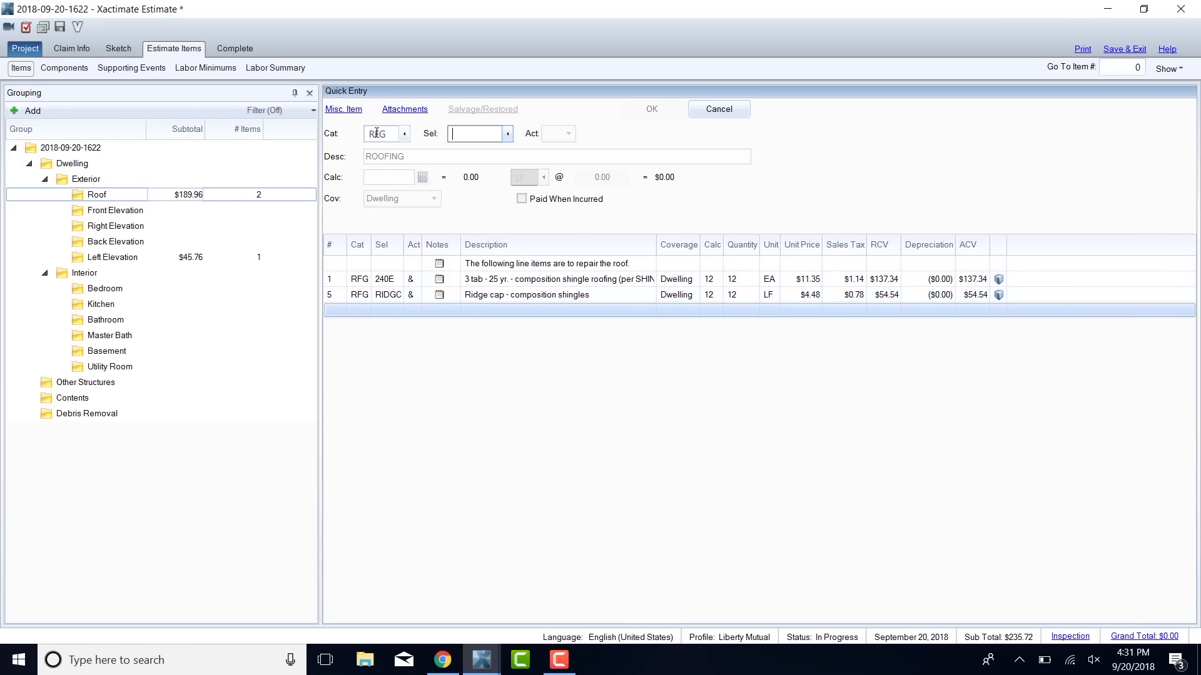
{"action": "type", "text": "VENTT"}
{"action": "key", "text": "Tab"}
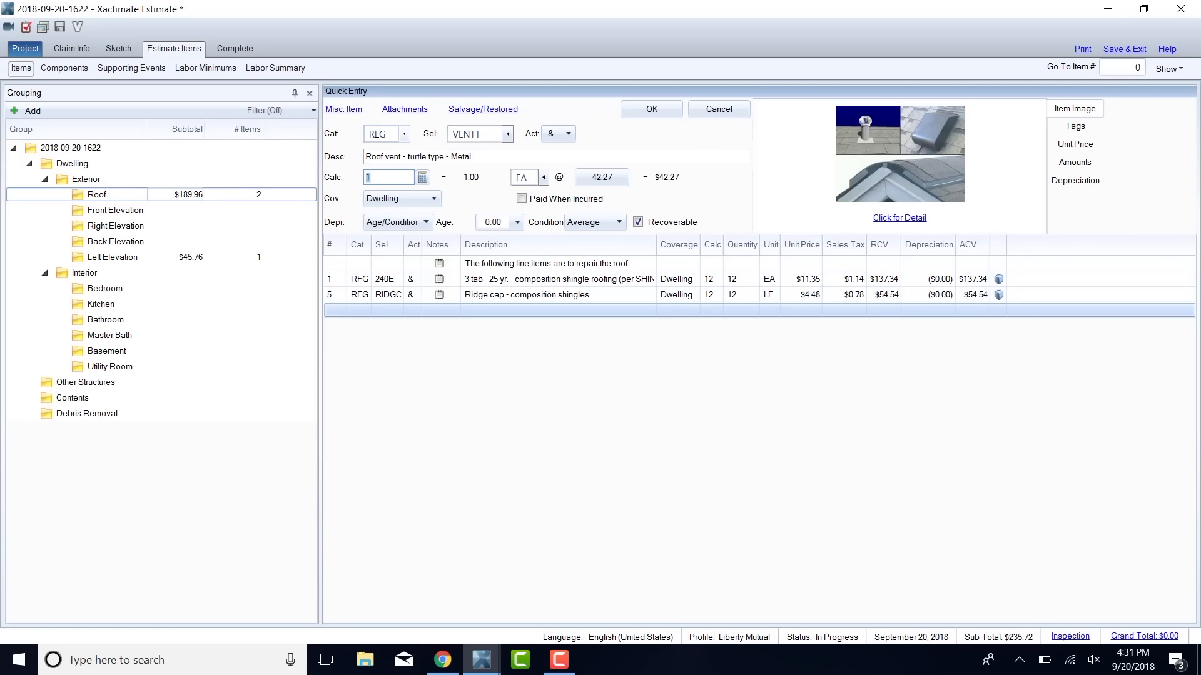
{"action": "key", "text": "Return"}
Add one turbine-type roof vent line item (RFG VENTB) to the Roof group.
{"action": "key", "text": "Tab"}
{"action": "type", "text": "VENTR"}
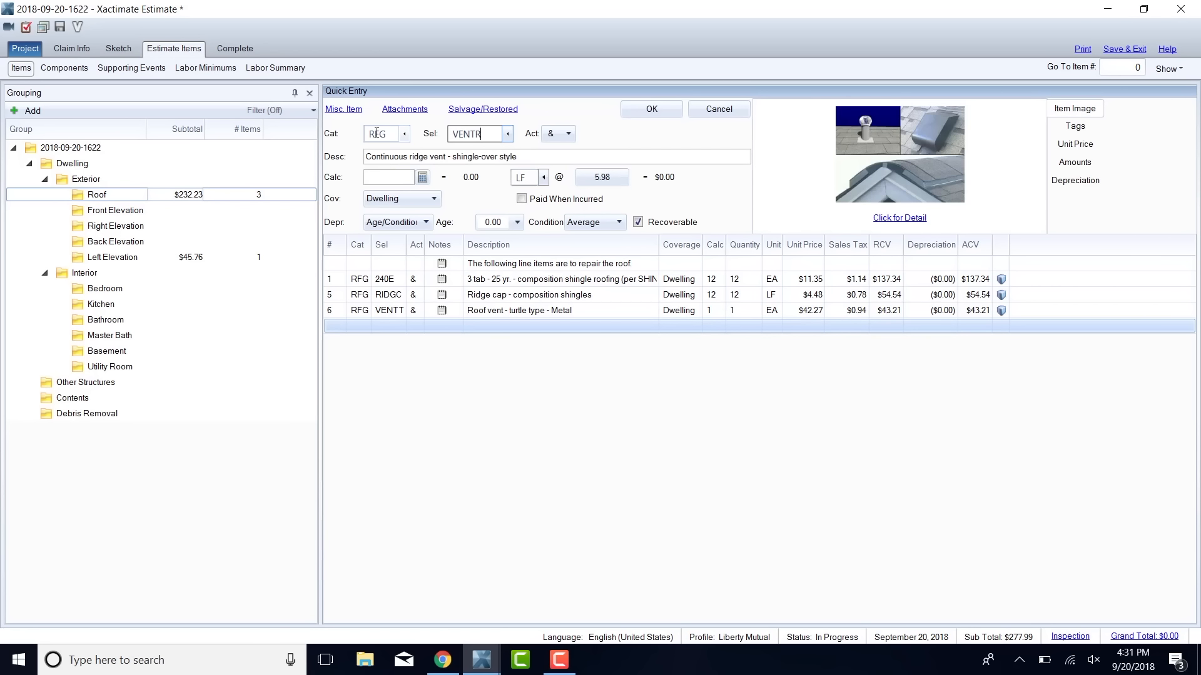
{"action": "key", "text": "BackSpace"}
{"action": "type", "text": "B"}
{"action": "key", "text": "Tab"}
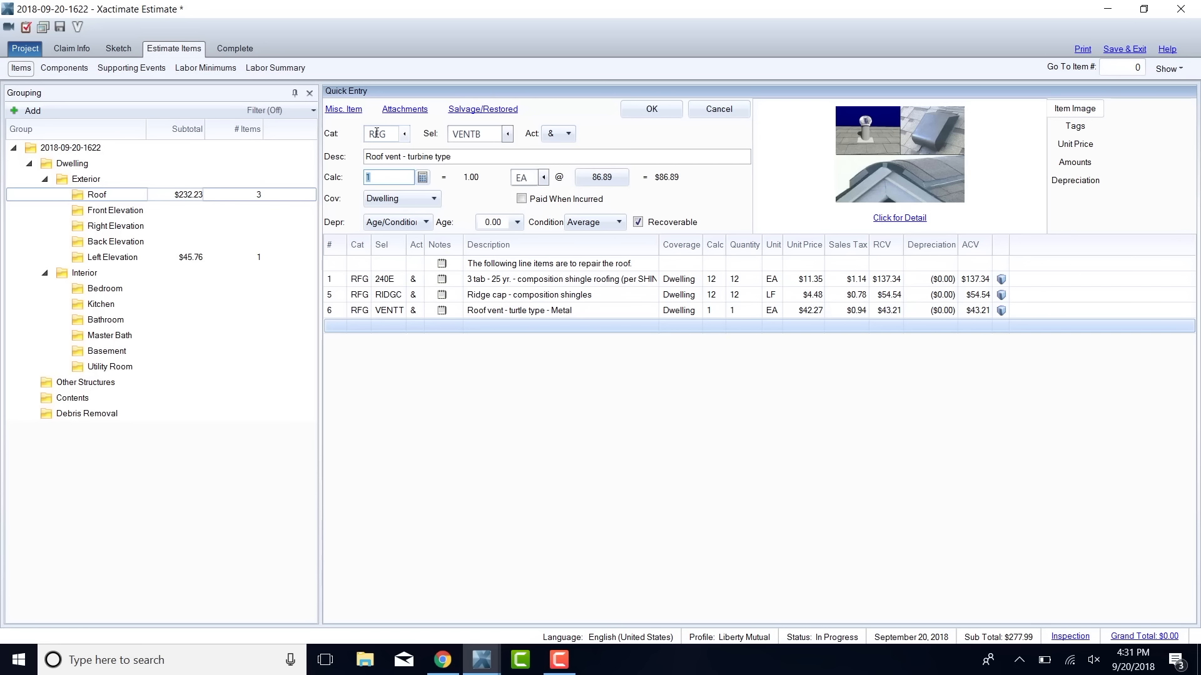
{"action": "key", "text": "Return"}
Add one pipe jack flashing line item (RFG FLPIPE) to the Roof group.
{"action": "key", "text": "Tab"}
{"action": "key", "text": "Tab"}
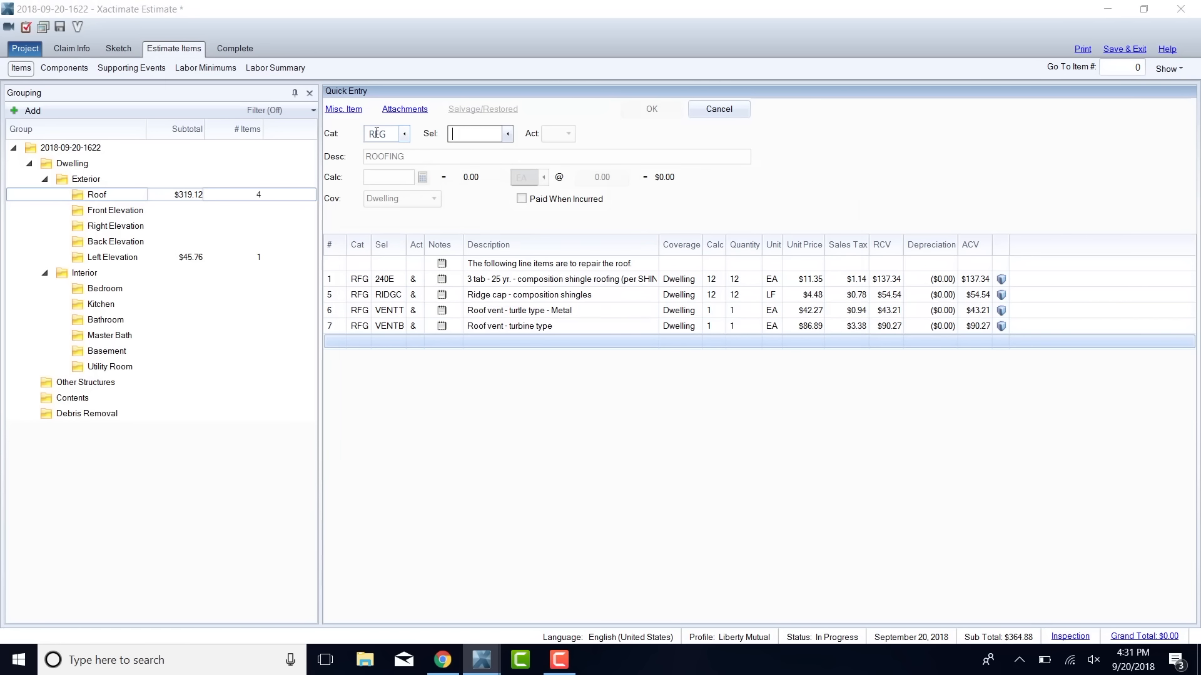
{"action": "key", "text": "Escape"}
{"action": "key", "text": "Escape"}
{"action": "type", "text": "FLP"}
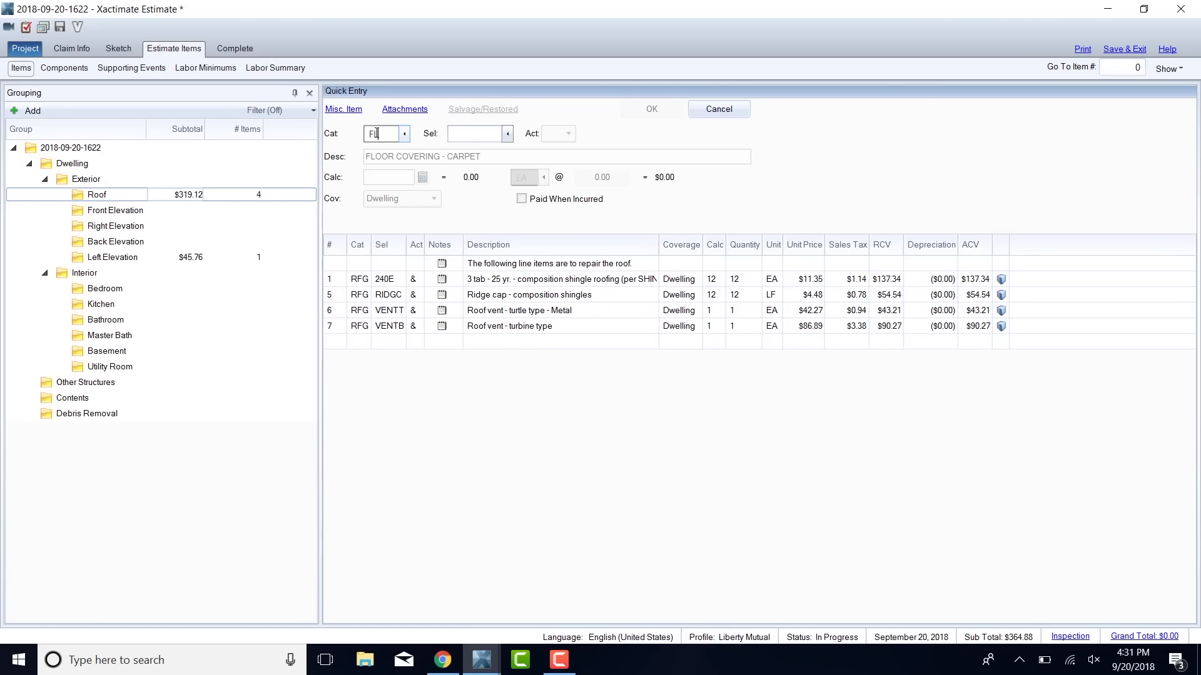
{"action": "key", "text": "Tab"}
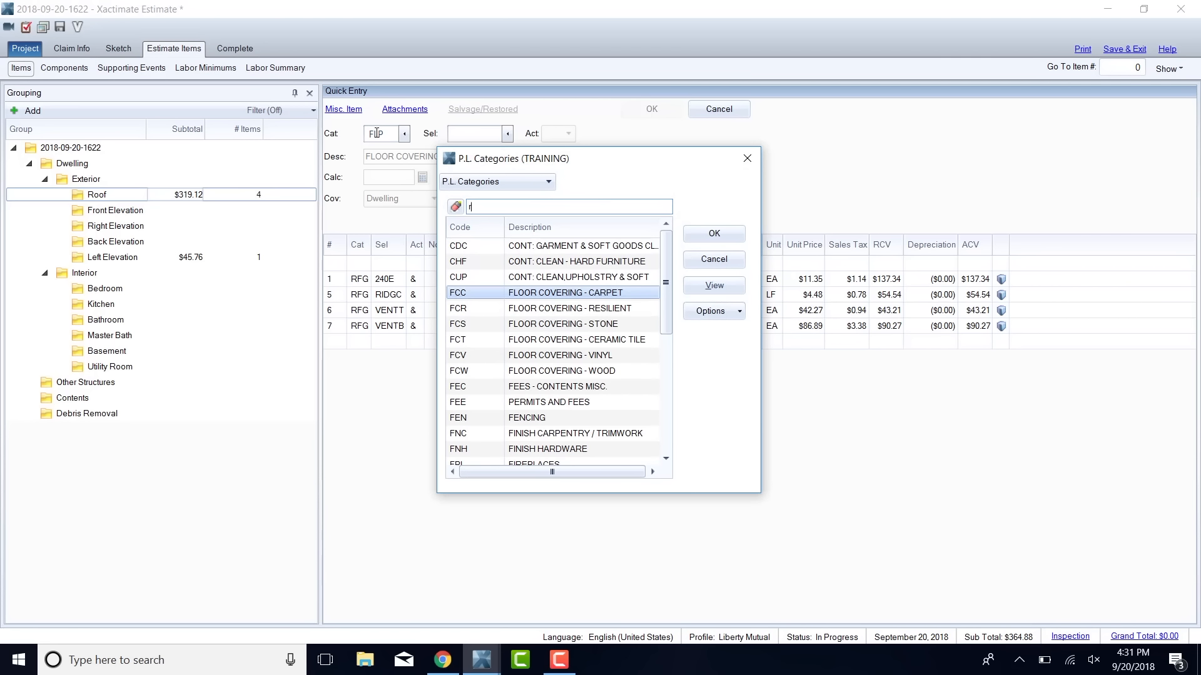
{"action": "type", "text": "g"}
{"action": "key", "text": "Return"}
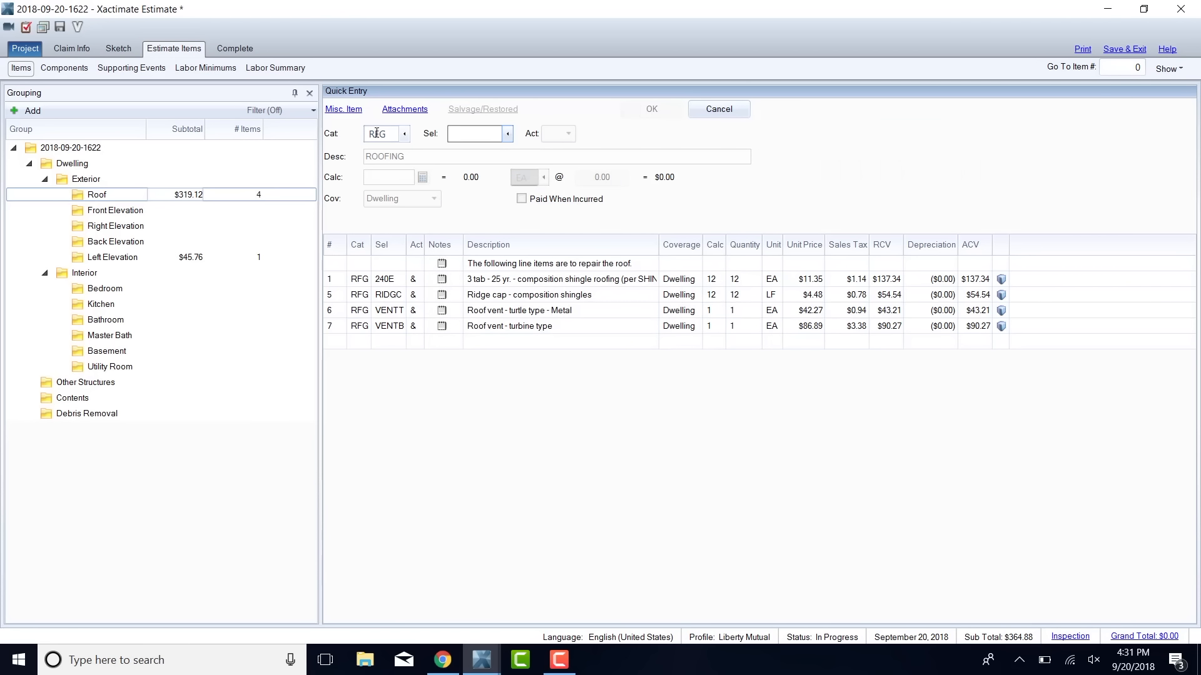
{"action": "type", "text": "FLPIPE"}
{"action": "key", "text": "Return"}
{"action": "key", "text": "Return"}
{"action": "key", "text": "Return"}
Add one lead pipe jack flashing line item (RFG FLPIPEL) to the Roof group.
{"action": "key", "text": "Escape"}
{"action": "type", "text": "RF"}
{"action": "key", "text": "Tab"}
{"action": "type", "text": "FL"}
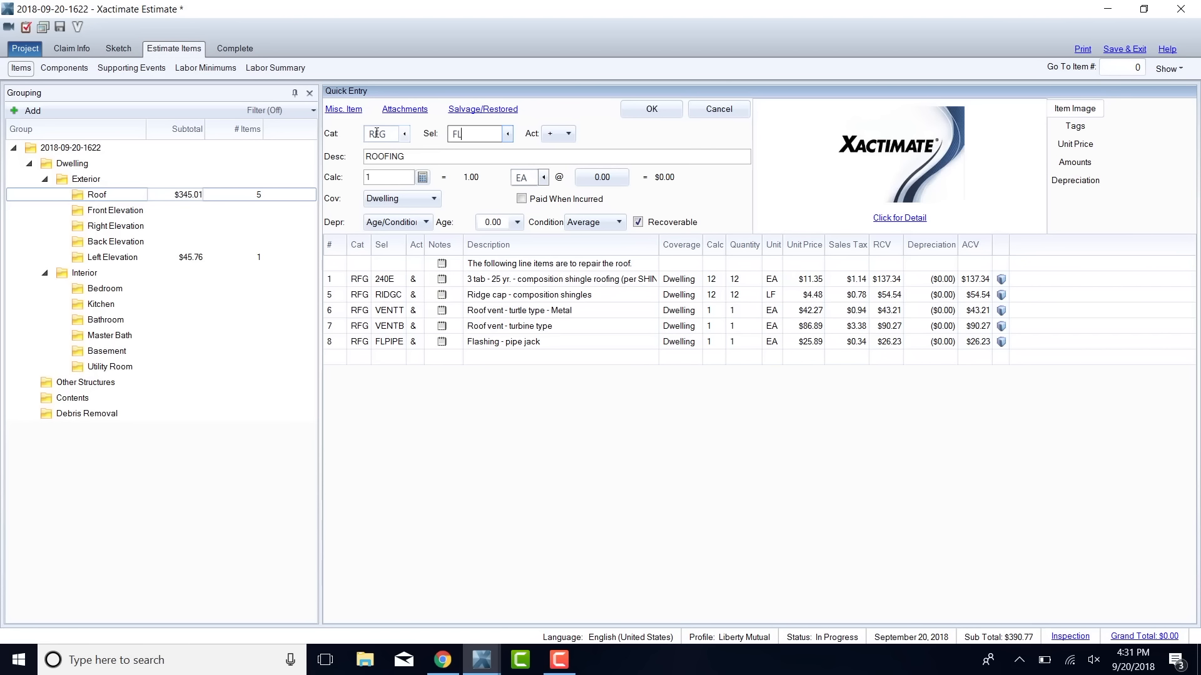
{"action": "type", "text": "PIPE"}
{"action": "type", "text": "C"}
{"action": "key", "text": "BackSpace"}
{"action": "type", "text": "L"}
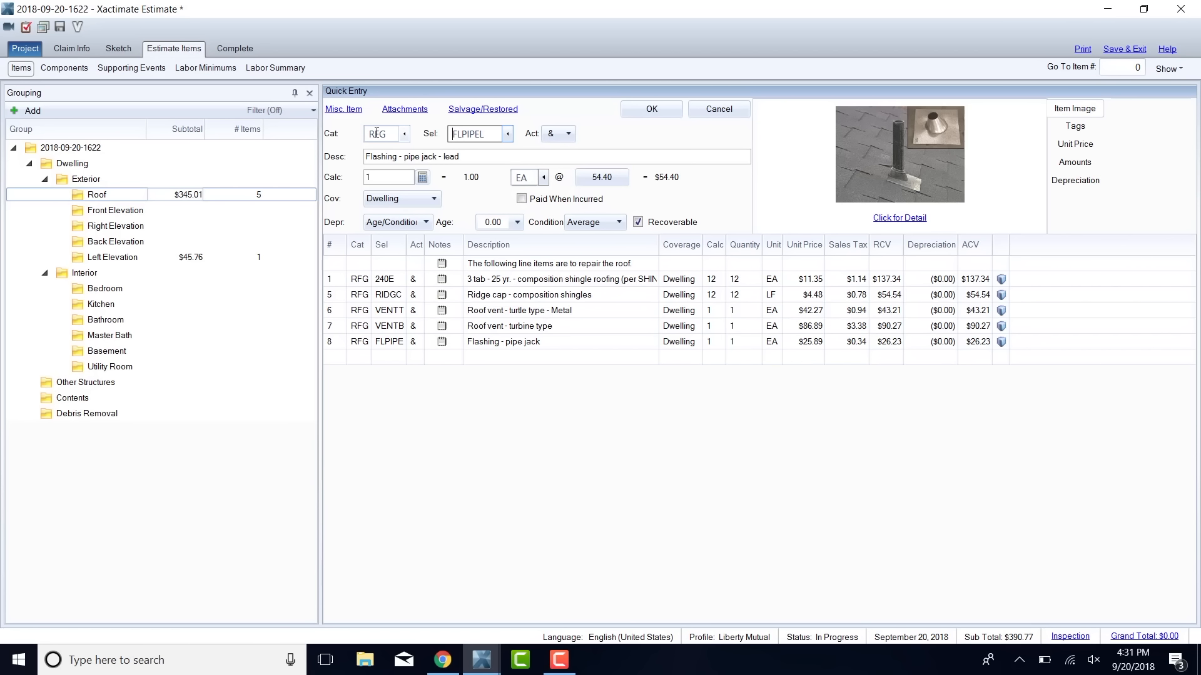
{"action": "key", "text": "Return"}
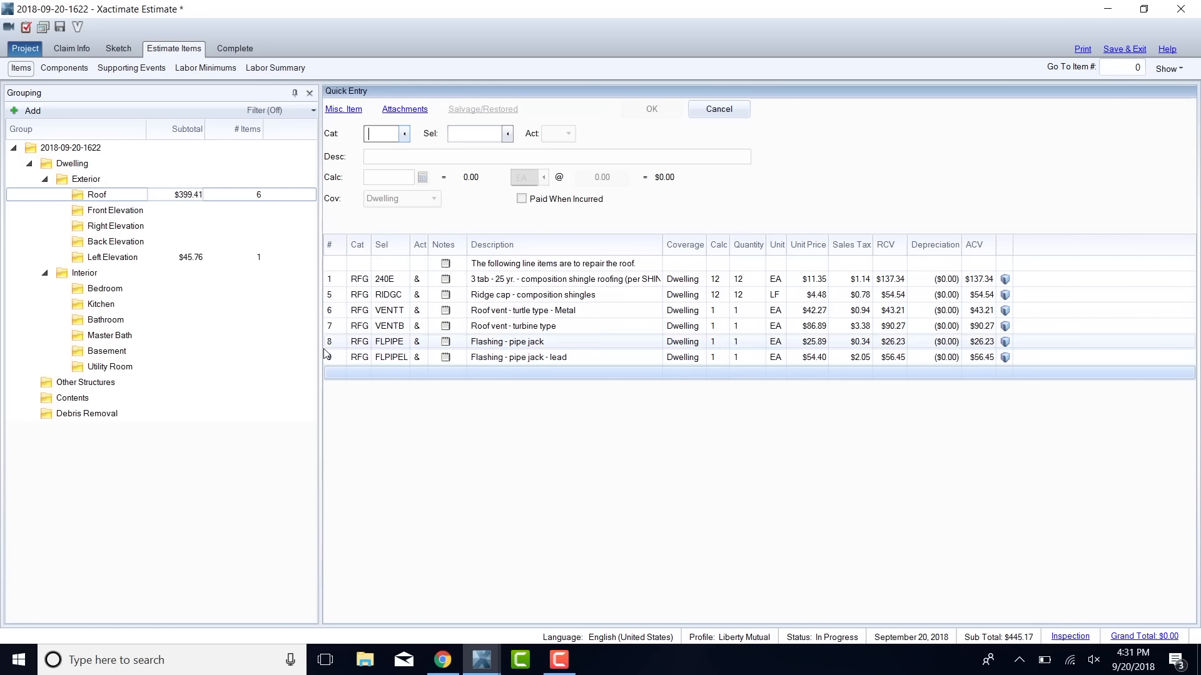
Select the note and all line items in the Roof group and save them as a personal macro with the code 3TABREPAIR.
{"action": "left_click", "coordinate": [336, 360]}
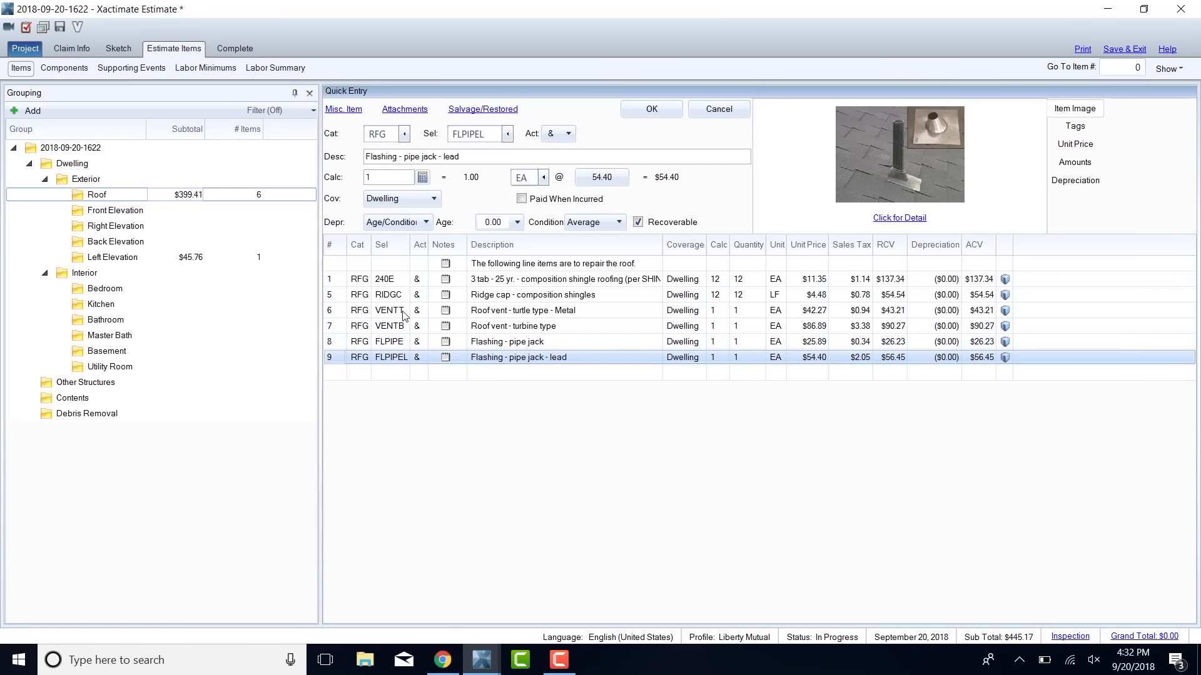
{"action": "key", "text": "ctrl+a"}
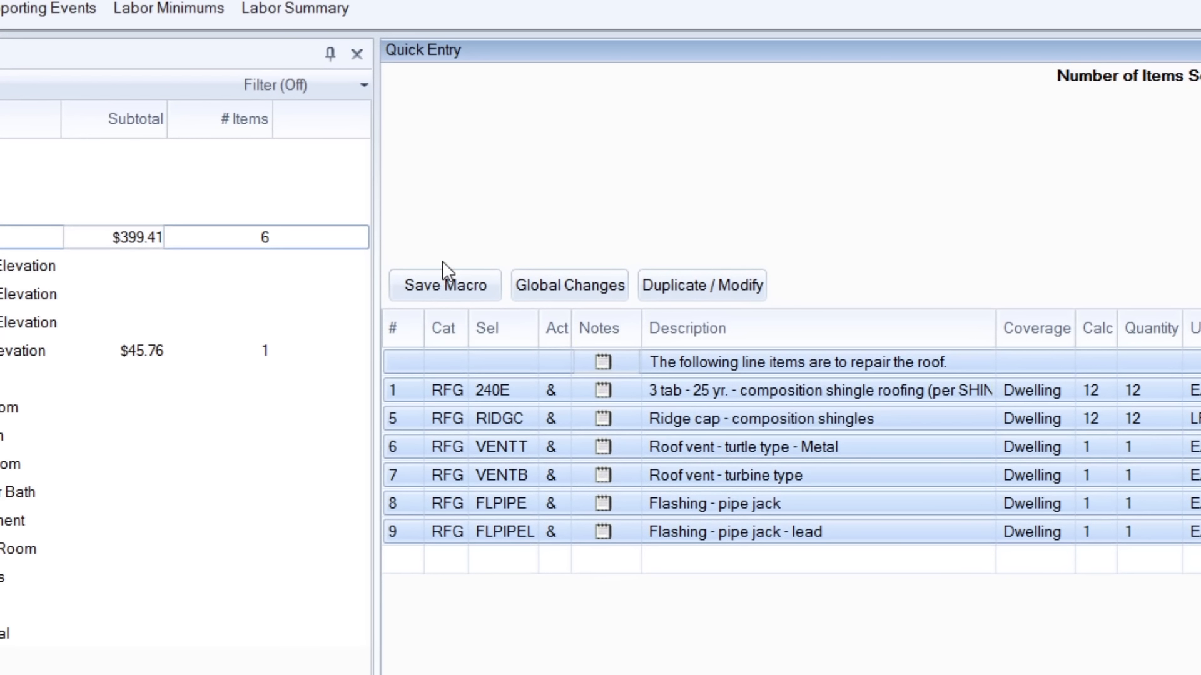
{"action": "left_click", "coordinate": [445, 275]}
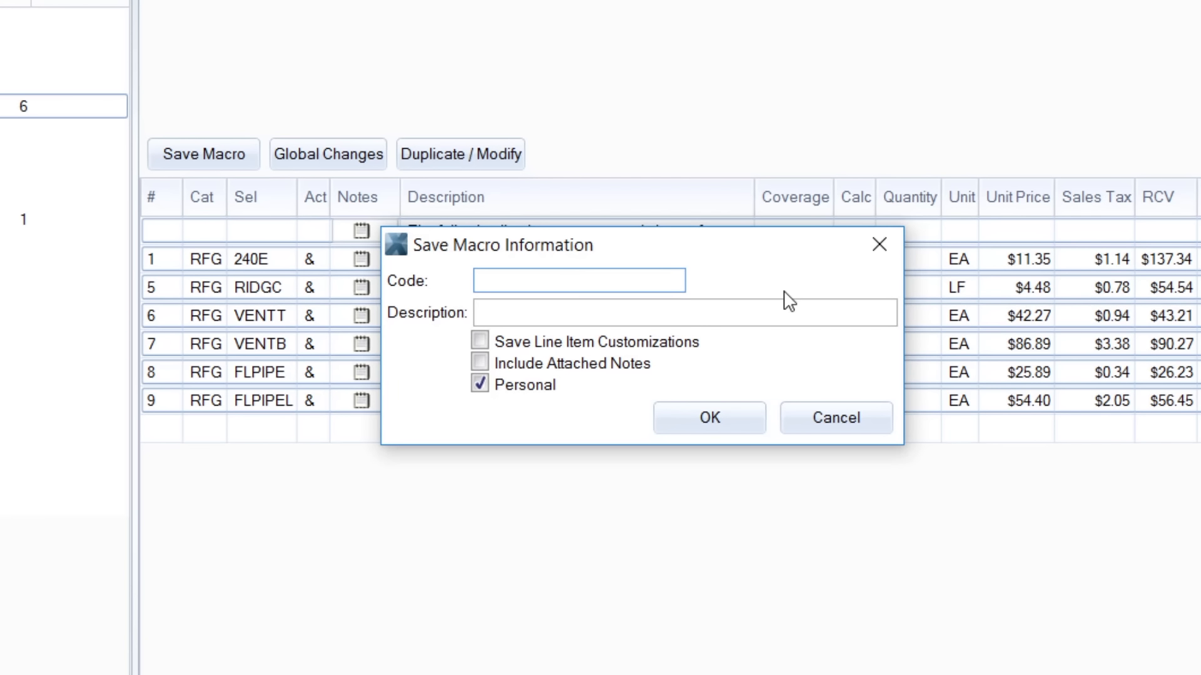
{"action": "type", "text": "3TABREPAIR"}
{"action": "key", "text": "Return"}
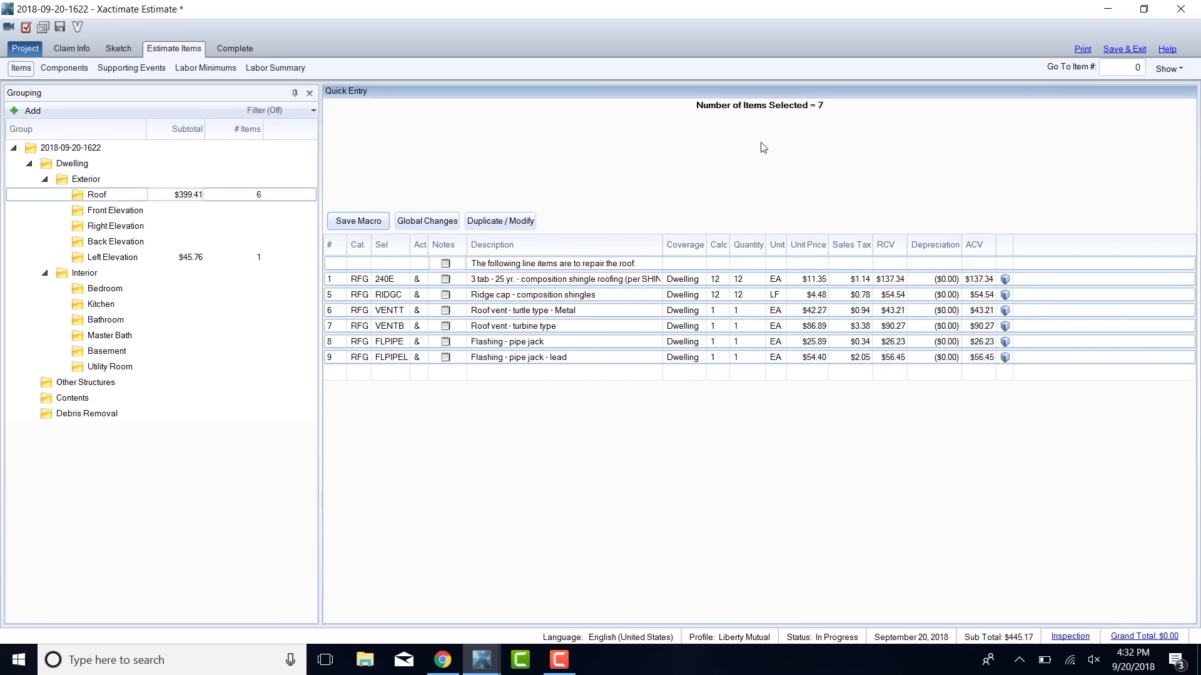
Select the Right Elevation group under Exterior and insert the 3TABREPAIR macro into it.
{"action": "left_click", "coordinate": [148, 212]}
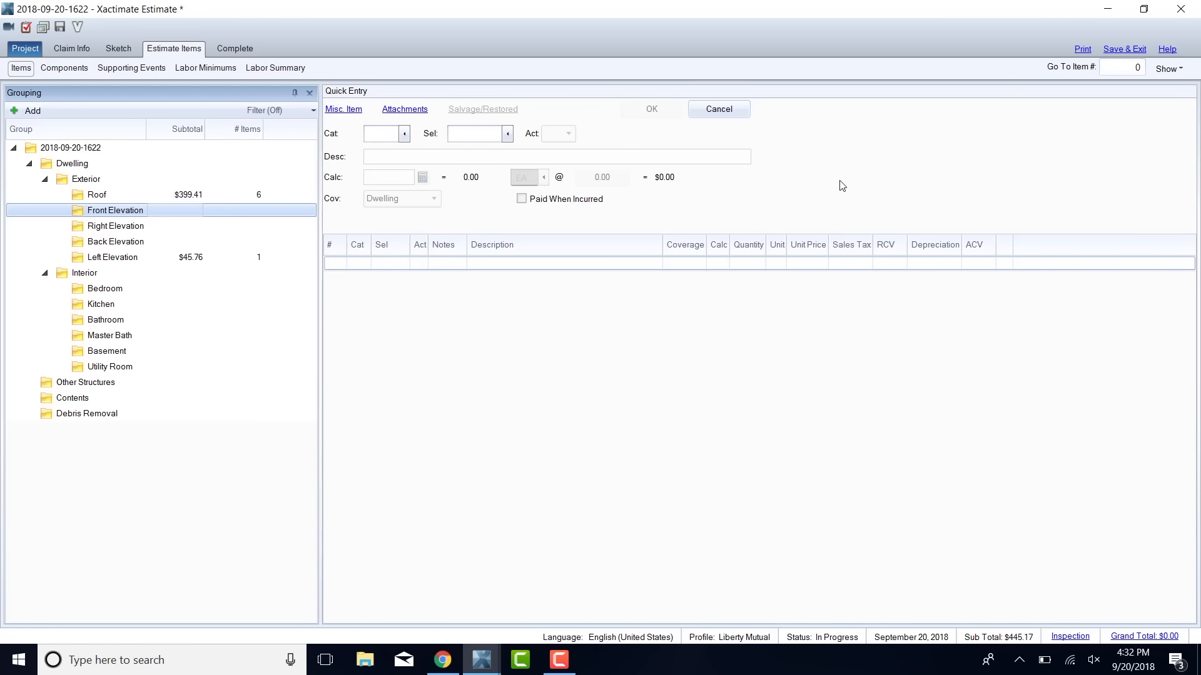
{"action": "left_click", "coordinate": [456, 419]}
{"action": "key", "text": "ctrl+m"}
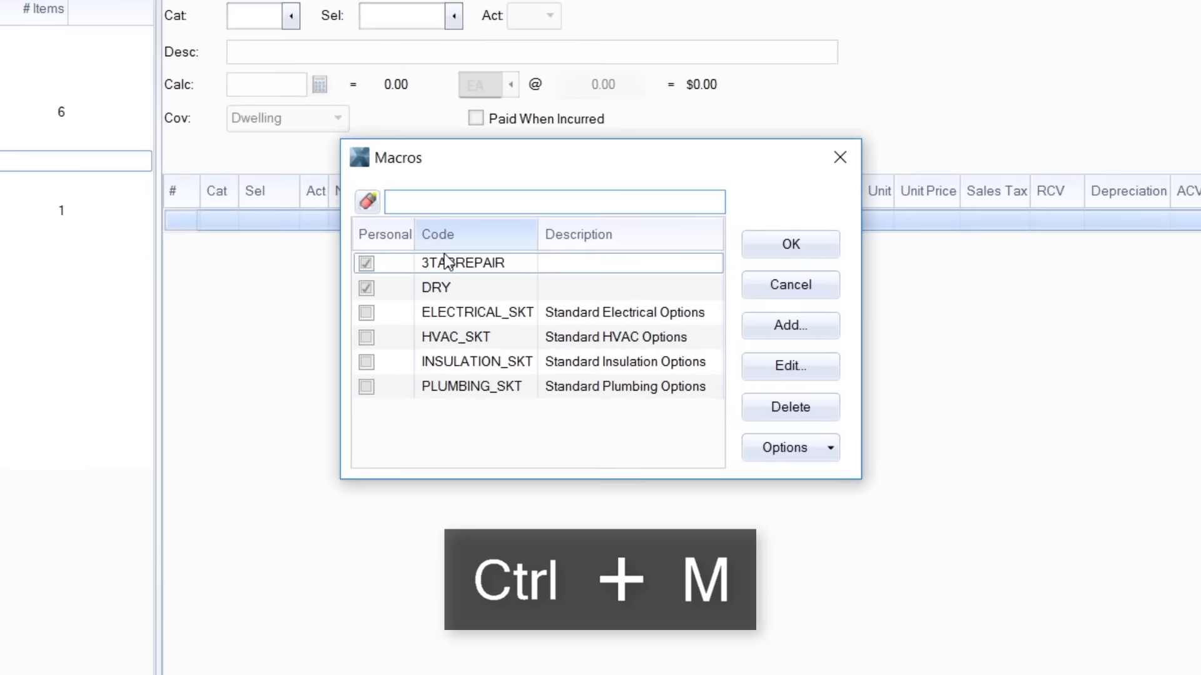
{"action": "left_click", "coordinate": [502, 289]}
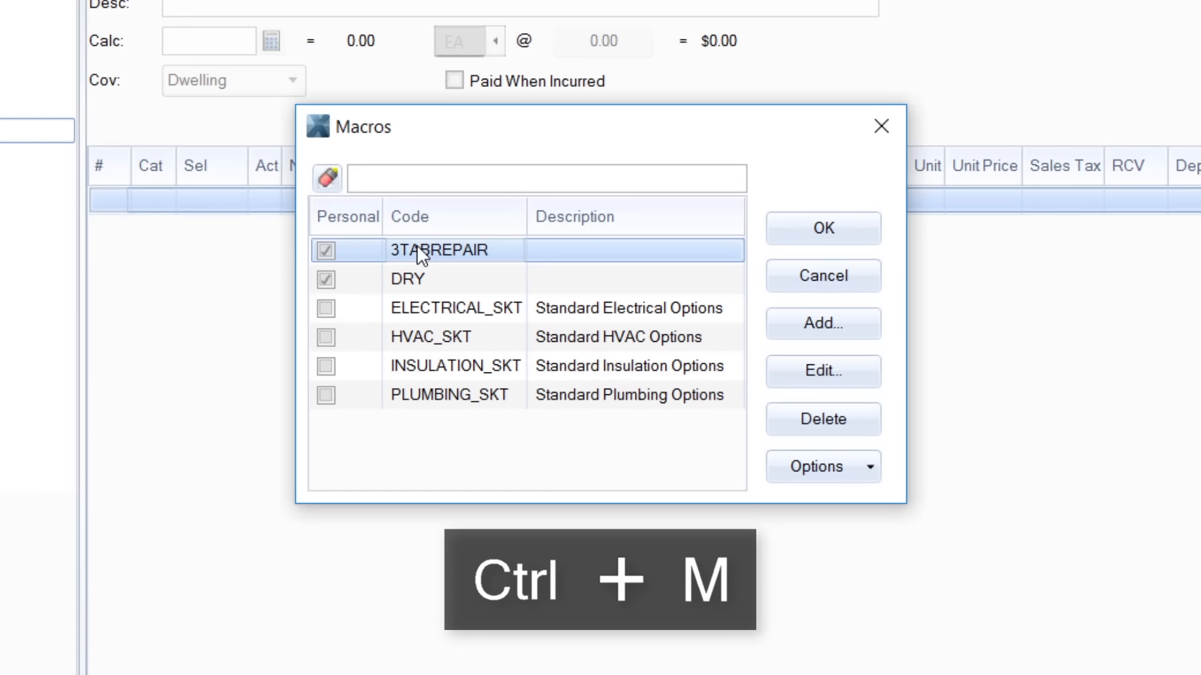
{"action": "double_click", "coordinate": [616, 260]}
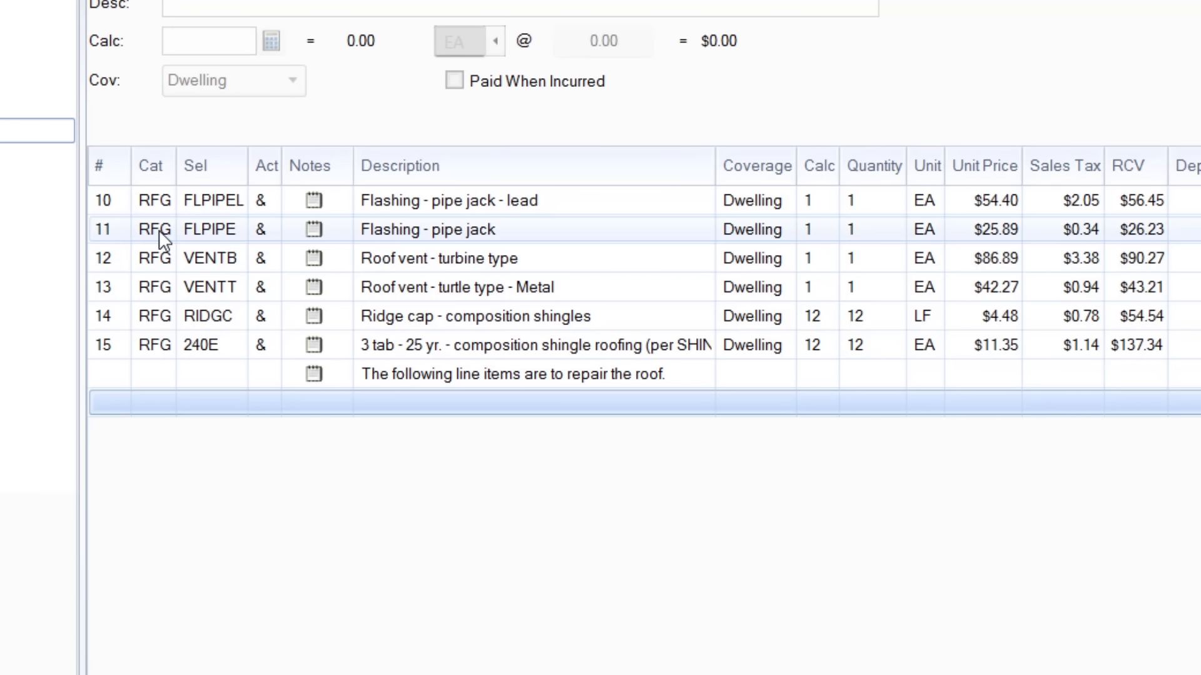
Save all Right Elevation entries as macro 3TABREPAIR with line item customizations and attached notes included, replacing the existing macro.
{"action": "mouse_move", "coordinate": [327, 377]}
{"action": "left_mouse_down"}
{"action": "mouse_move", "coordinate": [350, 222]}
{"action": "mouse_move", "coordinate": [343, 192]}
{"action": "mouse_move", "coordinate": [330, 395]}
{"action": "left_mouse_up"}
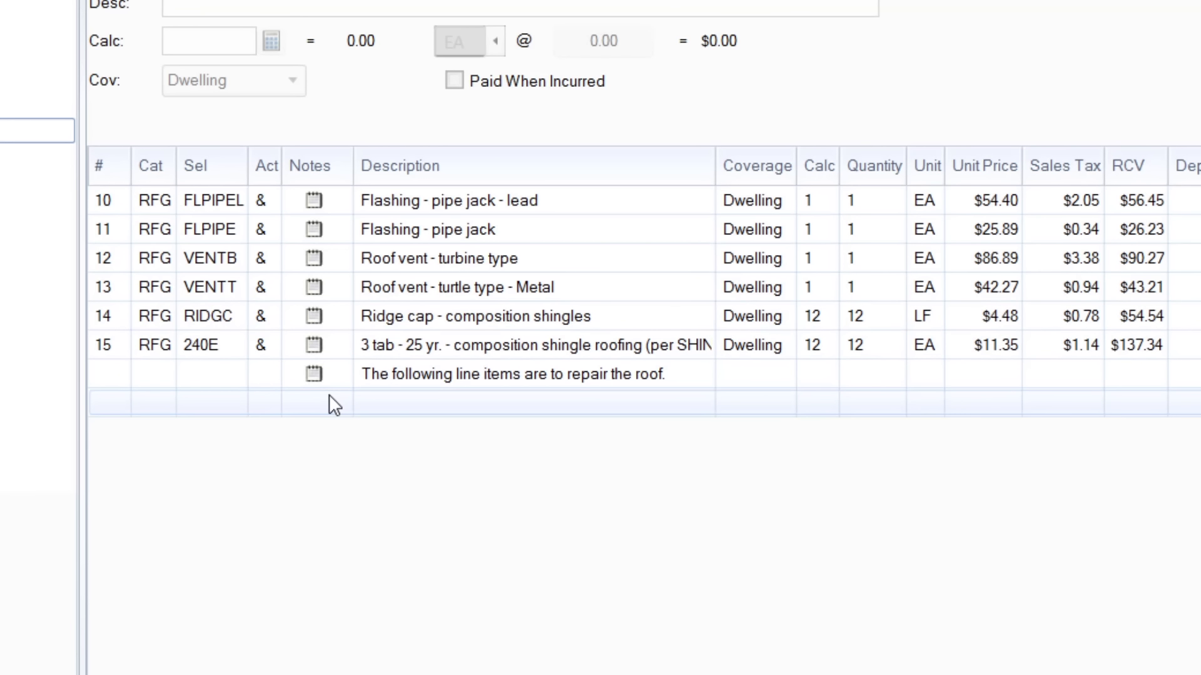
{"action": "left_click", "coordinate": [329, 371]}
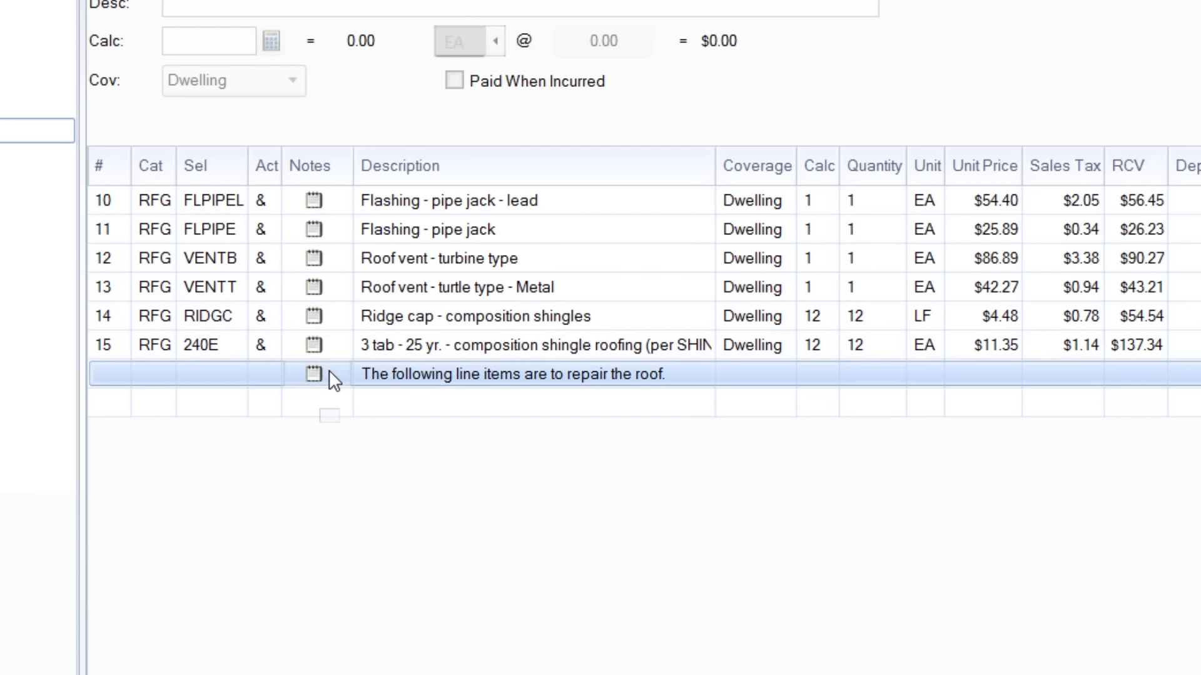
{"action": "left_click", "coordinate": [331, 200], "text": "shift"}
{"action": "left_click", "coordinate": [170, 121]}
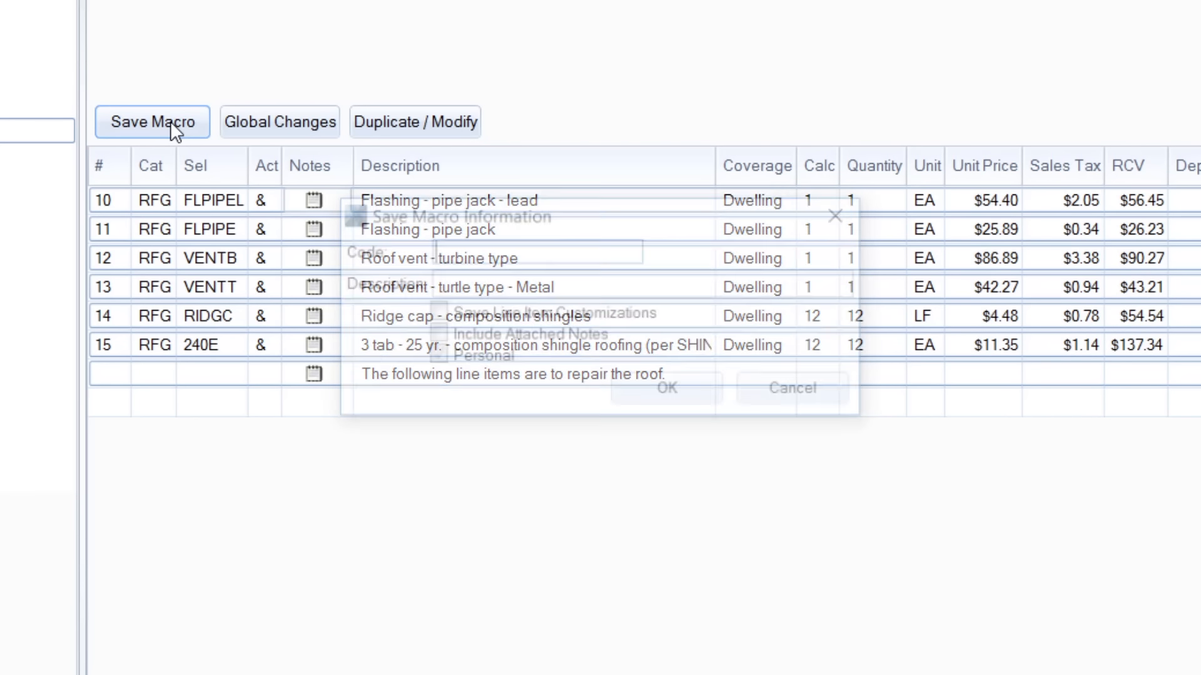
{"action": "type", "text": "3TABREPAIR"}
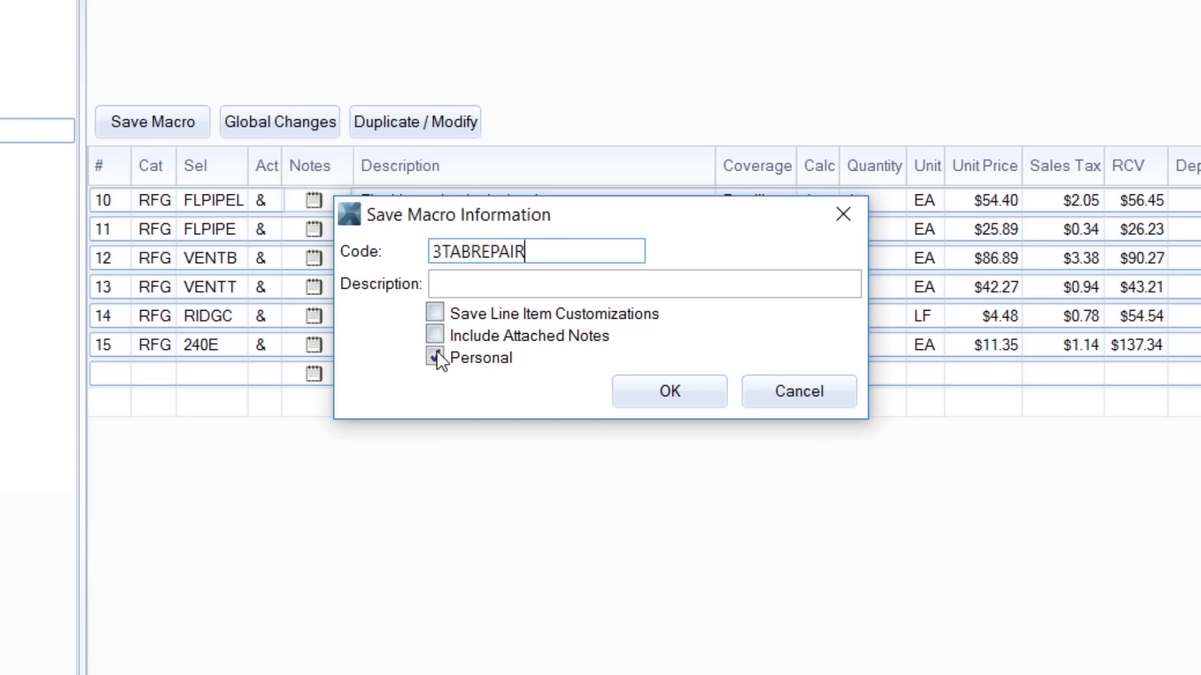
{"action": "left_click", "coordinate": [436, 332]}
{"action": "left_click", "coordinate": [436, 314]}
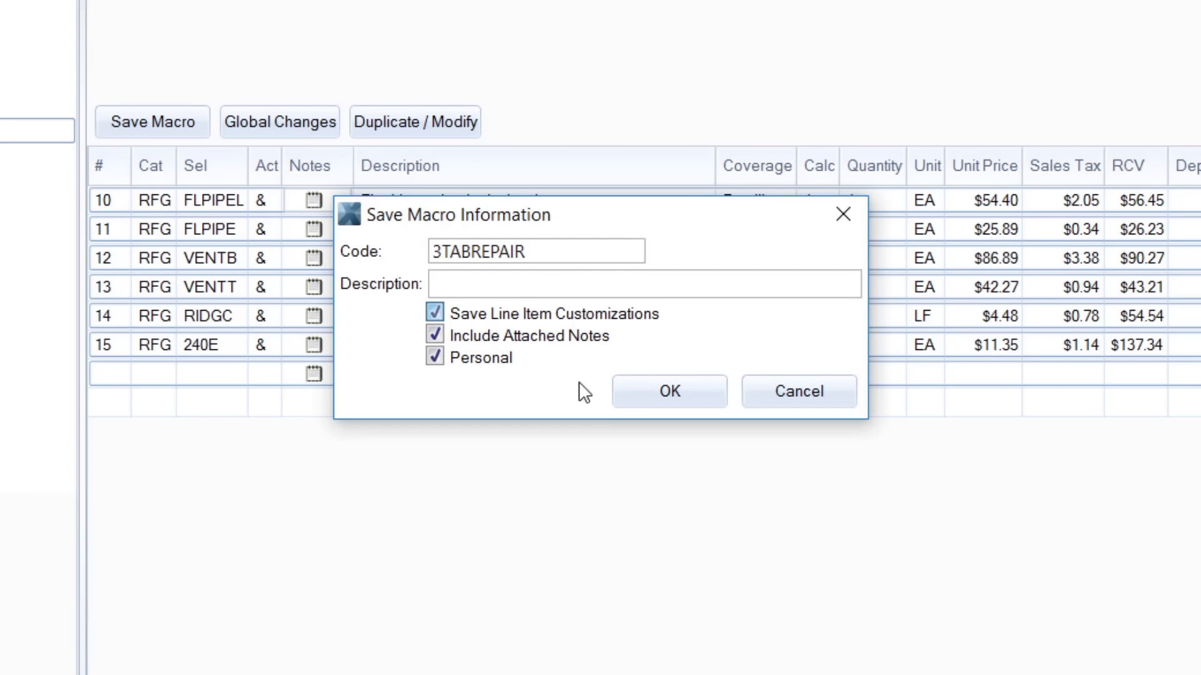
{"action": "left_click", "coordinate": [667, 399]}
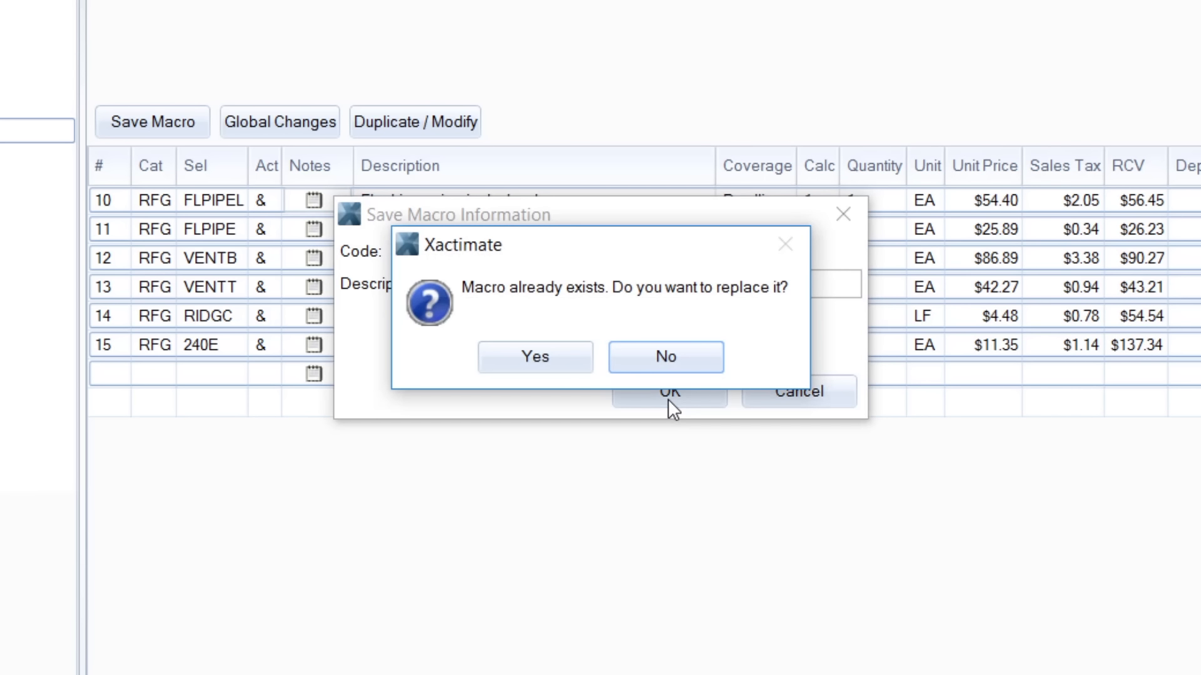
{"action": "left_click", "coordinate": [554, 359]}
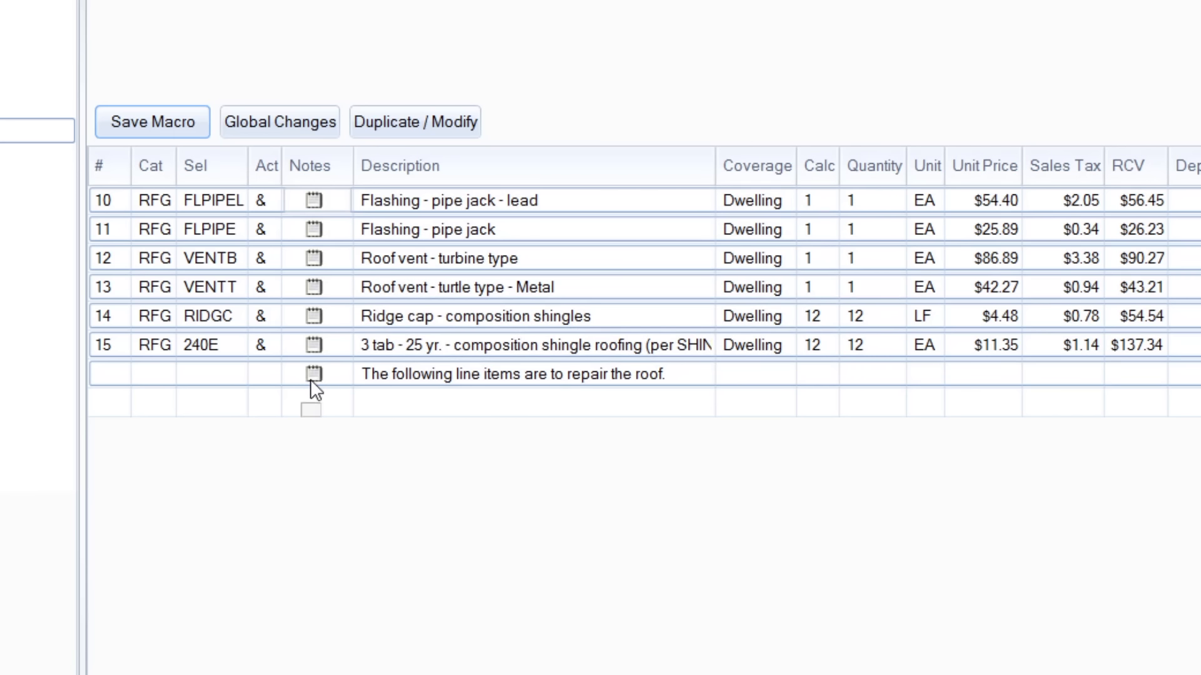
Delete the note and all line items from the Right Elevation group.
{"action": "left_click", "coordinate": [311, 379]}
{"action": "left_click", "coordinate": [313, 200], "text": "shift"}
{"action": "key", "text": "Delete"}
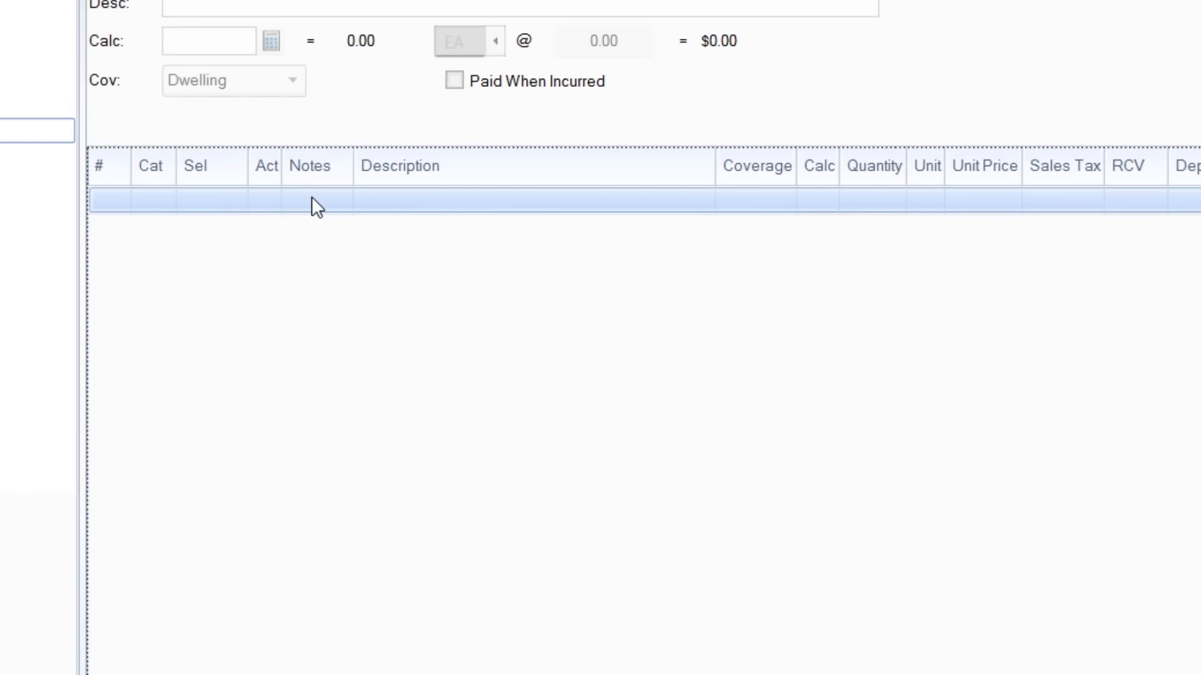
Insert the replaced 3TABREPAIR macro into the Right Elevation group and accept its lead pipe jack flashing item without edits.
{"action": "key", "text": "ctrl+m"}
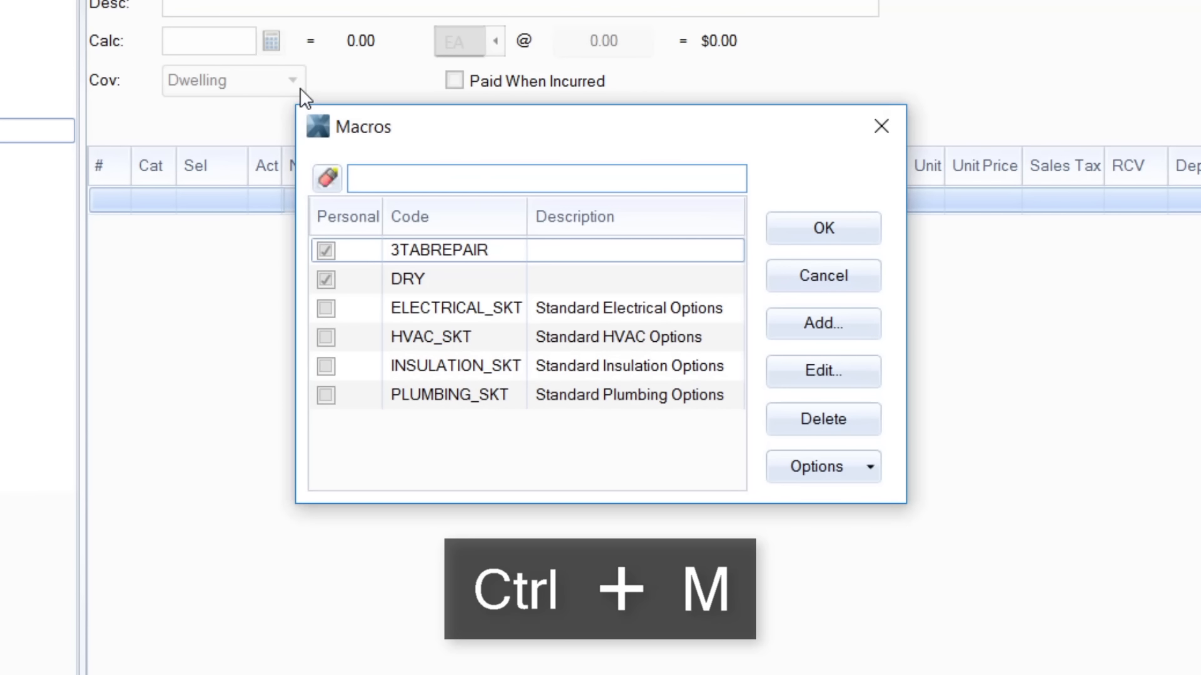
{"action": "left_click", "coordinate": [455, 259]}
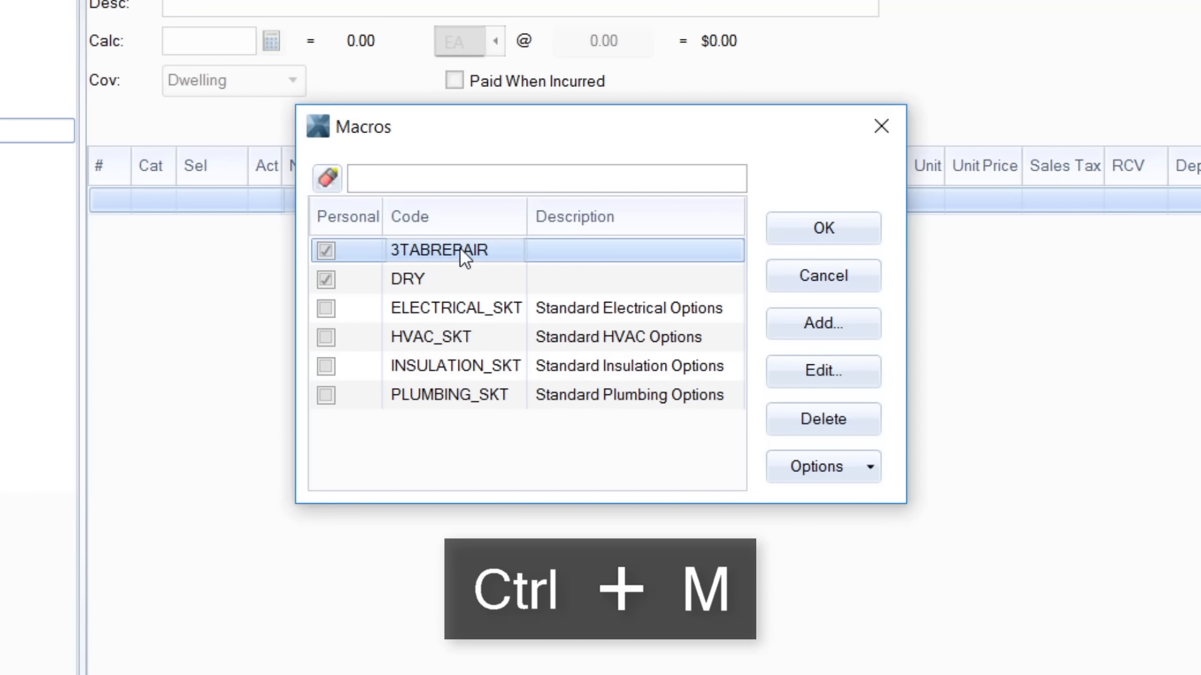
{"action": "double_click", "coordinate": [459, 251]}
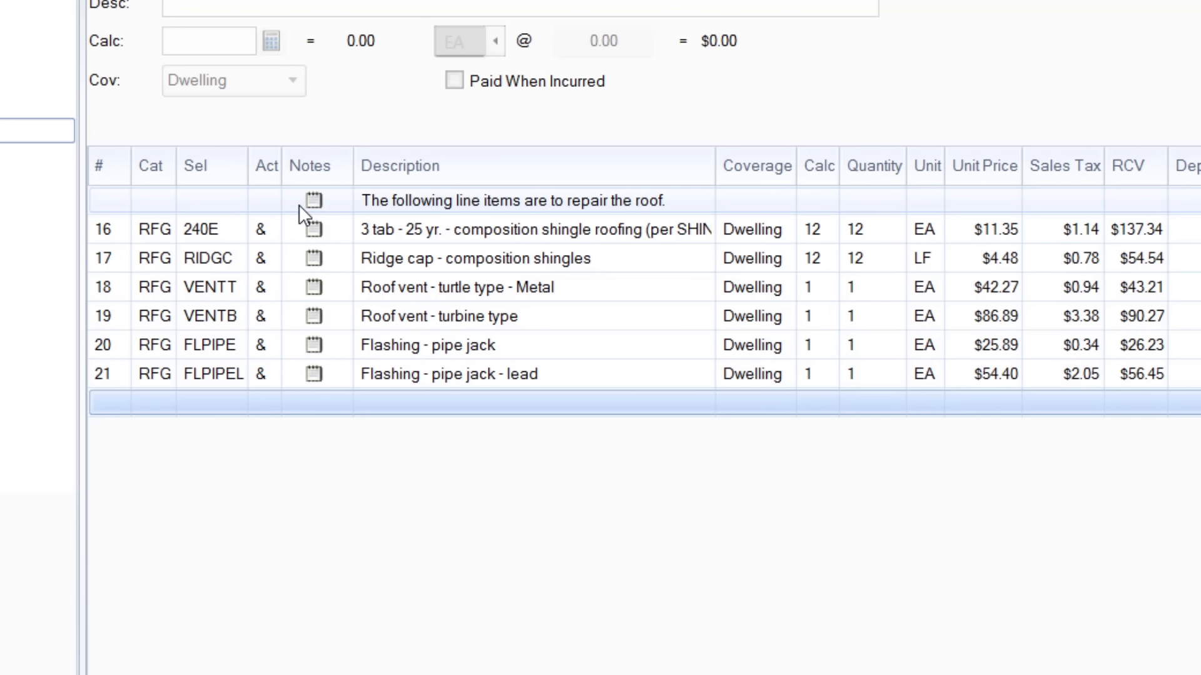
{"action": "left_click", "coordinate": [299, 205]}
{"action": "left_click", "coordinate": [322, 379]}
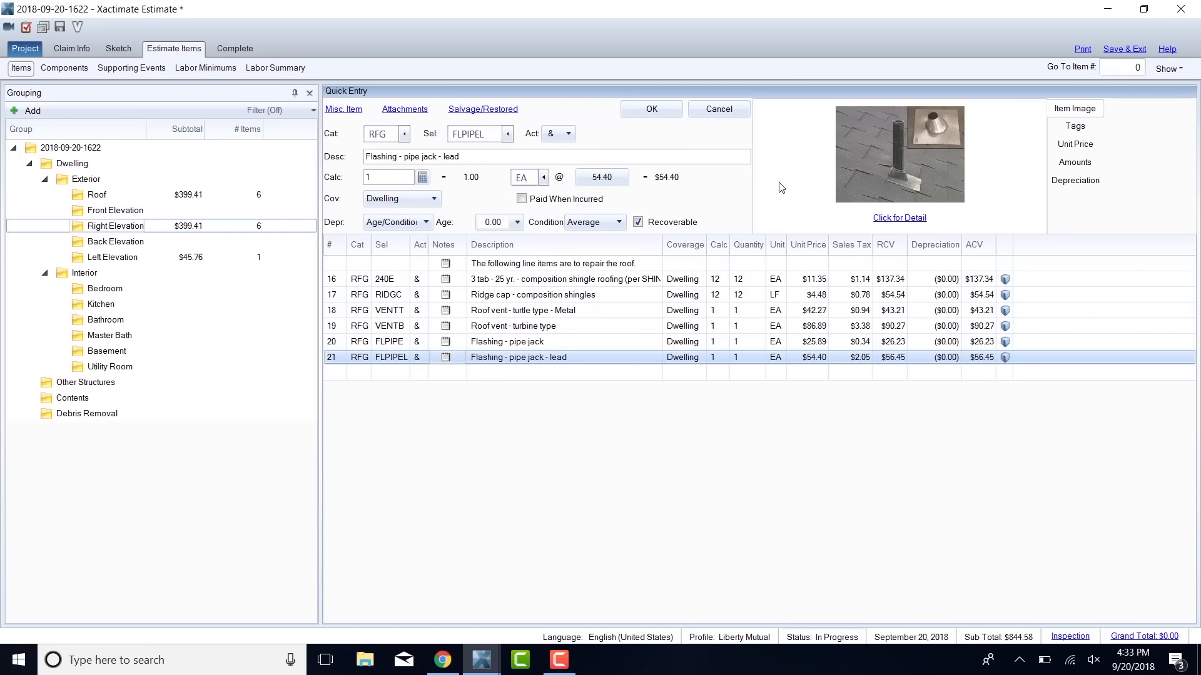
{"action": "left_click", "coordinate": [652, 111]}
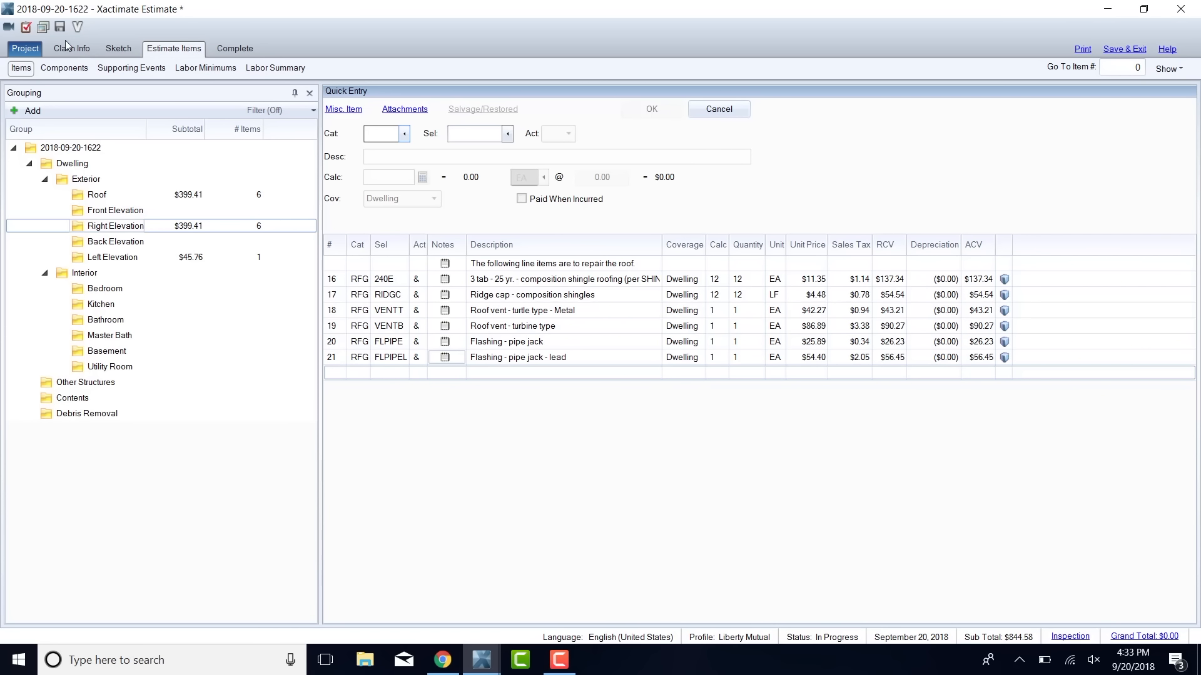
Review the project sections available for copying from another project, and leave without copying anything.
{"action": "left_click", "coordinate": [26, 49]}
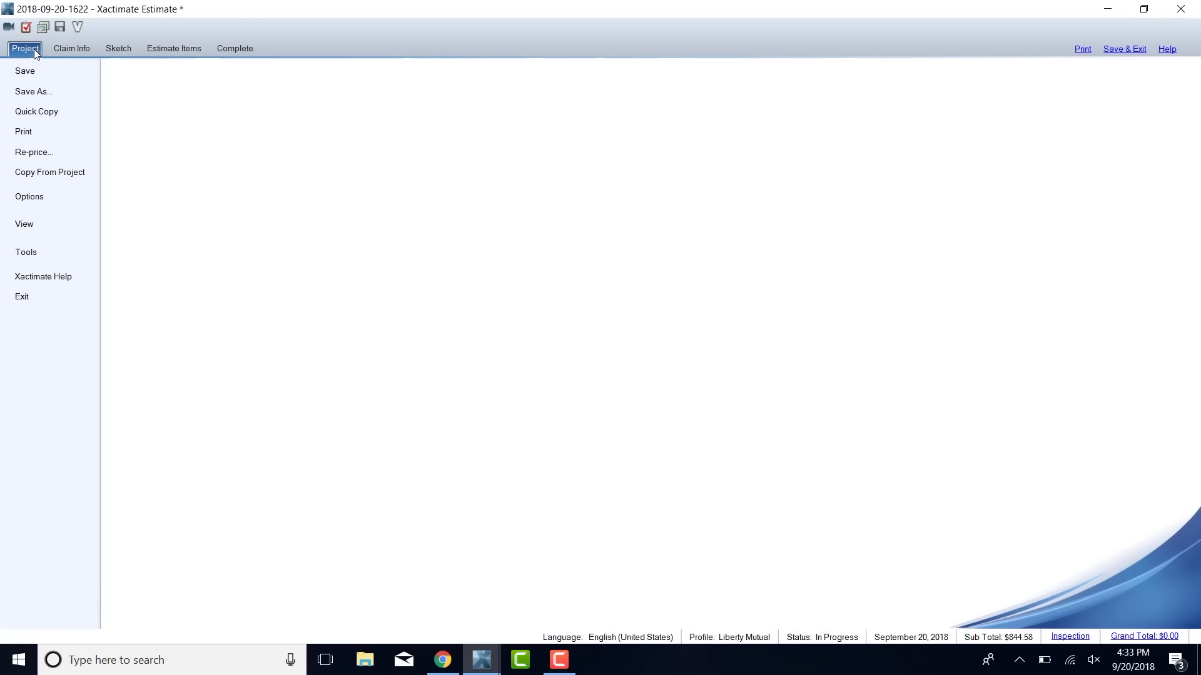
{"action": "left_click", "coordinate": [52, 180]}
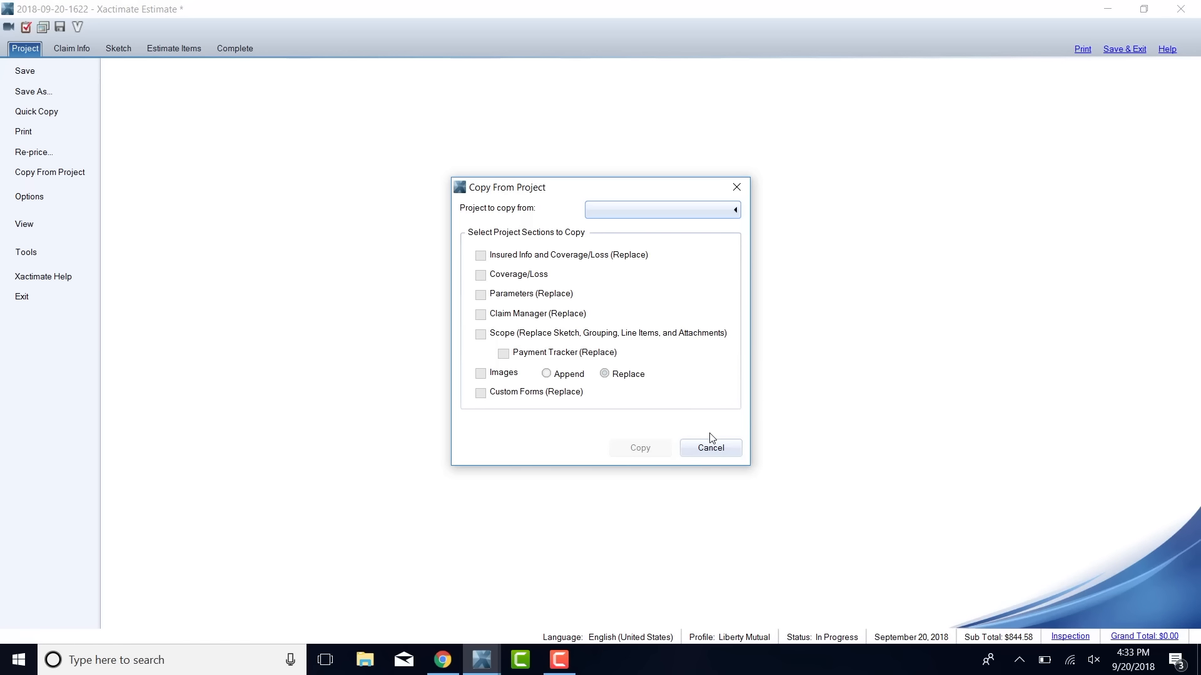
{"action": "left_click", "coordinate": [737, 448]}
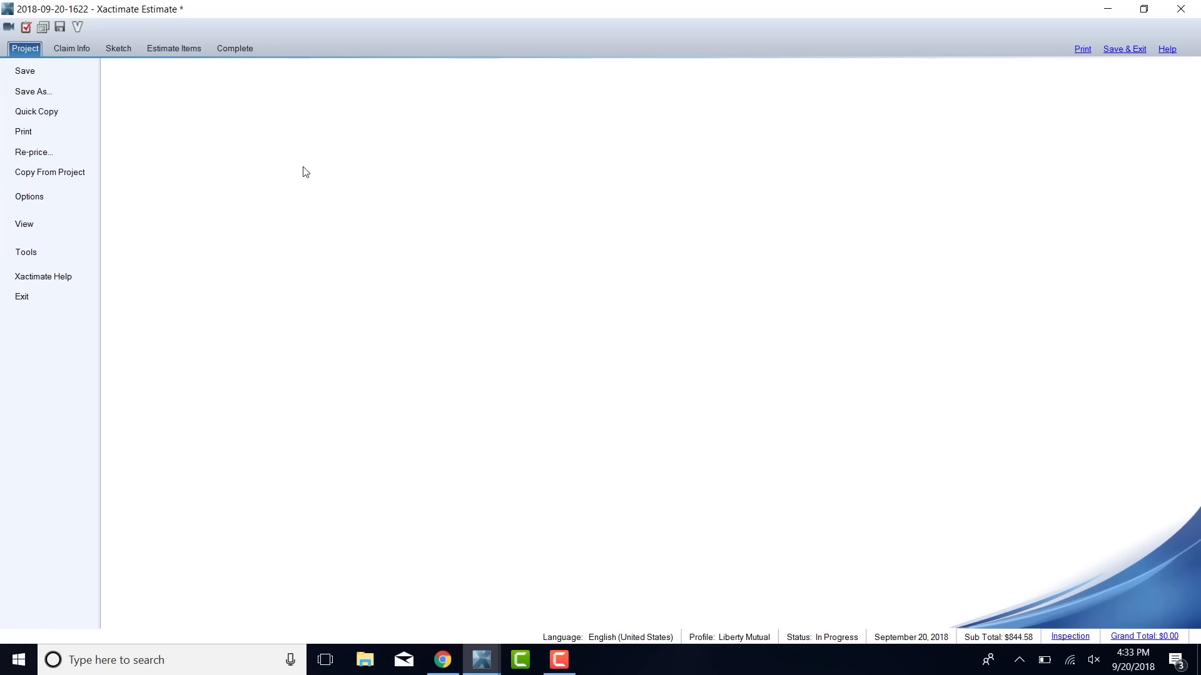
Save and close the estimate, and reset all window positions and SmartList columns from the main program window.
{"action": "left_click", "coordinate": [1130, 53]}
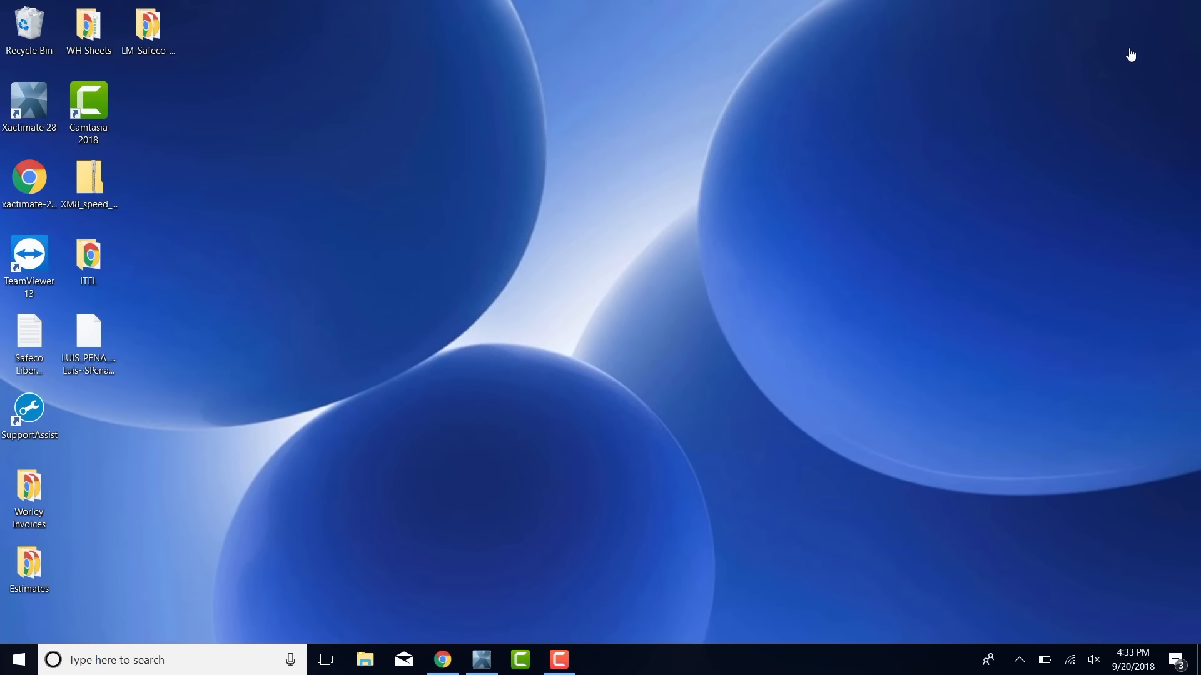
{"action": "left_click", "coordinate": [480, 658]}
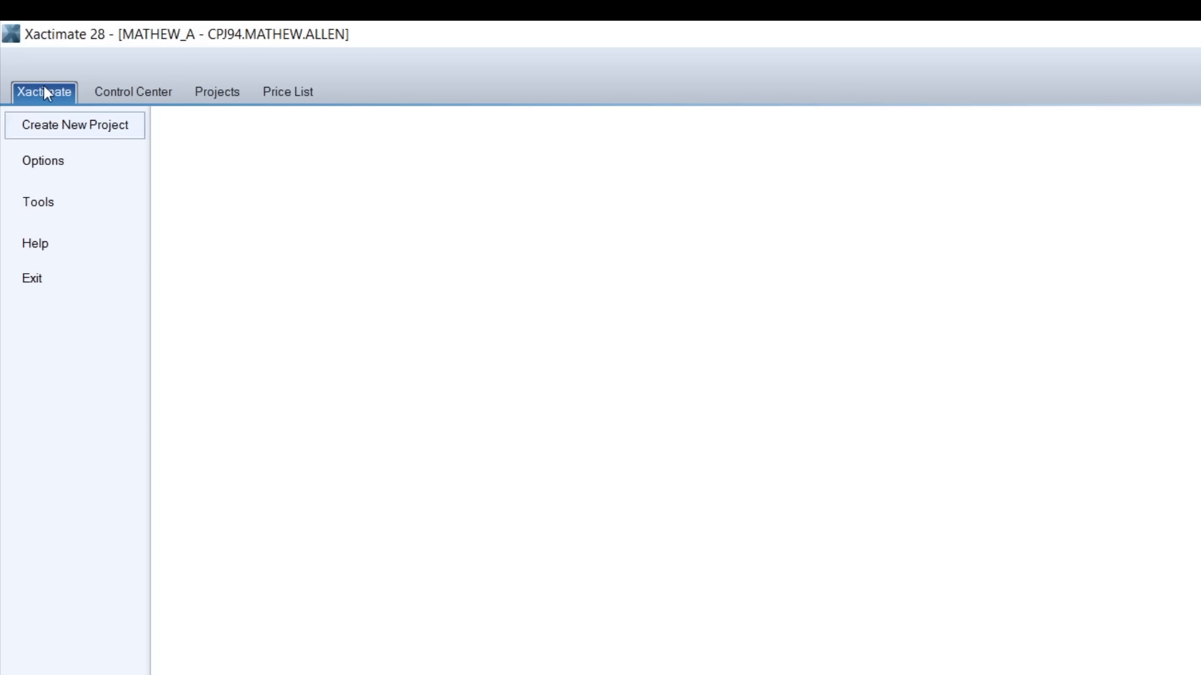
{"action": "left_click", "coordinate": [68, 197]}
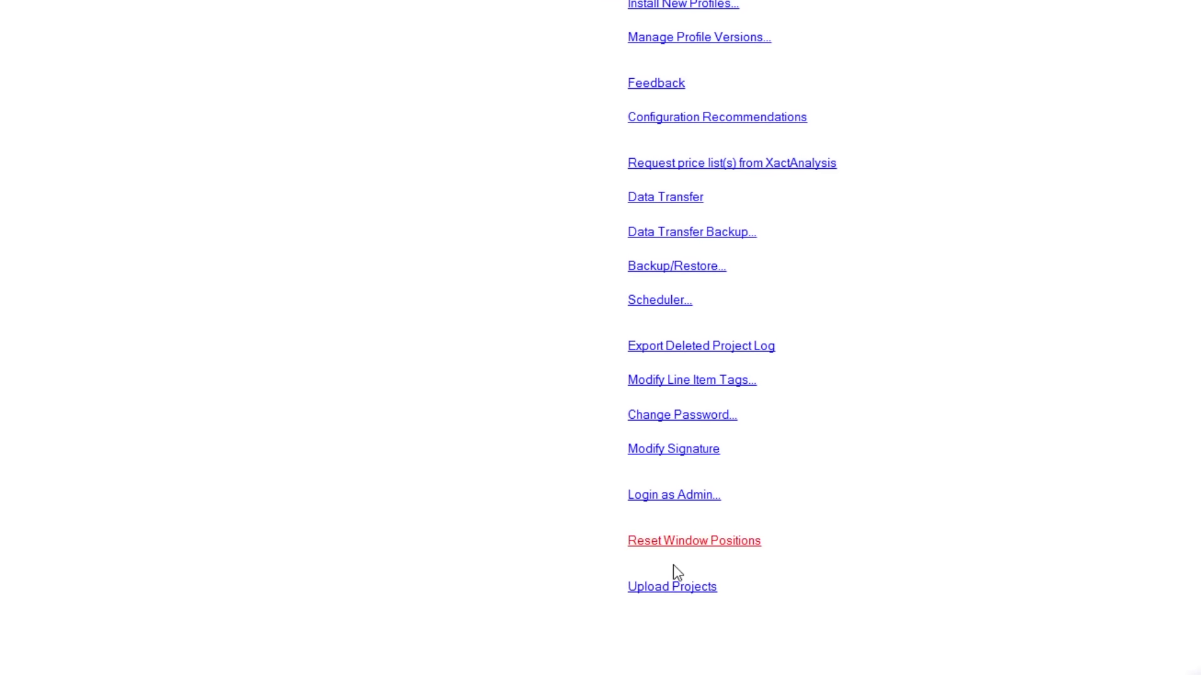
{"action": "left_click", "coordinate": [715, 543]}
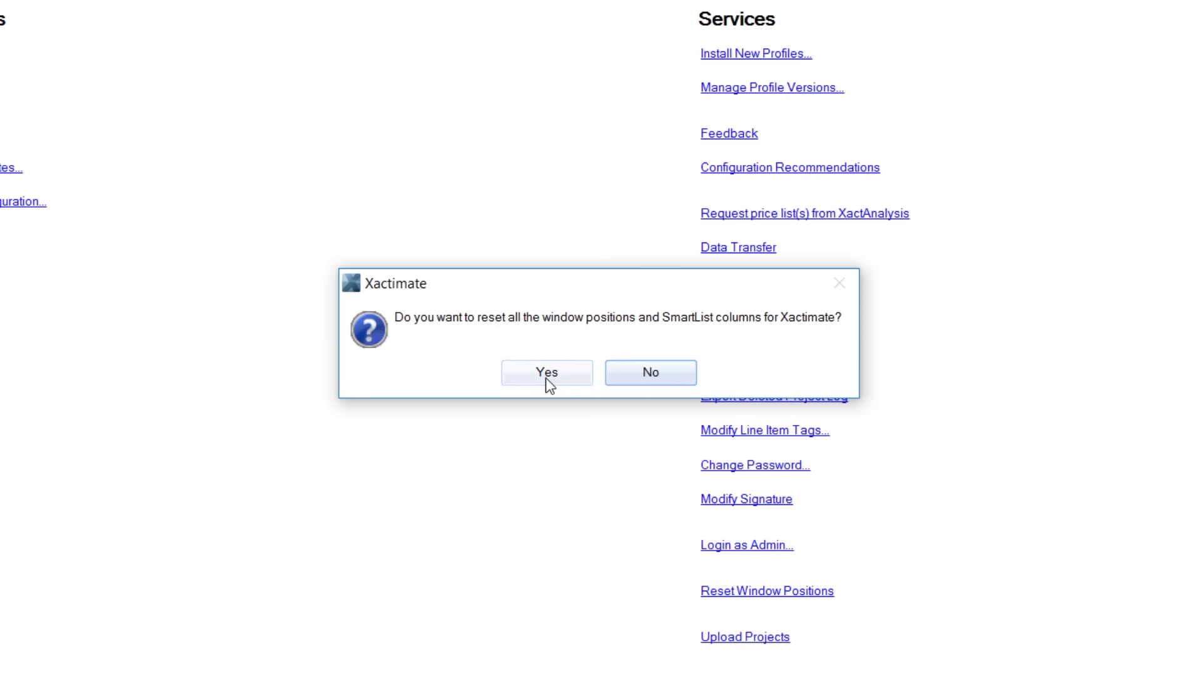
{"action": "left_click", "coordinate": [547, 379]}
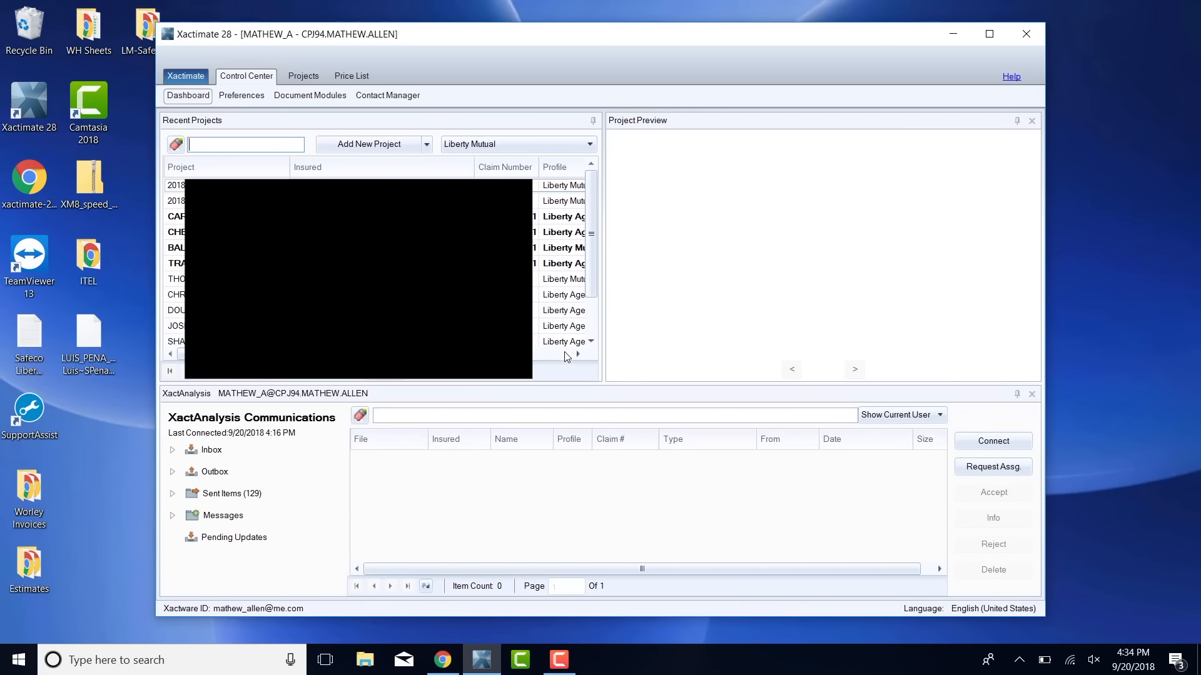
Maximize the main program window and repeat the reset of window positions and SmartList columns.
{"action": "double_click", "coordinate": [671, 36]}
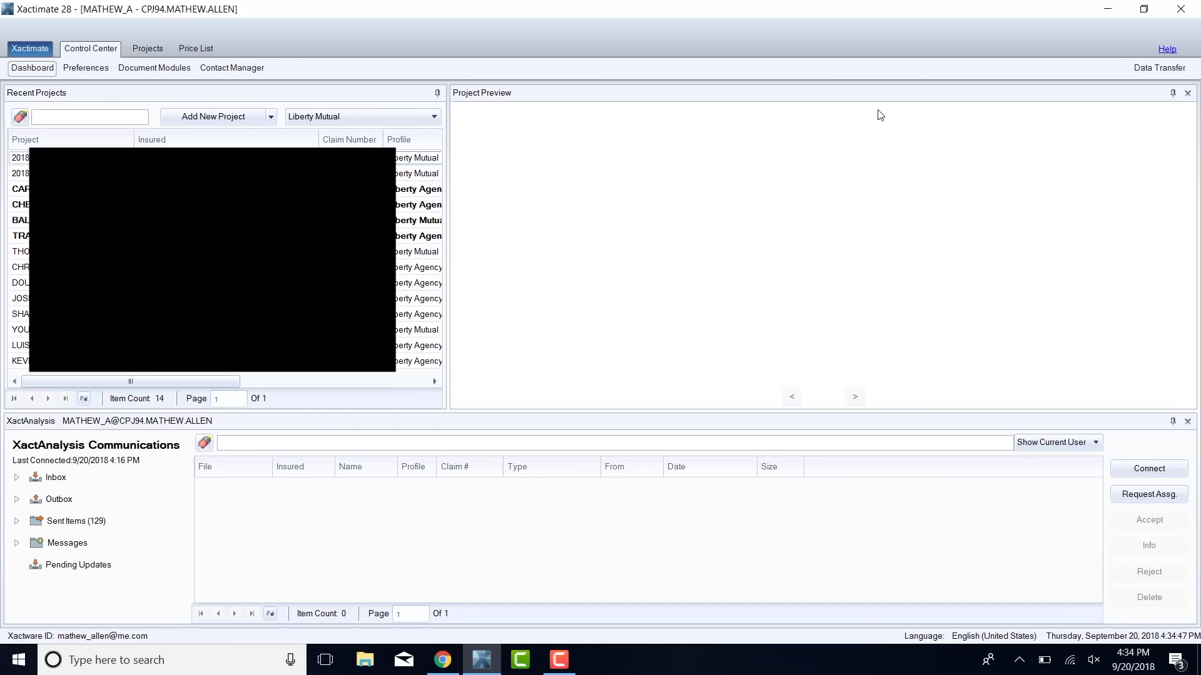
{"action": "left_click", "coordinate": [33, 49]}
{"action": "left_click", "coordinate": [47, 129]}
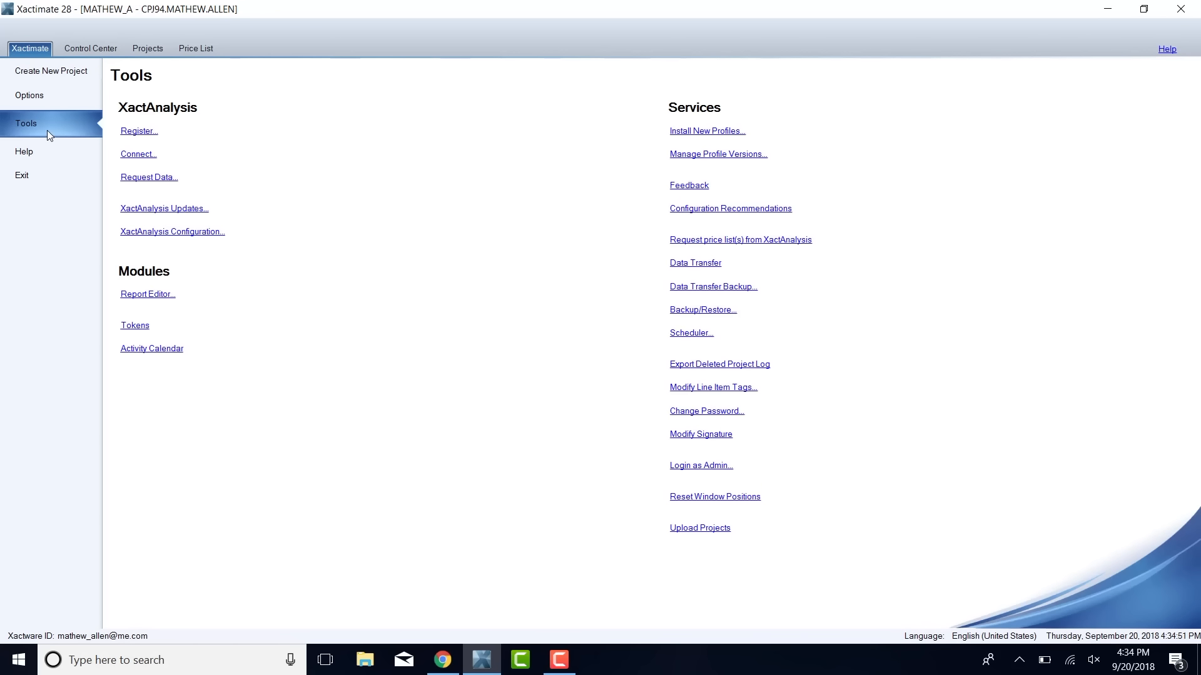
{"action": "left_click", "coordinate": [683, 498]}
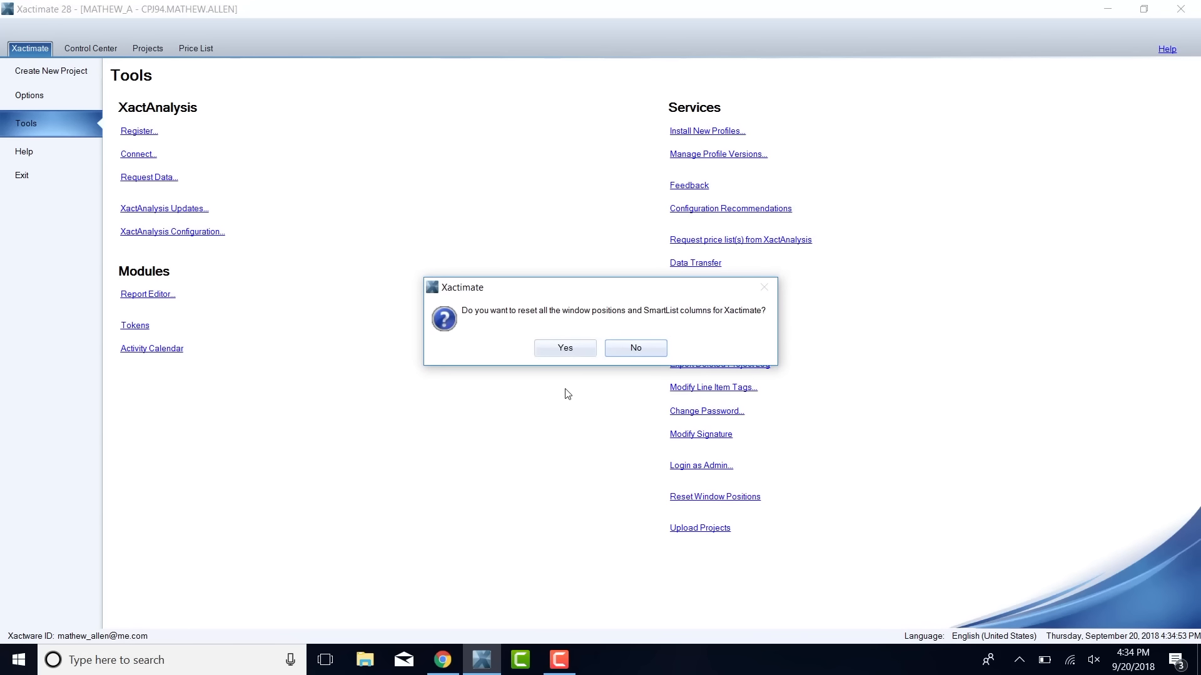
{"action": "left_click", "coordinate": [554, 347]}
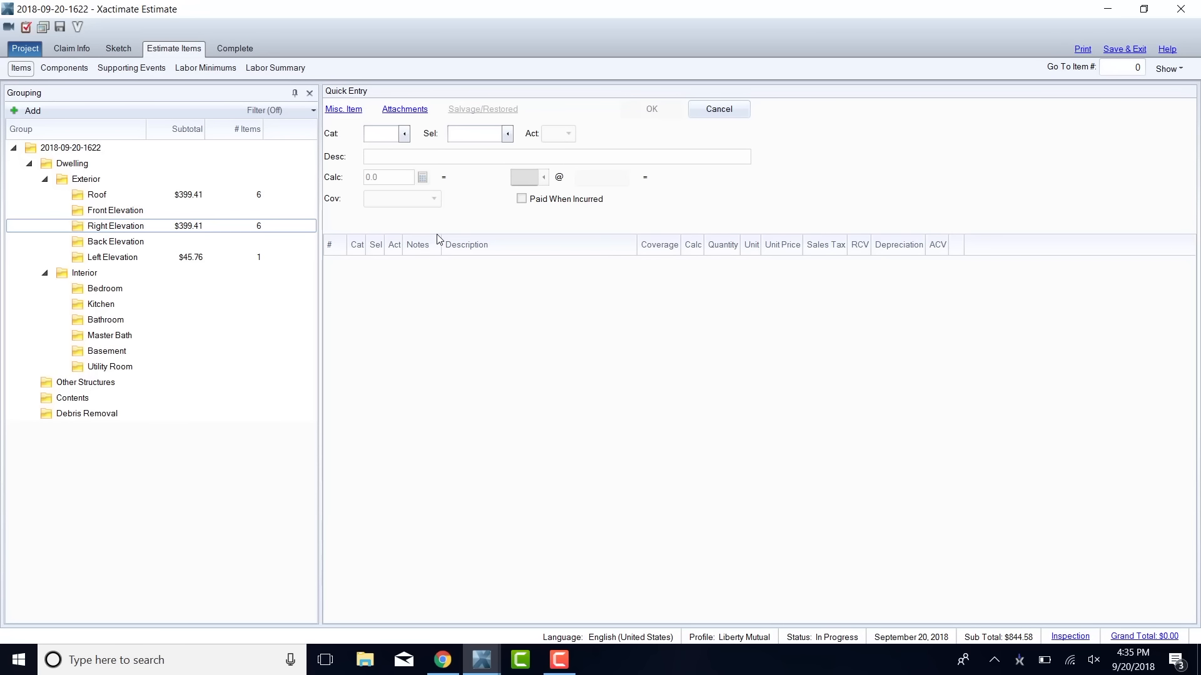
Narrow the Grouping pane in the estimate's line items and check which panes are set to show.
{"action": "left_click_drag", "start_coordinate": [312, 269], "coordinate": [261, 269]}
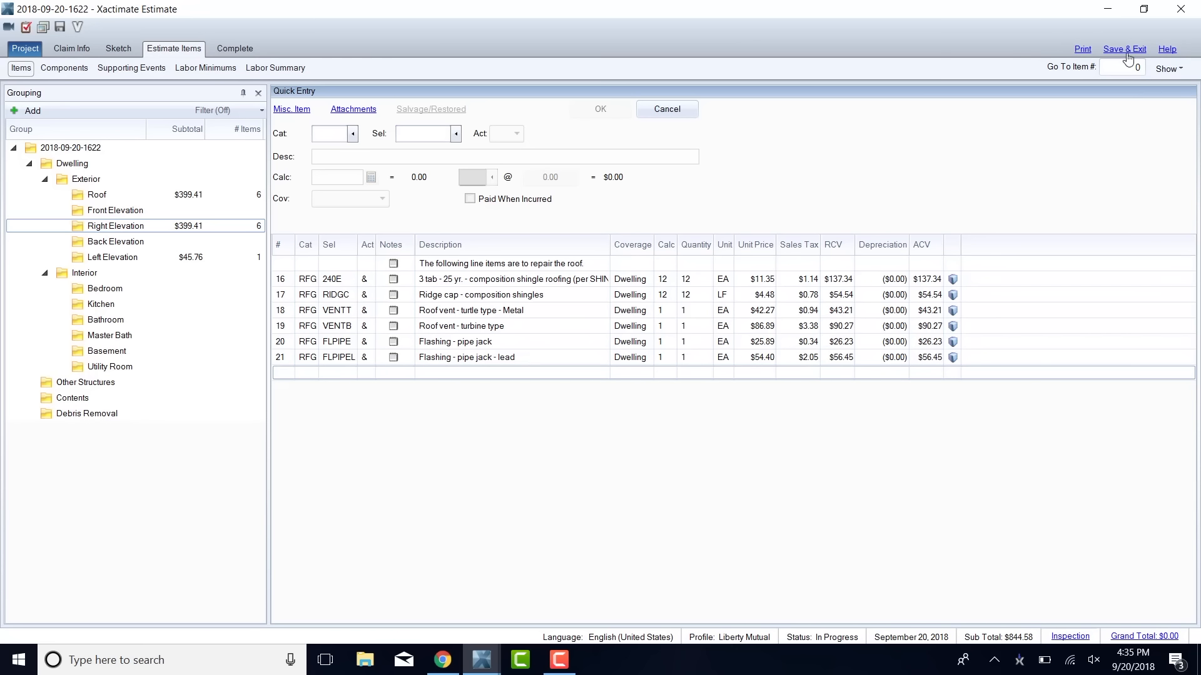
{"action": "left_click", "coordinate": [1167, 68]}
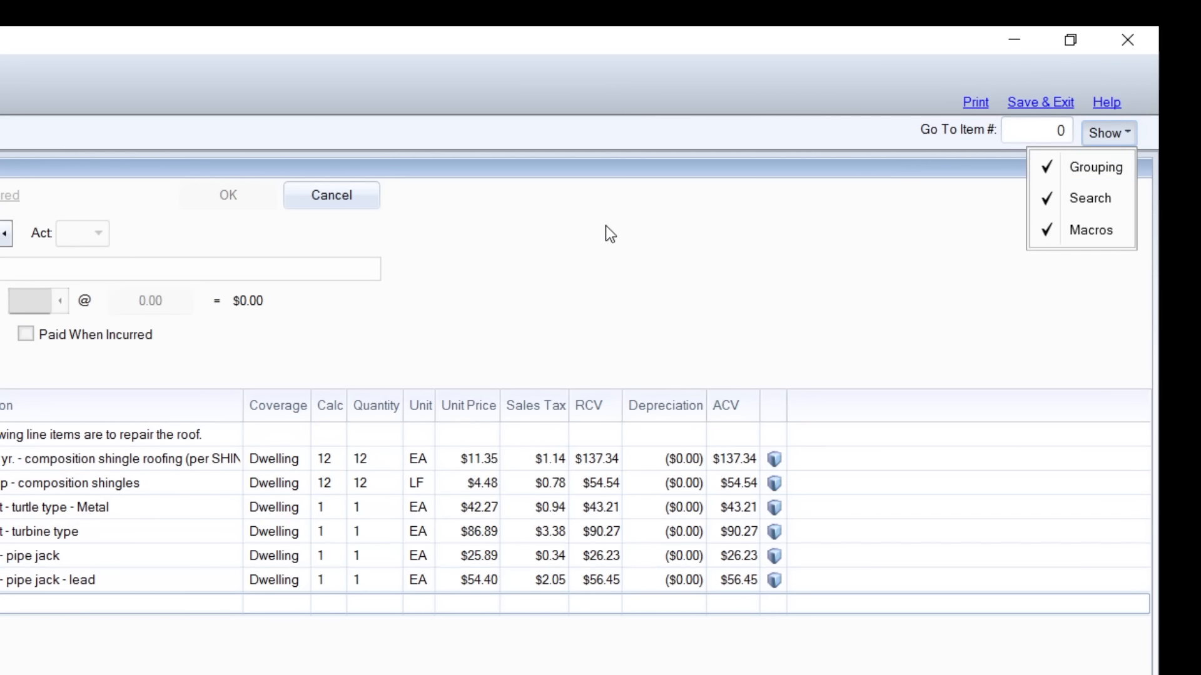
{"action": "left_click", "coordinate": [605, 226]}
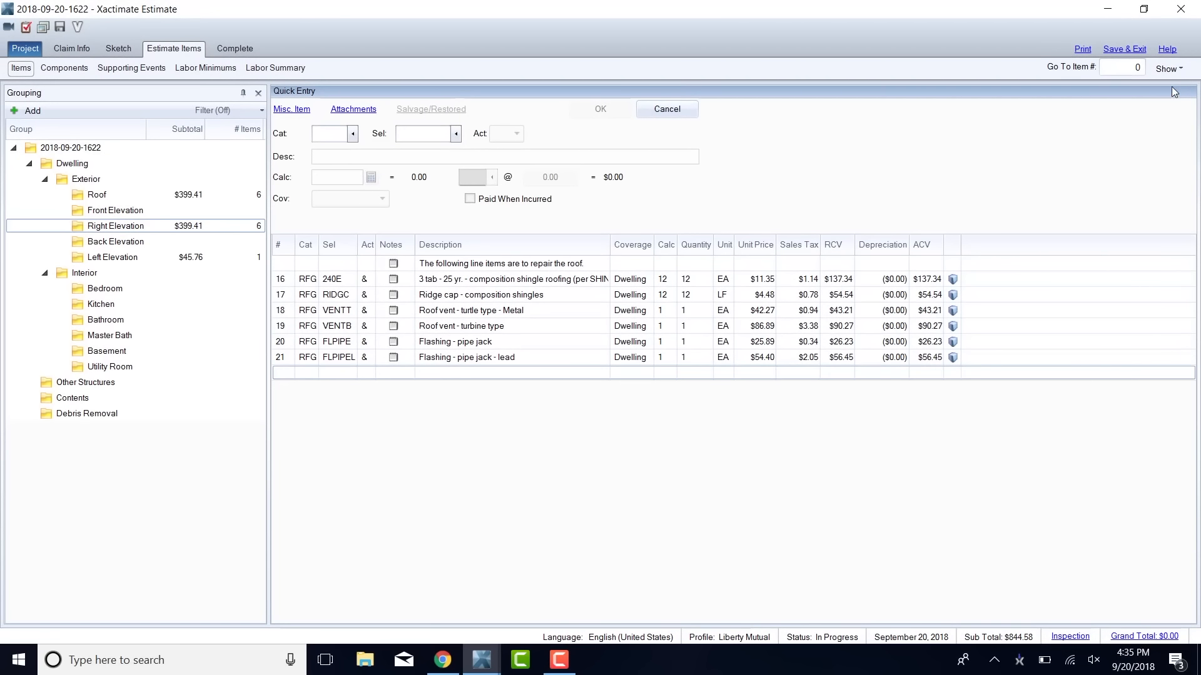
Place a 12' by 12' room on the Main Level of the estimate's sketch.
{"action": "left_click", "coordinate": [117, 49]}
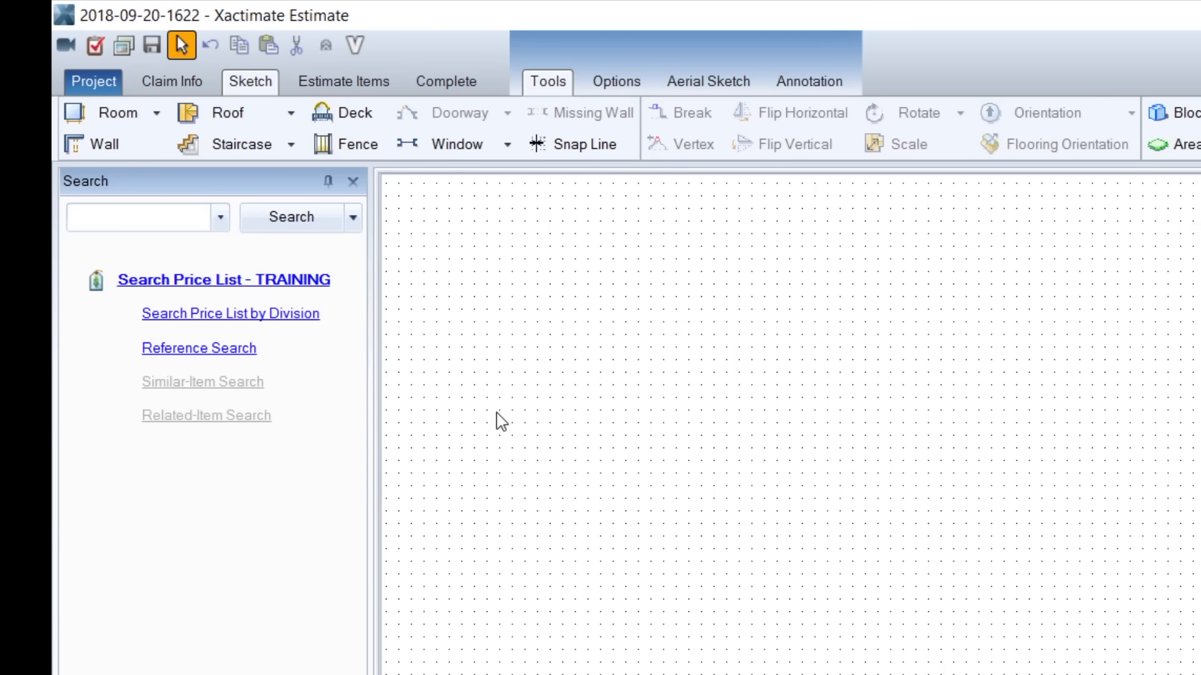
{"action": "key", "text": "r"}
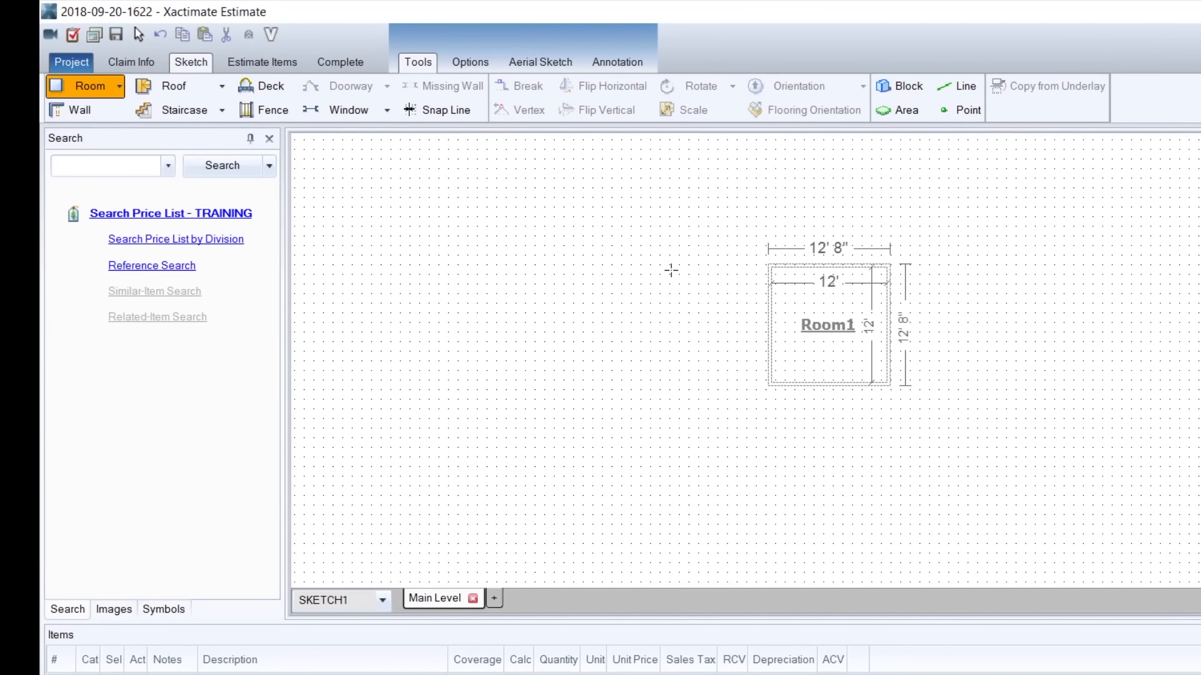
{"action": "left_click", "coordinate": [687, 287]}
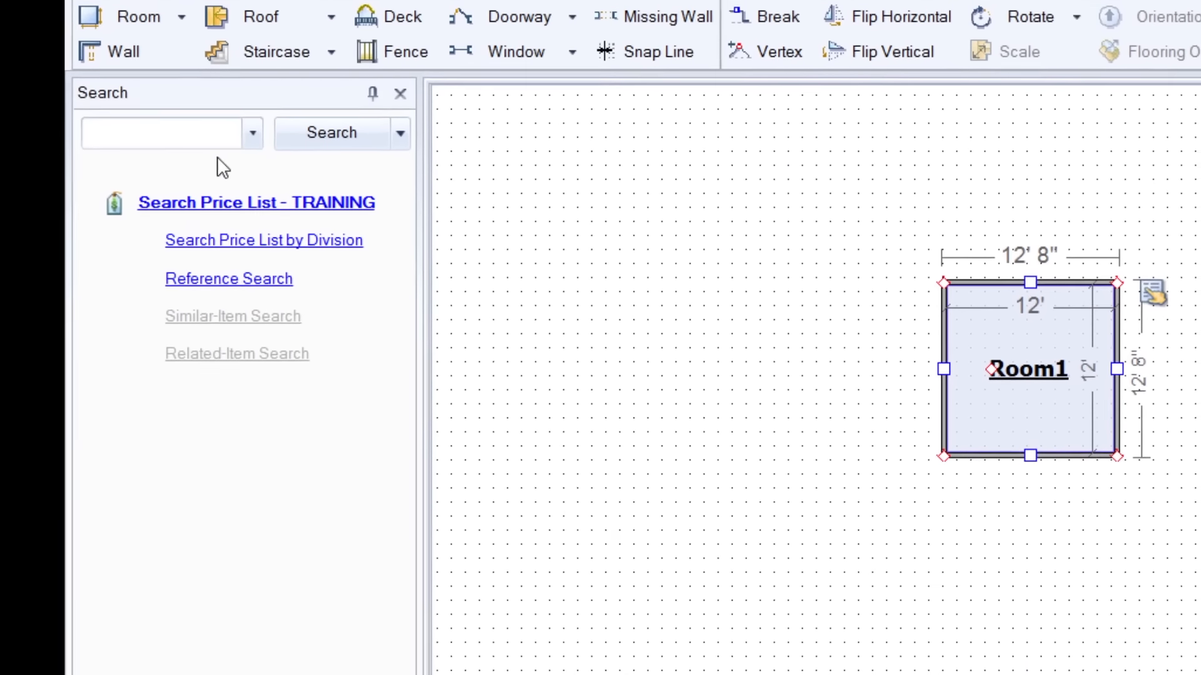
Search the price list for "oven reset", browse the suggested items, and clear the search text.
{"action": "left_click", "coordinate": [123, 164]}
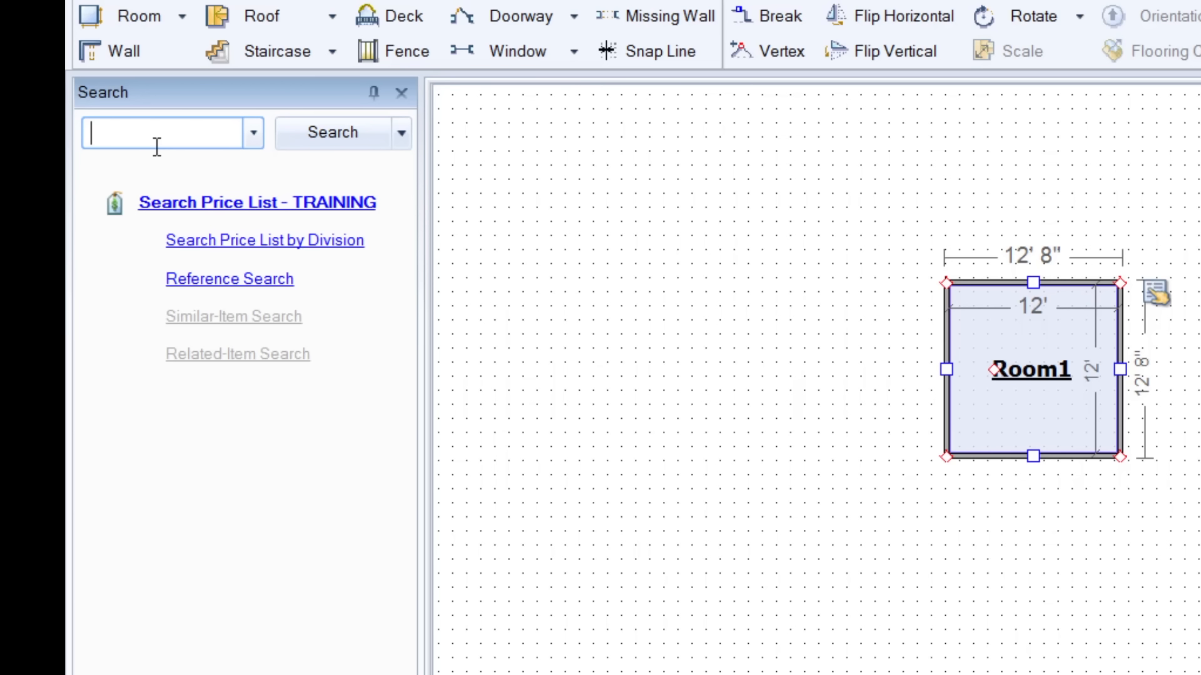
{"action": "type", "text": "oven reset"}
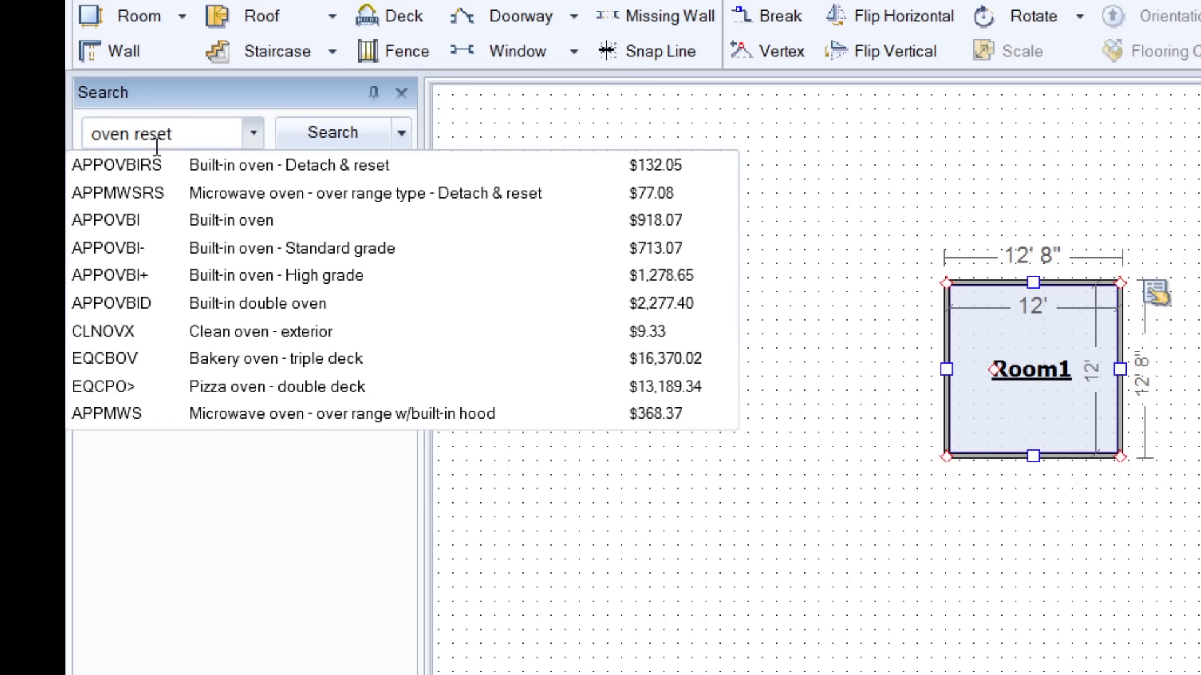
{"action": "key", "text": "Down"}
{"action": "key", "text": "Down"}
{"action": "key", "text": "Down"}
{"action": "key", "text": "Down"}
{"action": "key", "text": "Down"}
{"action": "key", "text": "Down"}
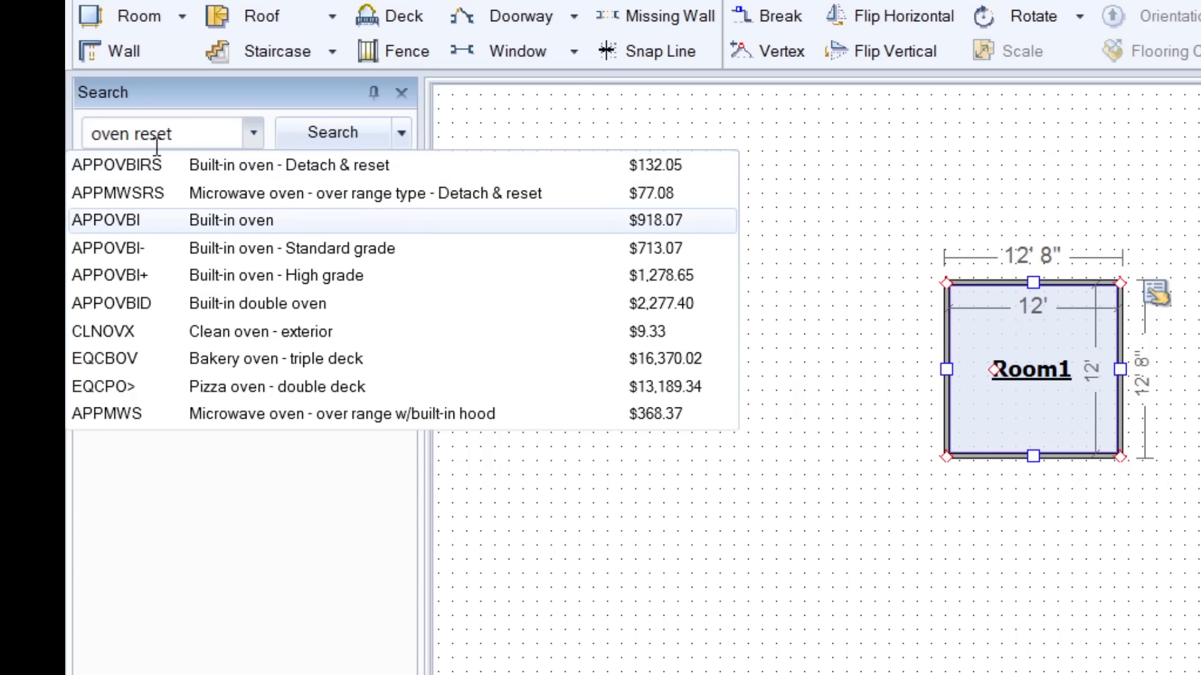
{"action": "key", "text": "Down"}
{"action": "key", "text": "Down"}
{"action": "key", "text": "Up"}
{"action": "key", "text": "Up"}
{"action": "key", "text": "Up"}
{"action": "key", "text": "Up"}
{"action": "key", "text": "Up"}
{"action": "key", "text": "Up"}
{"action": "key", "text": "Up"}
{"action": "key", "text": "Up"}
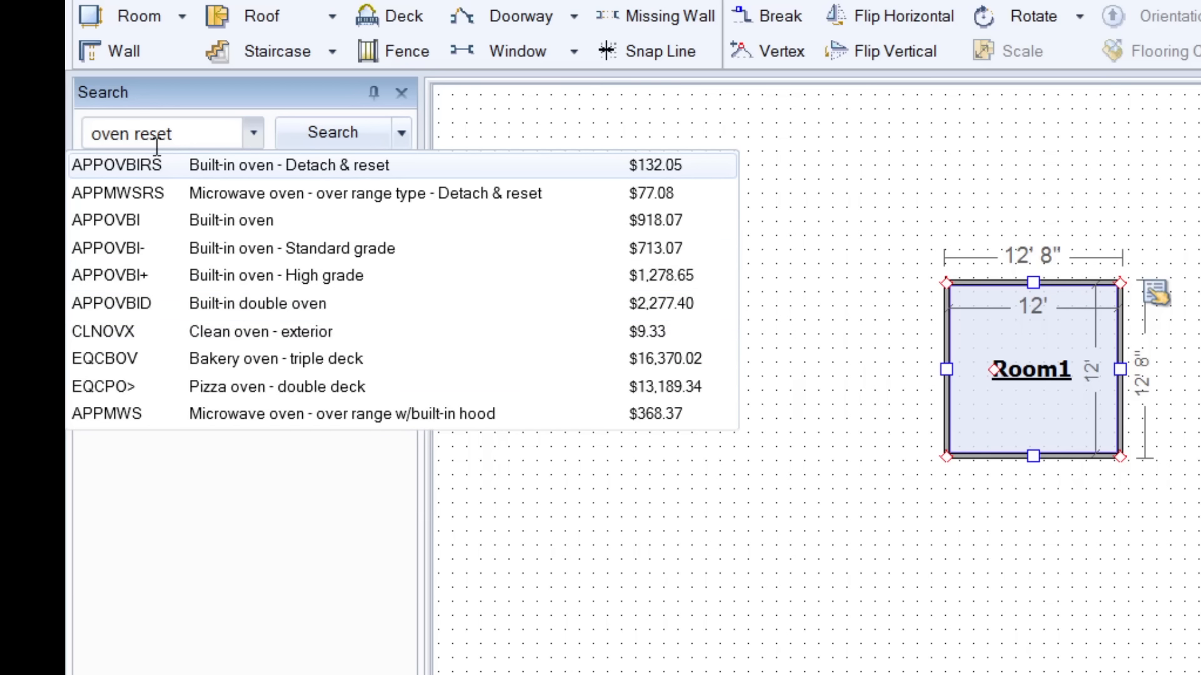
{"action": "key", "text": "Down"}
{"action": "key", "text": "BackSpace"}
{"action": "key", "text": "BackSpace"}
{"action": "key", "text": "BackSpace"}
{"action": "key", "text": "BackSpace"}
{"action": "key", "text": "BackSpace"}
{"action": "key", "text": "BackSpace"}
{"action": "key", "text": "BackSpace"}
{"action": "key", "text": "BackSpace"}
{"action": "key", "text": "BackSpace"}
{"action": "key", "text": "BackSpace"}
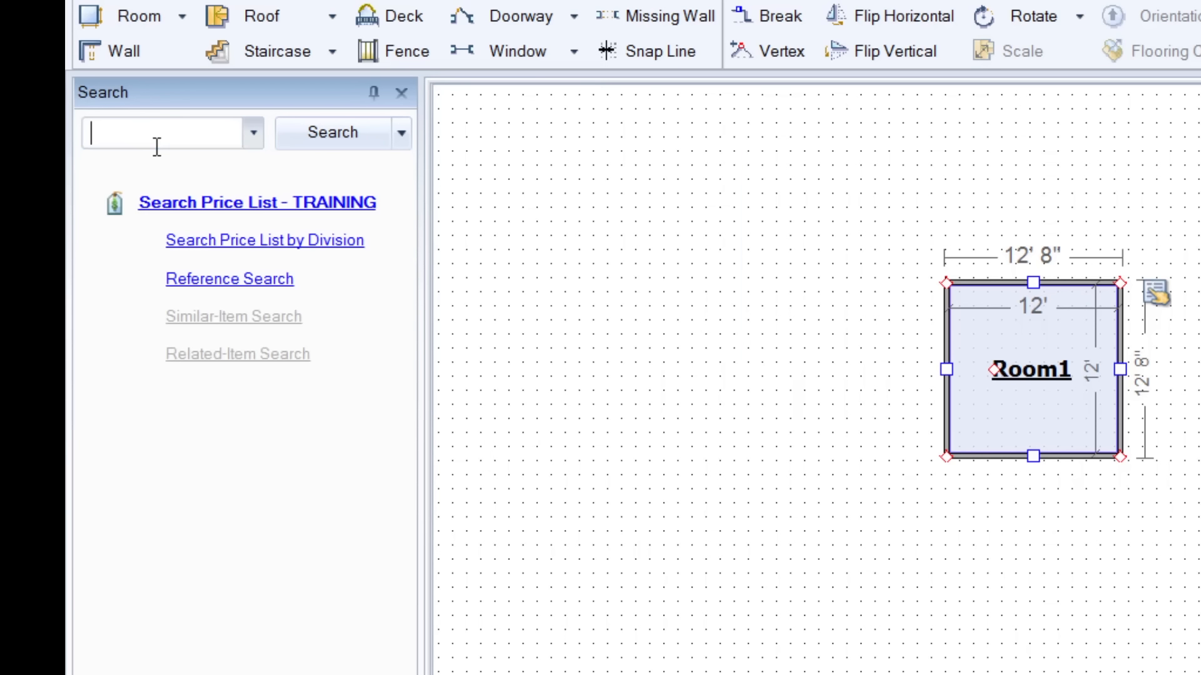
Search the price list for "angle" and place the PLMSTOP angle stop valve inside Room1, above its label.
{"action": "type", "text": "angle"}
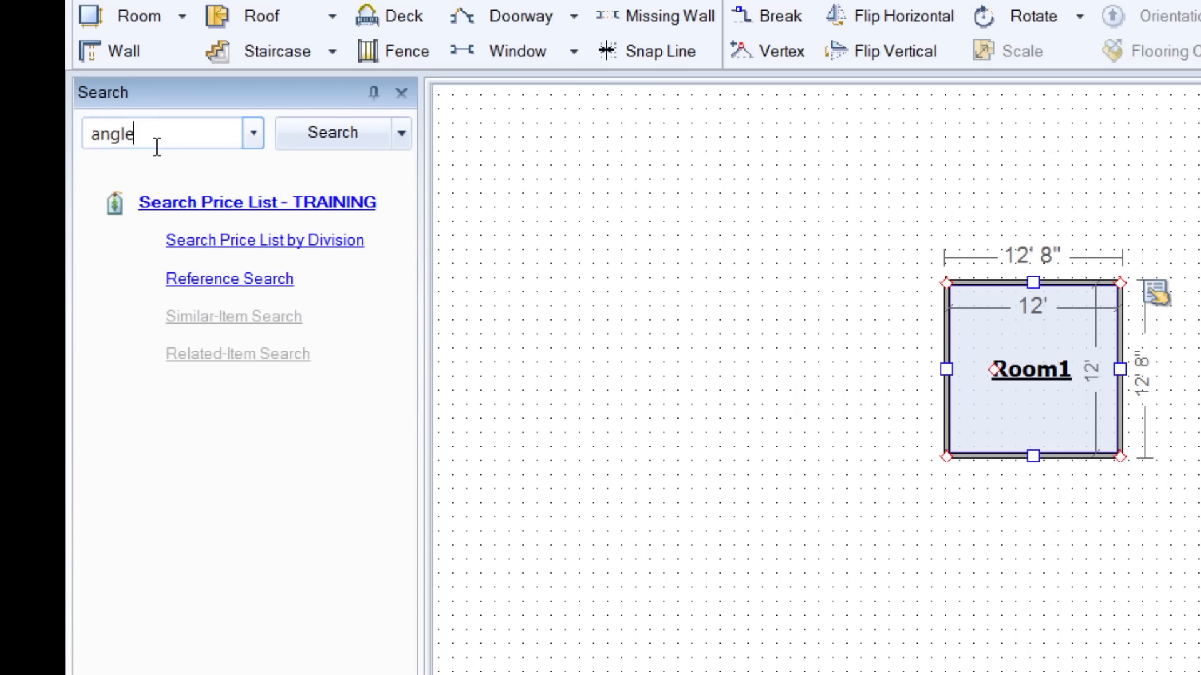
{"action": "key", "text": "Down"}
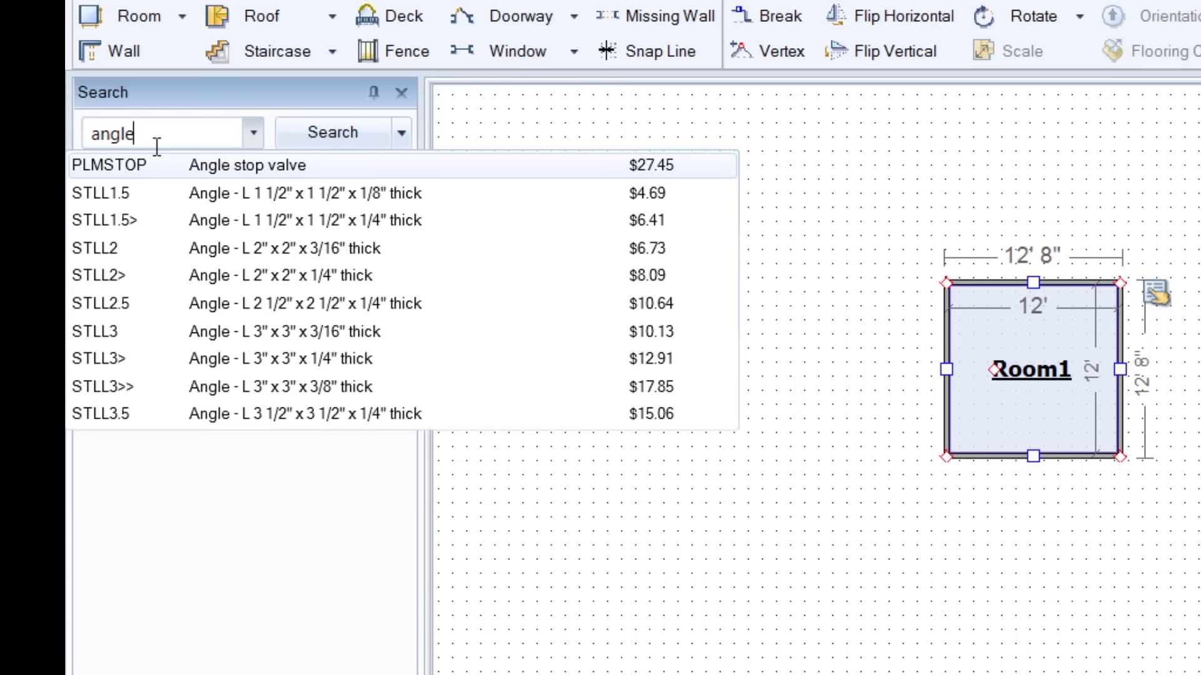
{"action": "key", "text": "BackSpace"}
{"action": "key", "text": "BackSpace"}
{"action": "key", "text": "BackSpace"}
{"action": "type", "text": "gle"}
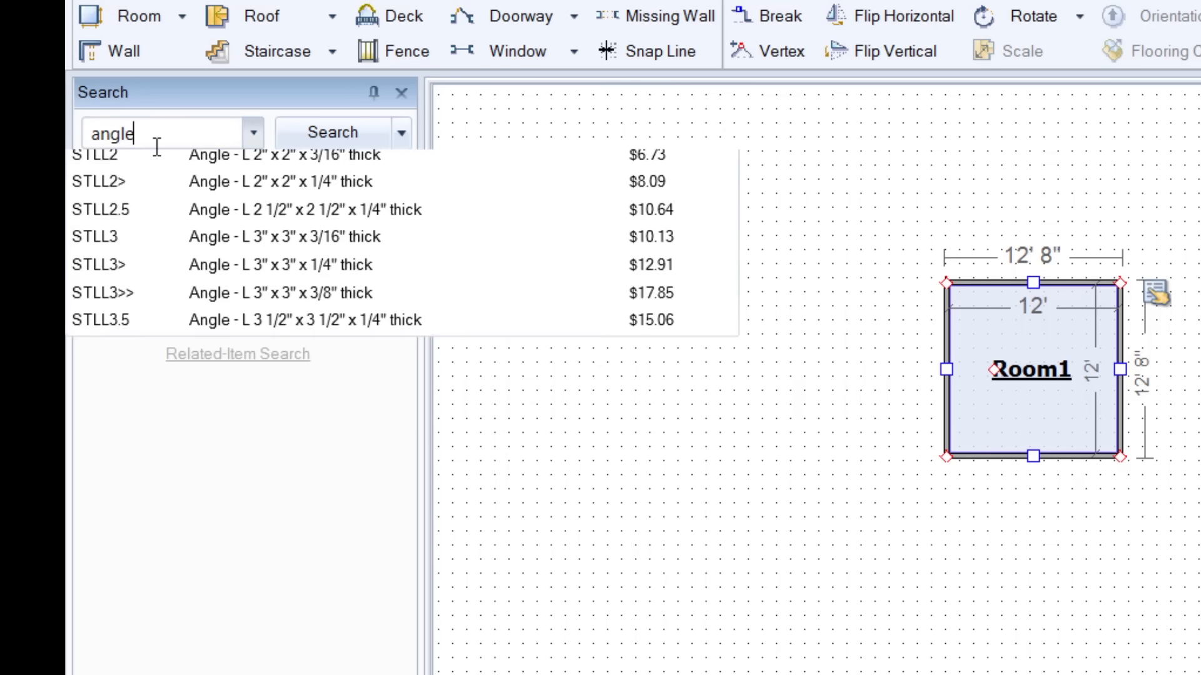
{"action": "left_click", "coordinate": [168, 160]}
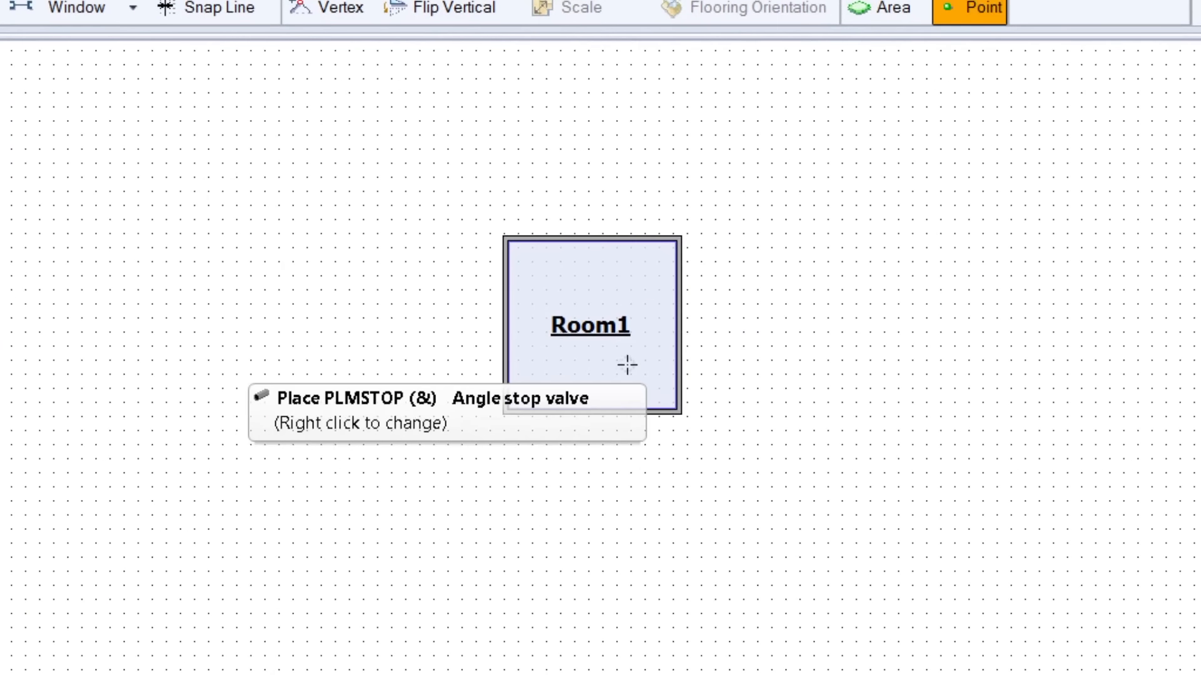
{"action": "left_click", "coordinate": [586, 281]}
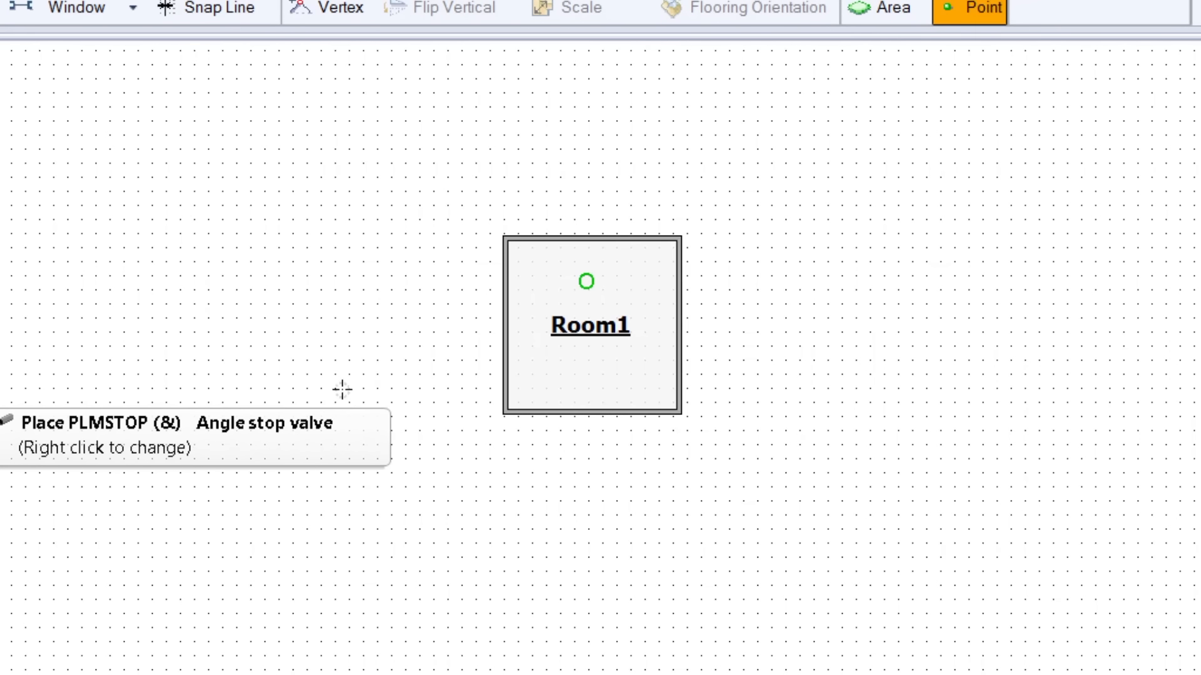